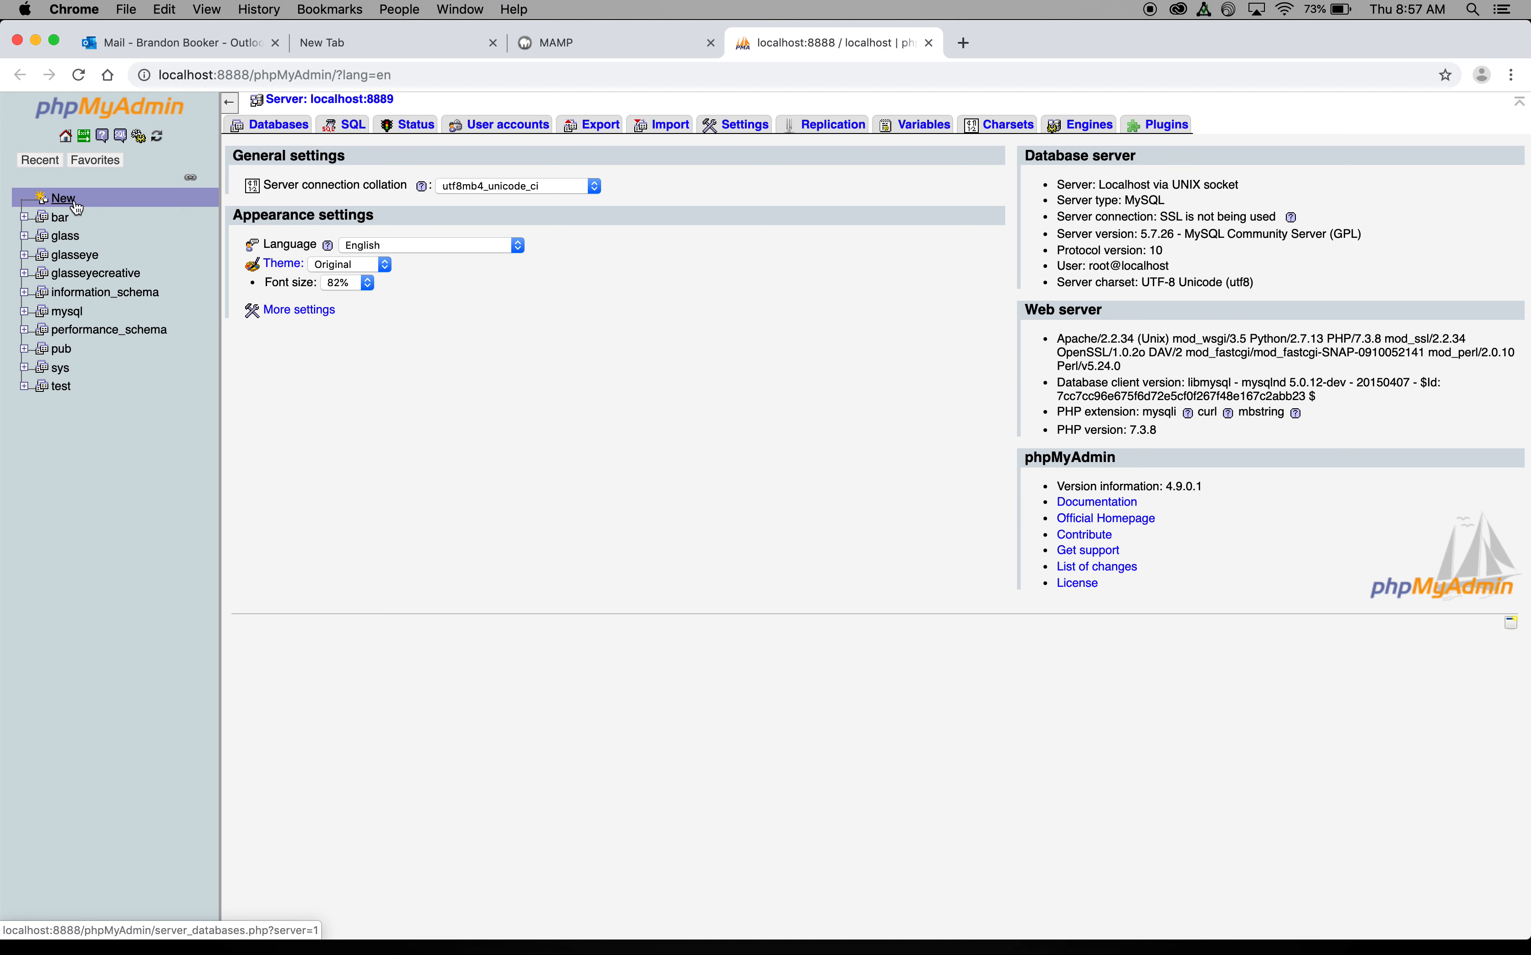
Step: Create a new phpMyAdmin database named customz, keeping the default collation
left_click(77, 208)
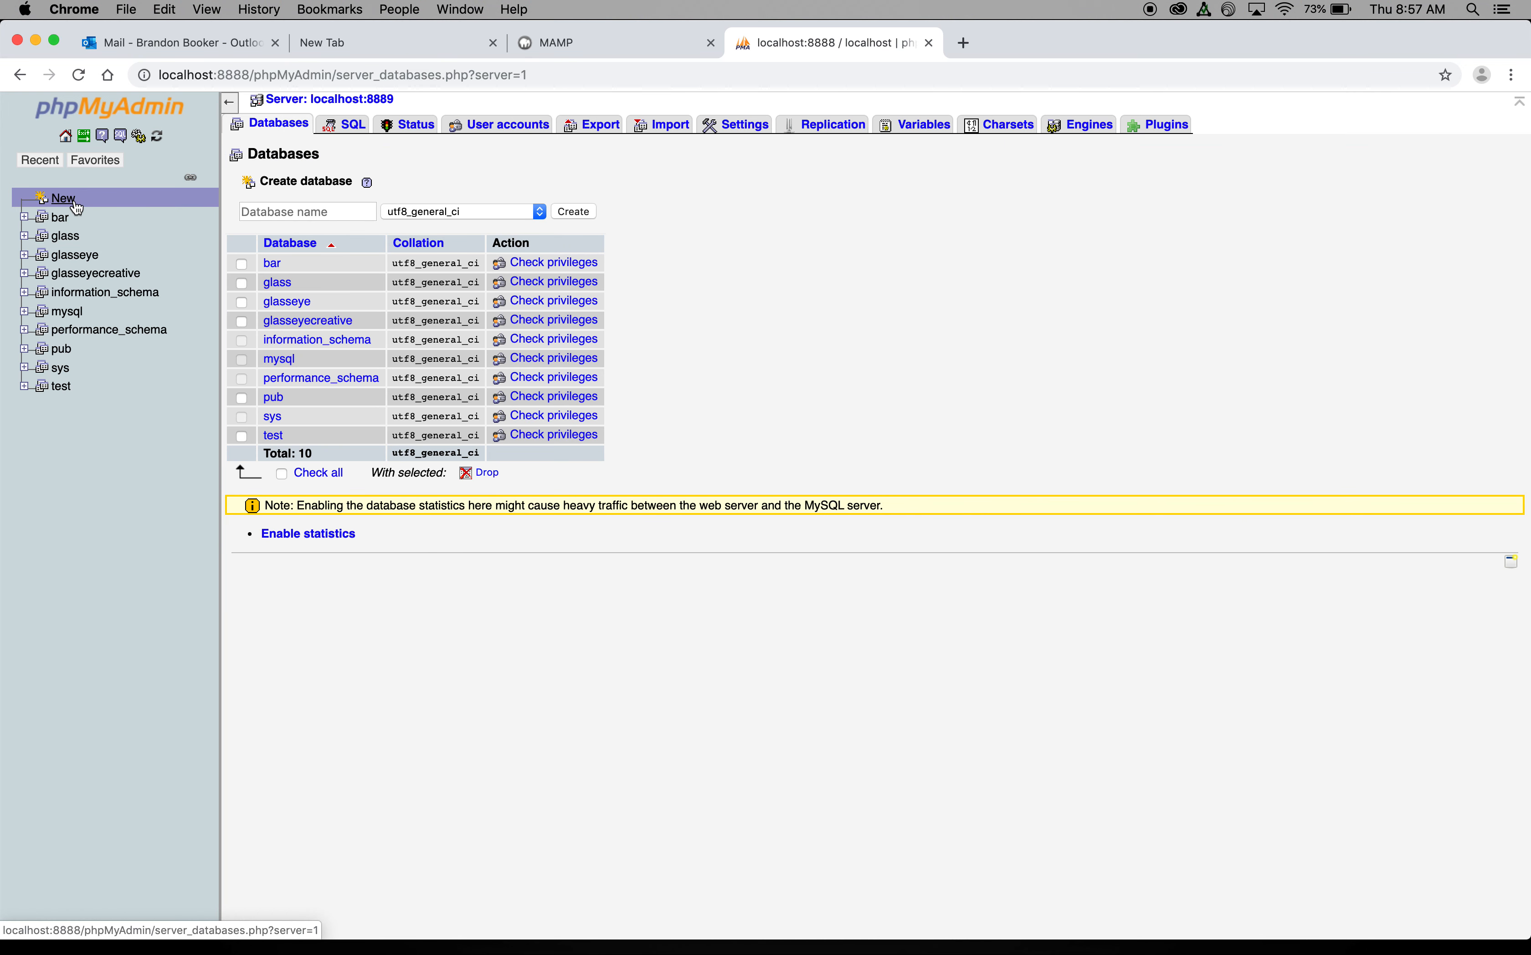
left_click(270, 210)
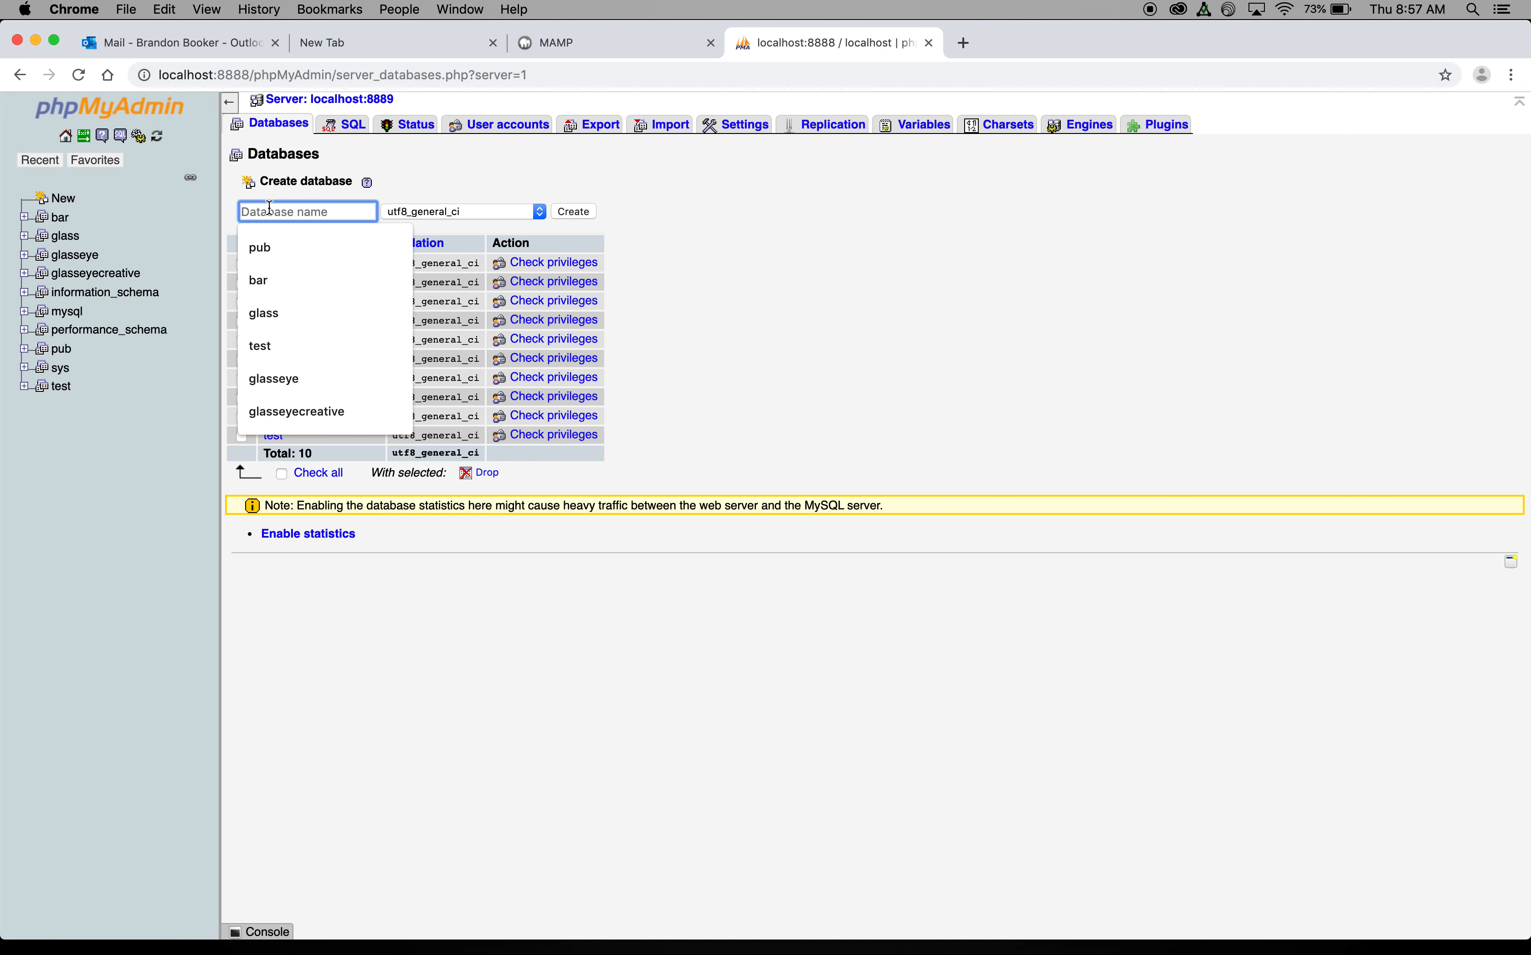
type("cust")
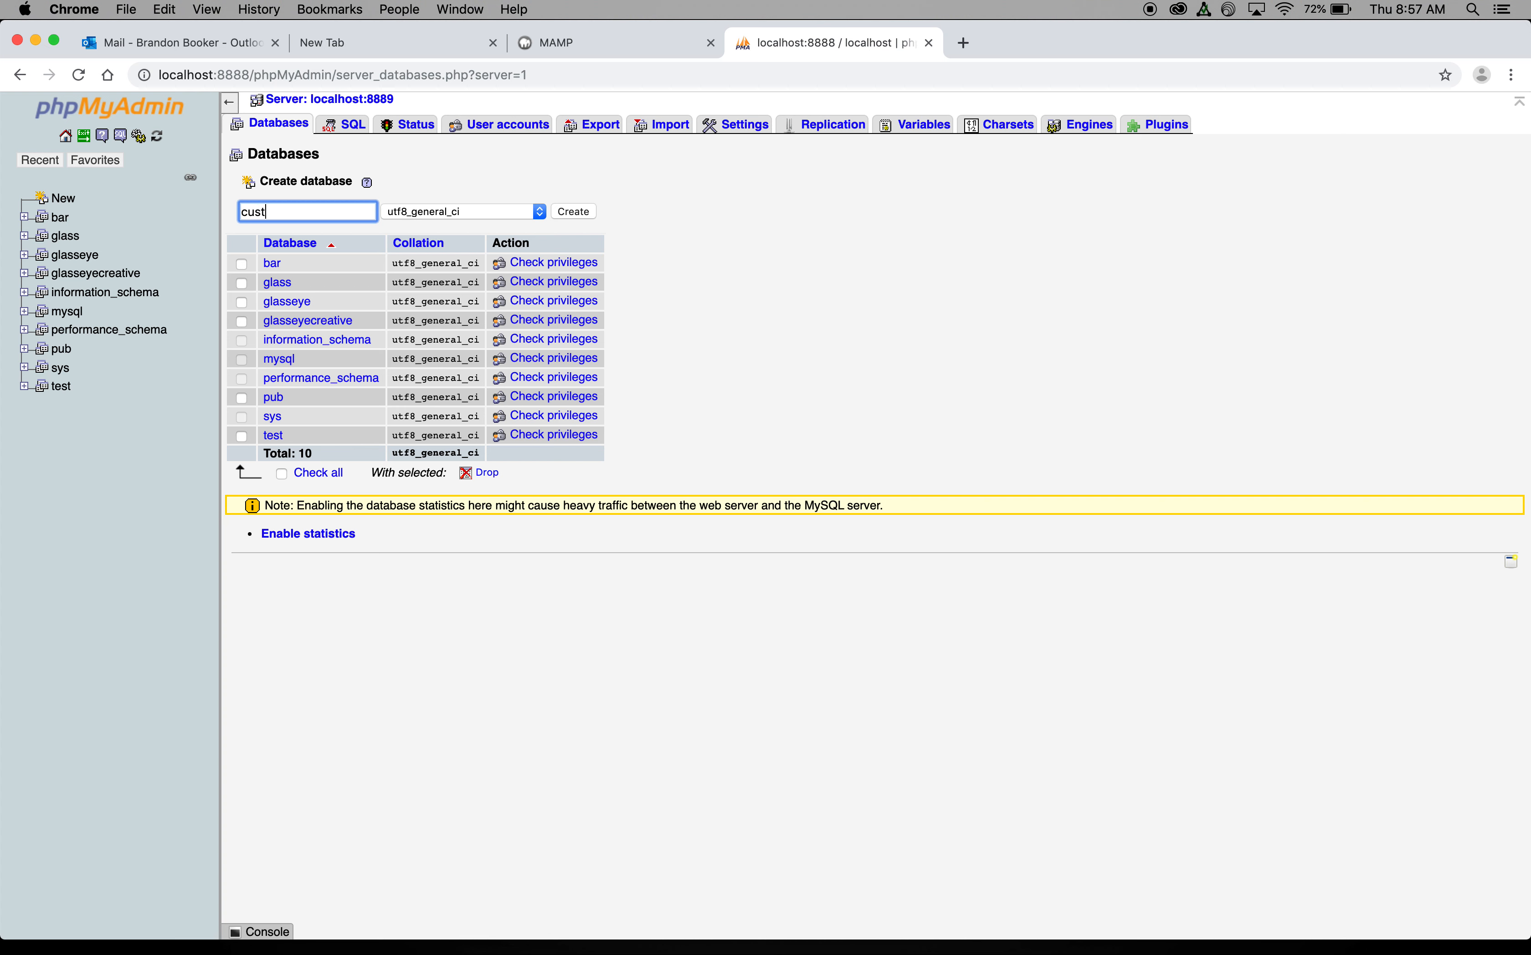
type("omz")
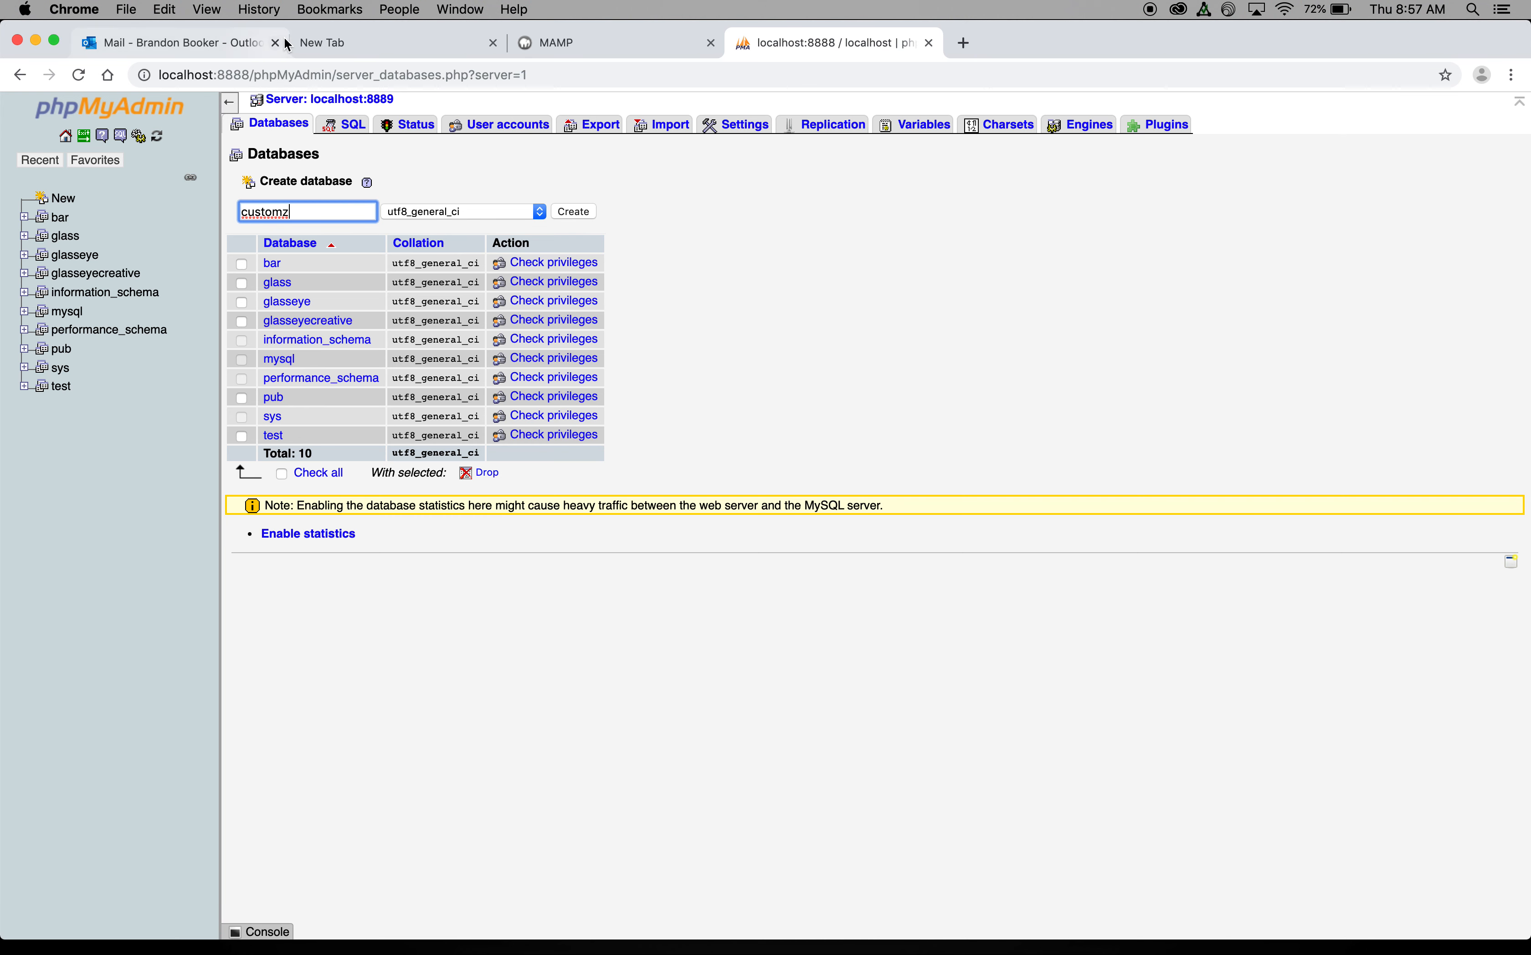
left_click(412, 214)
scroll(414, 218, "up", 20)
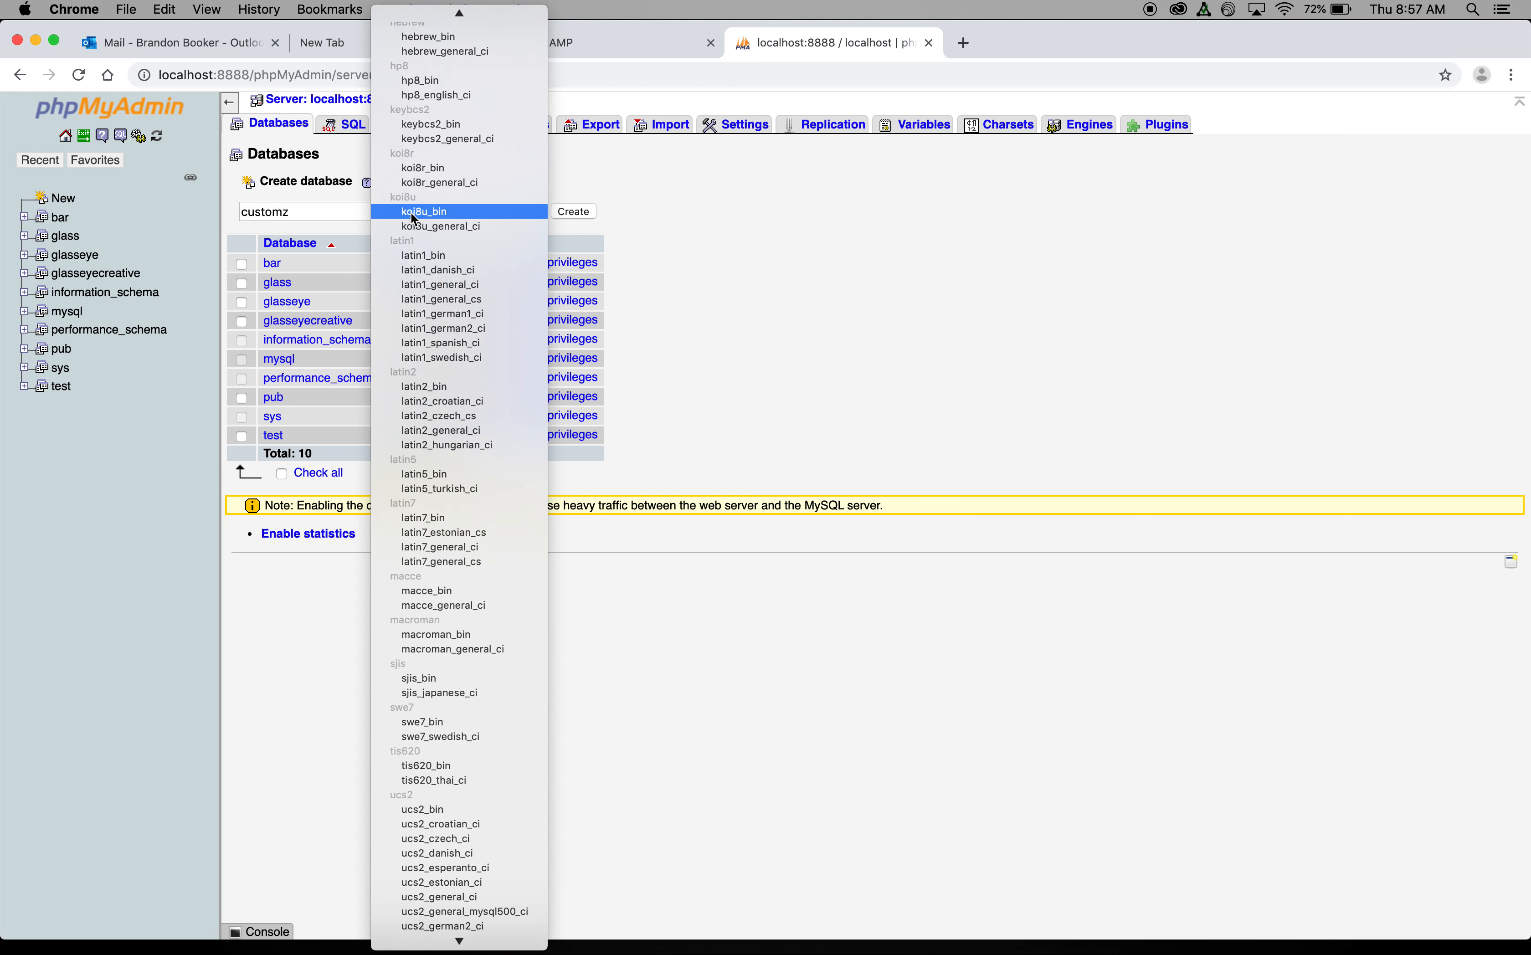
left_click(407, 19)
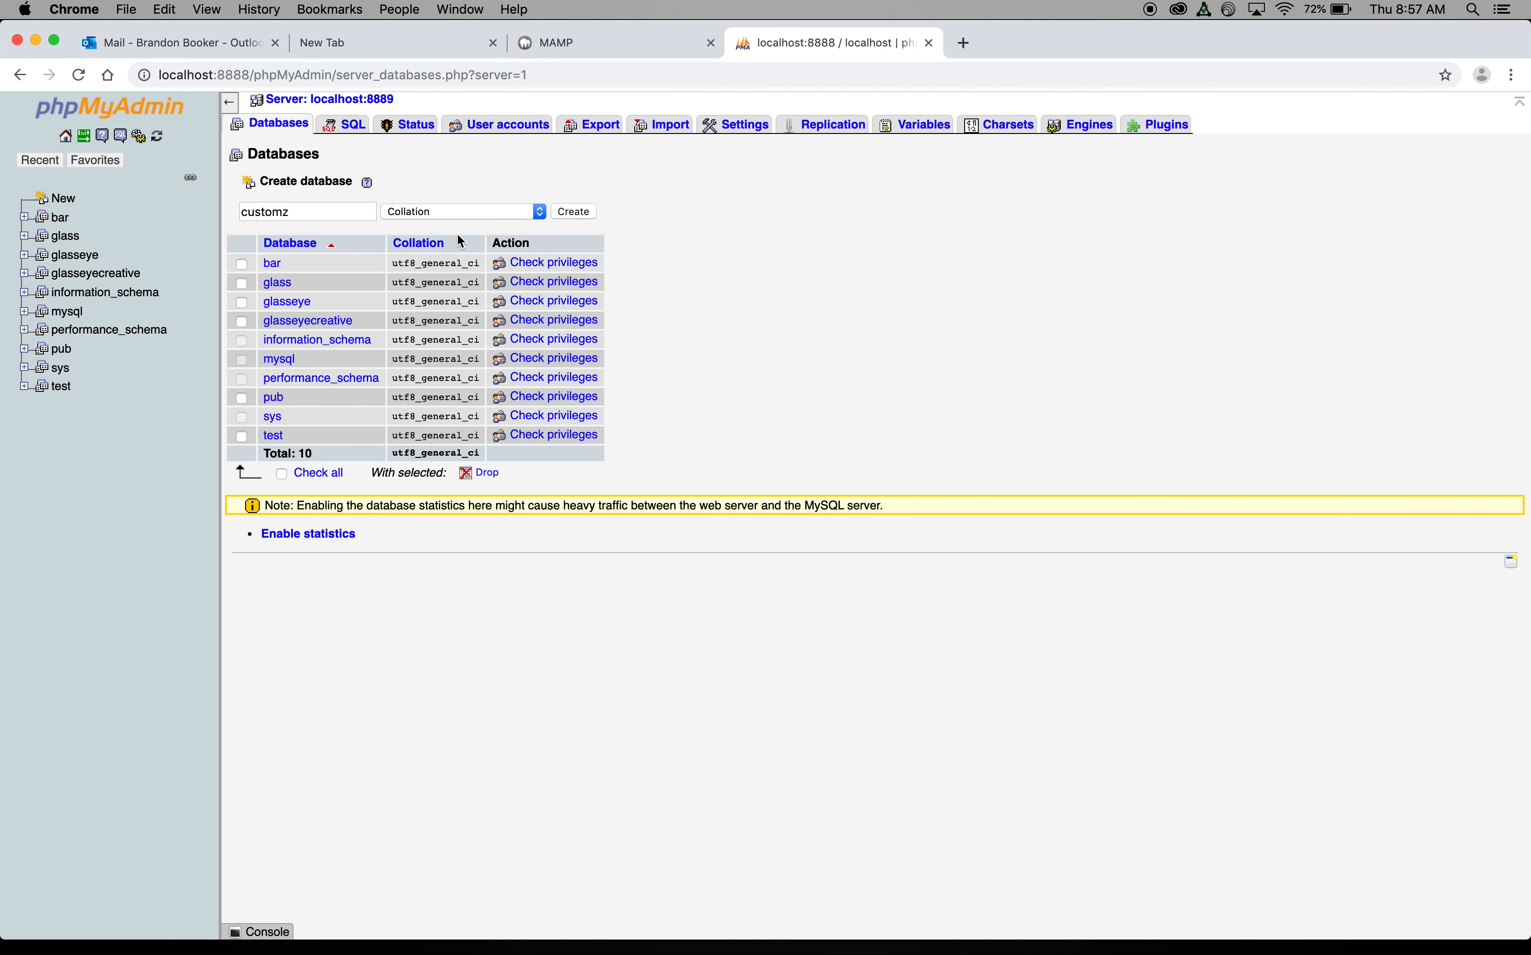
left_click(576, 212)
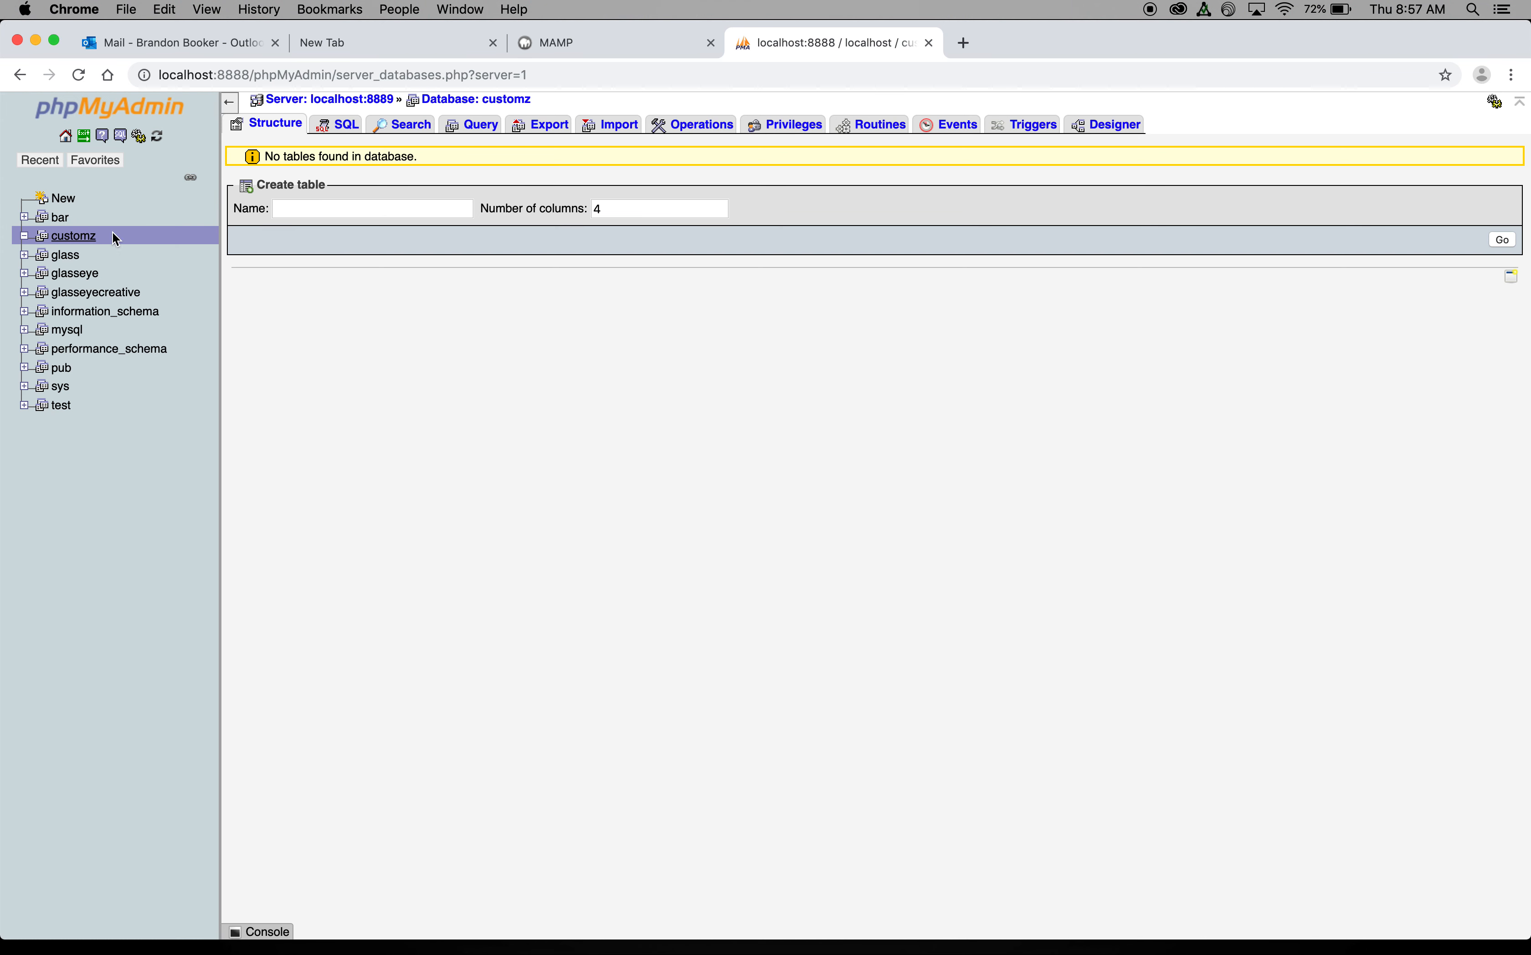
Step: Start a new user account admin5 with host set to Local and enter its password
left_click(782, 137)
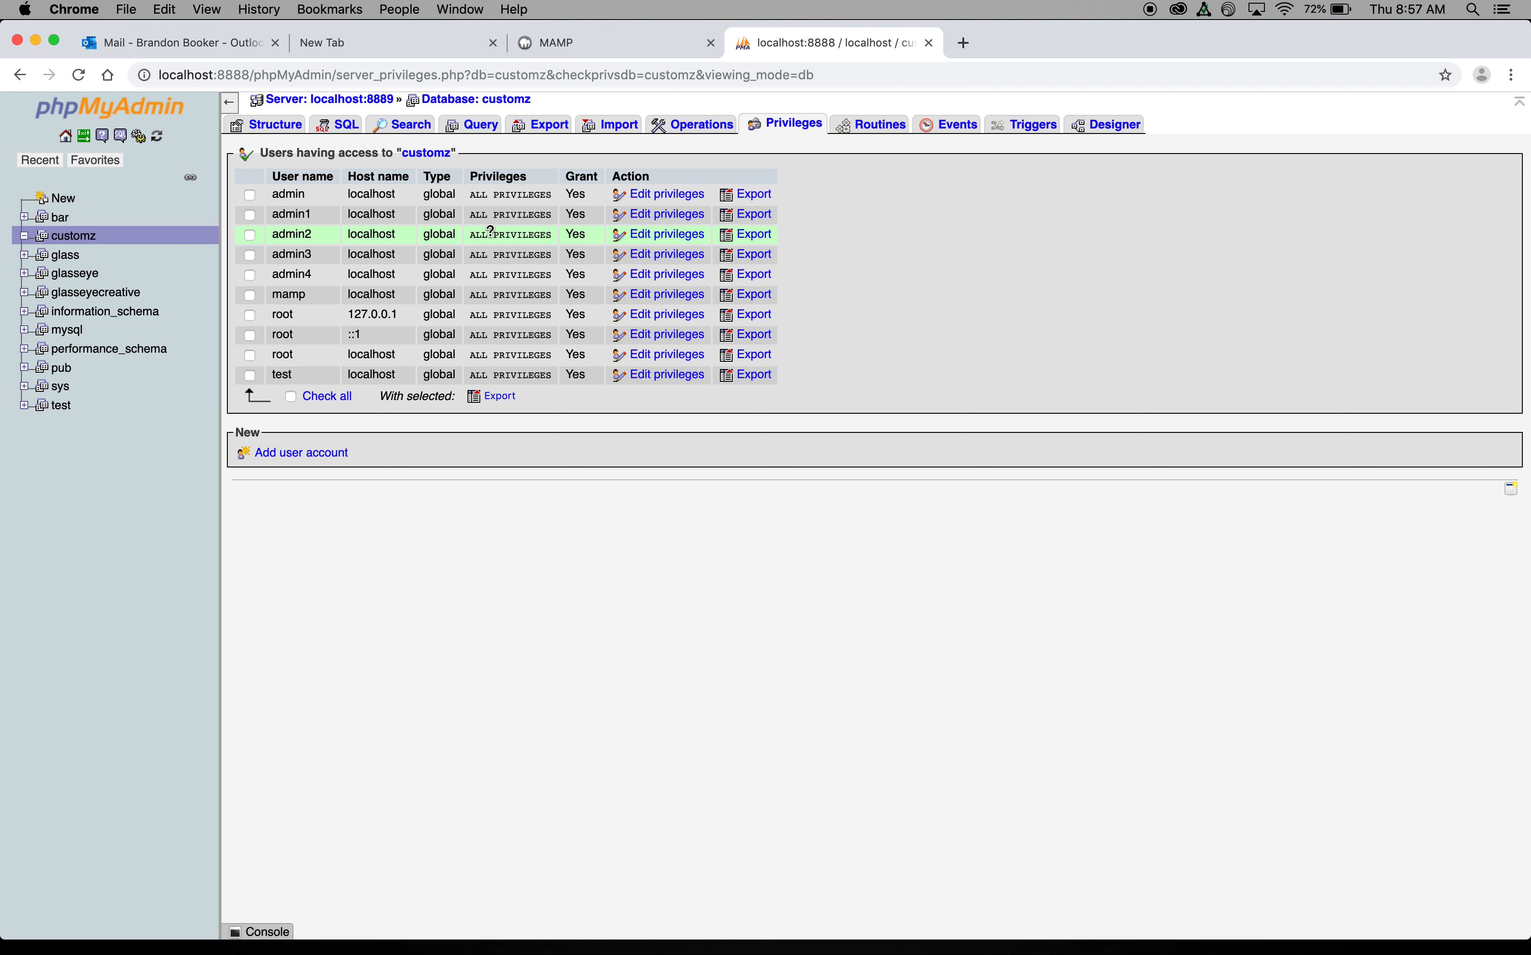
left_click(319, 456)
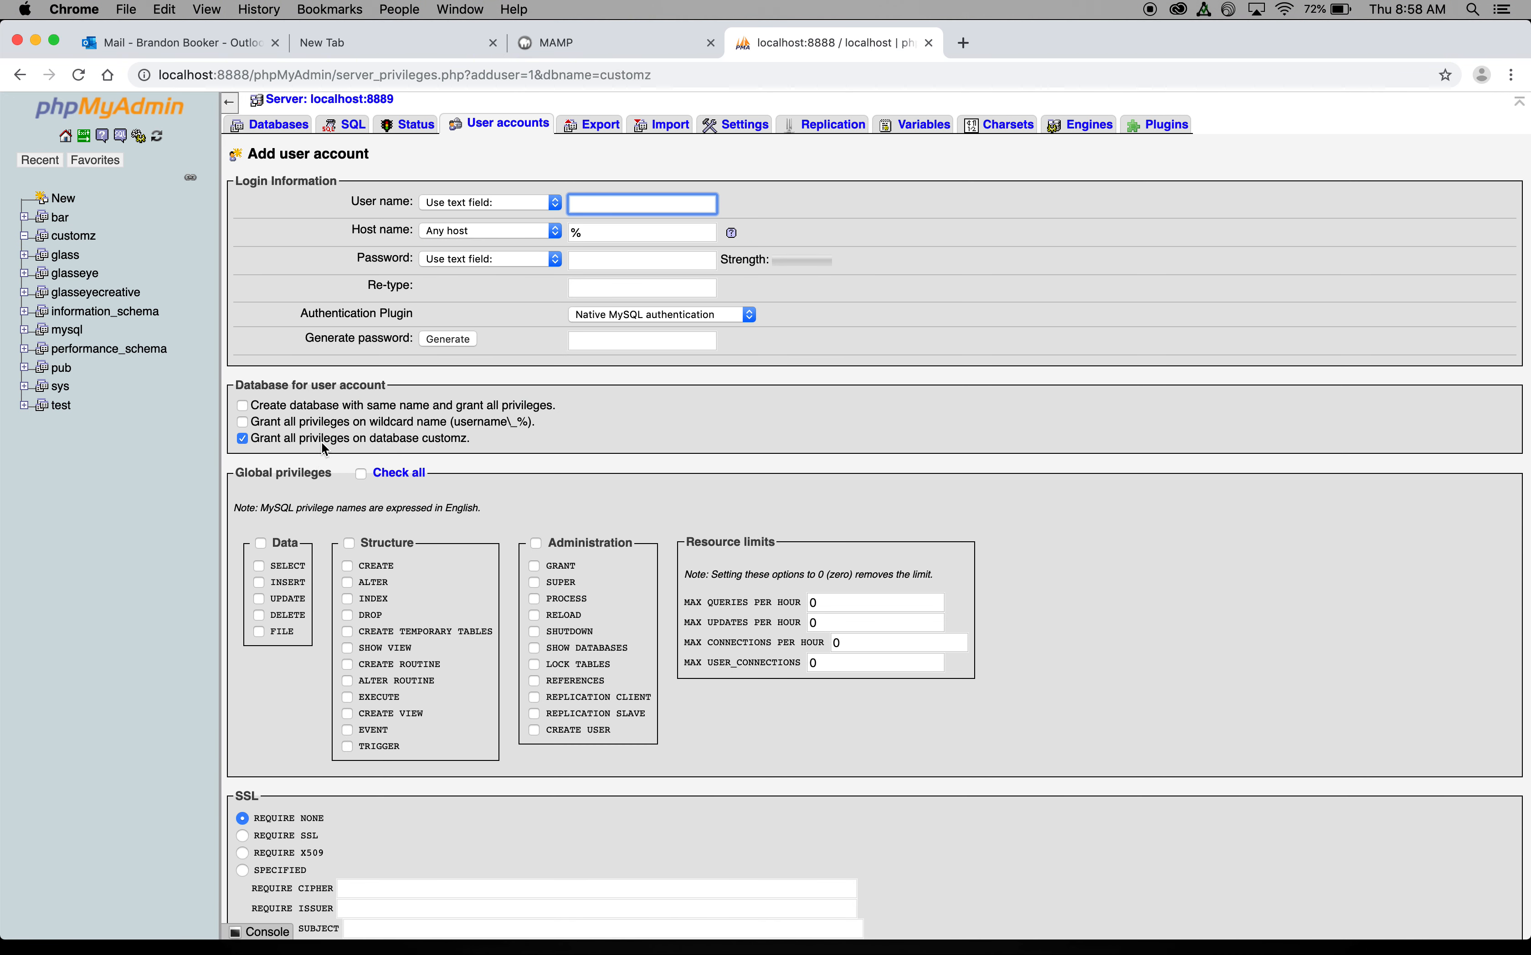
type("admin5")
left_click(466, 234)
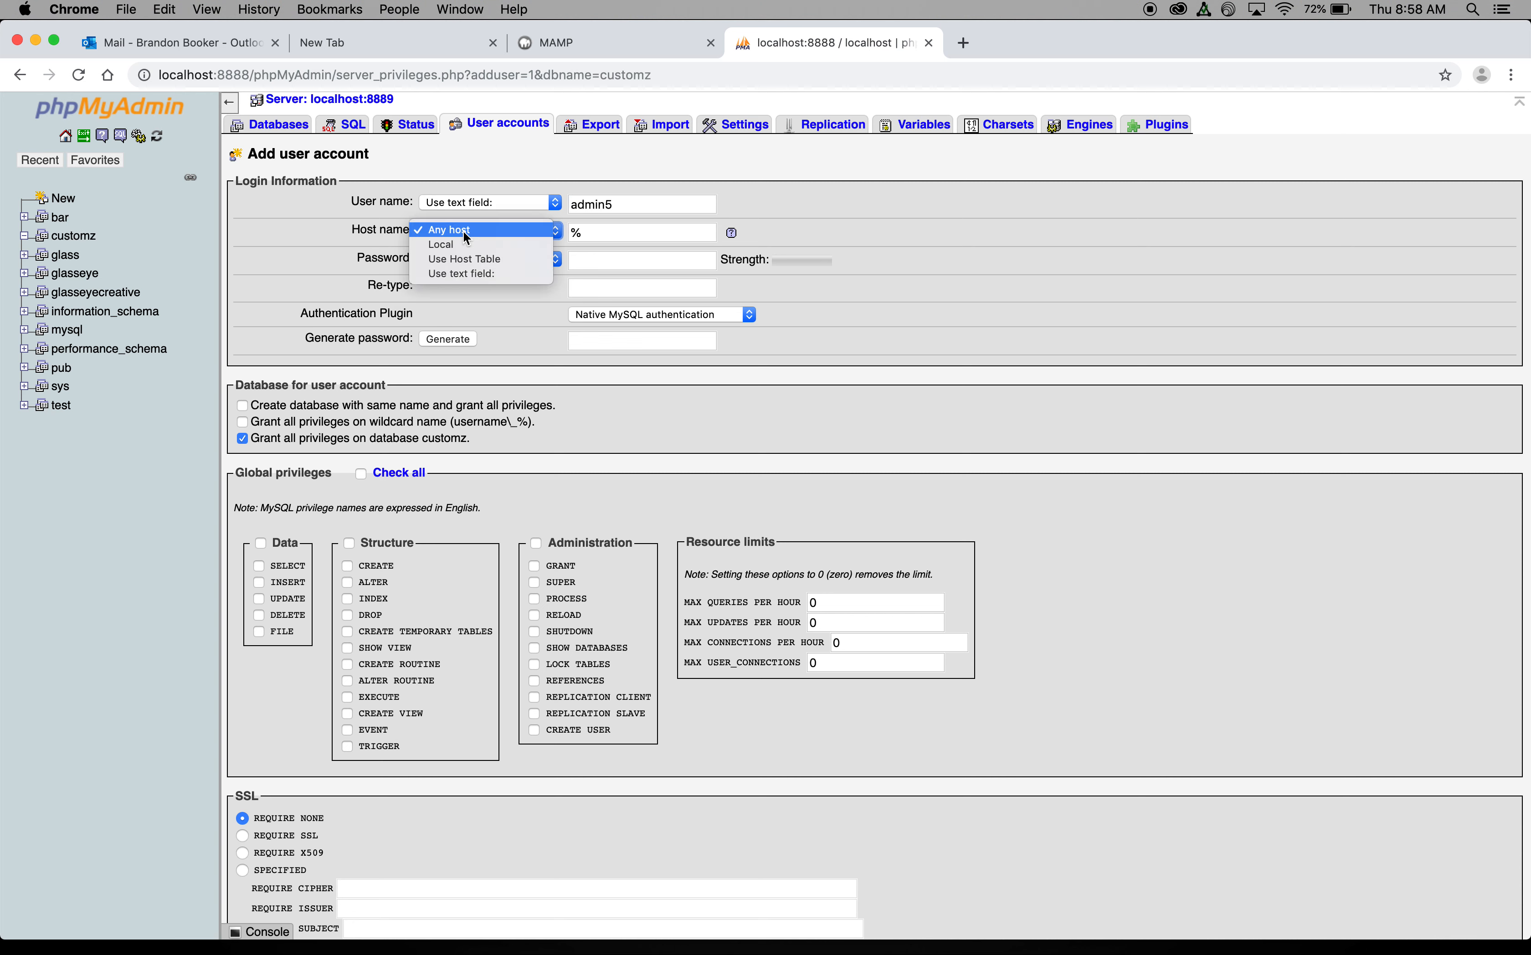
left_click(444, 245)
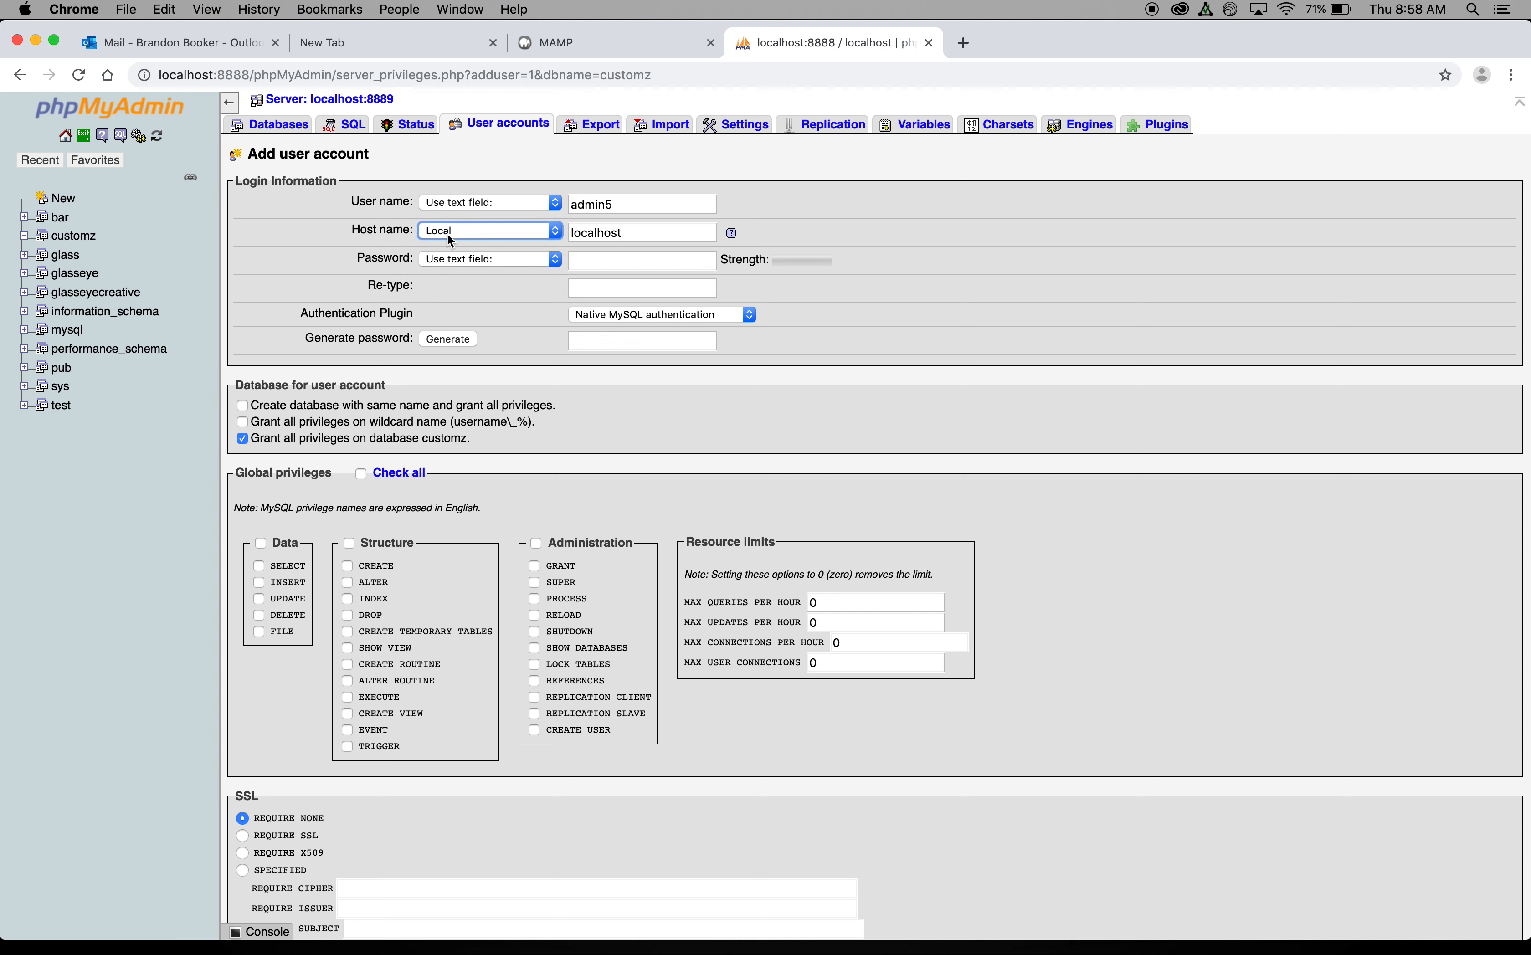
left_click(591, 261)
type("••••••")
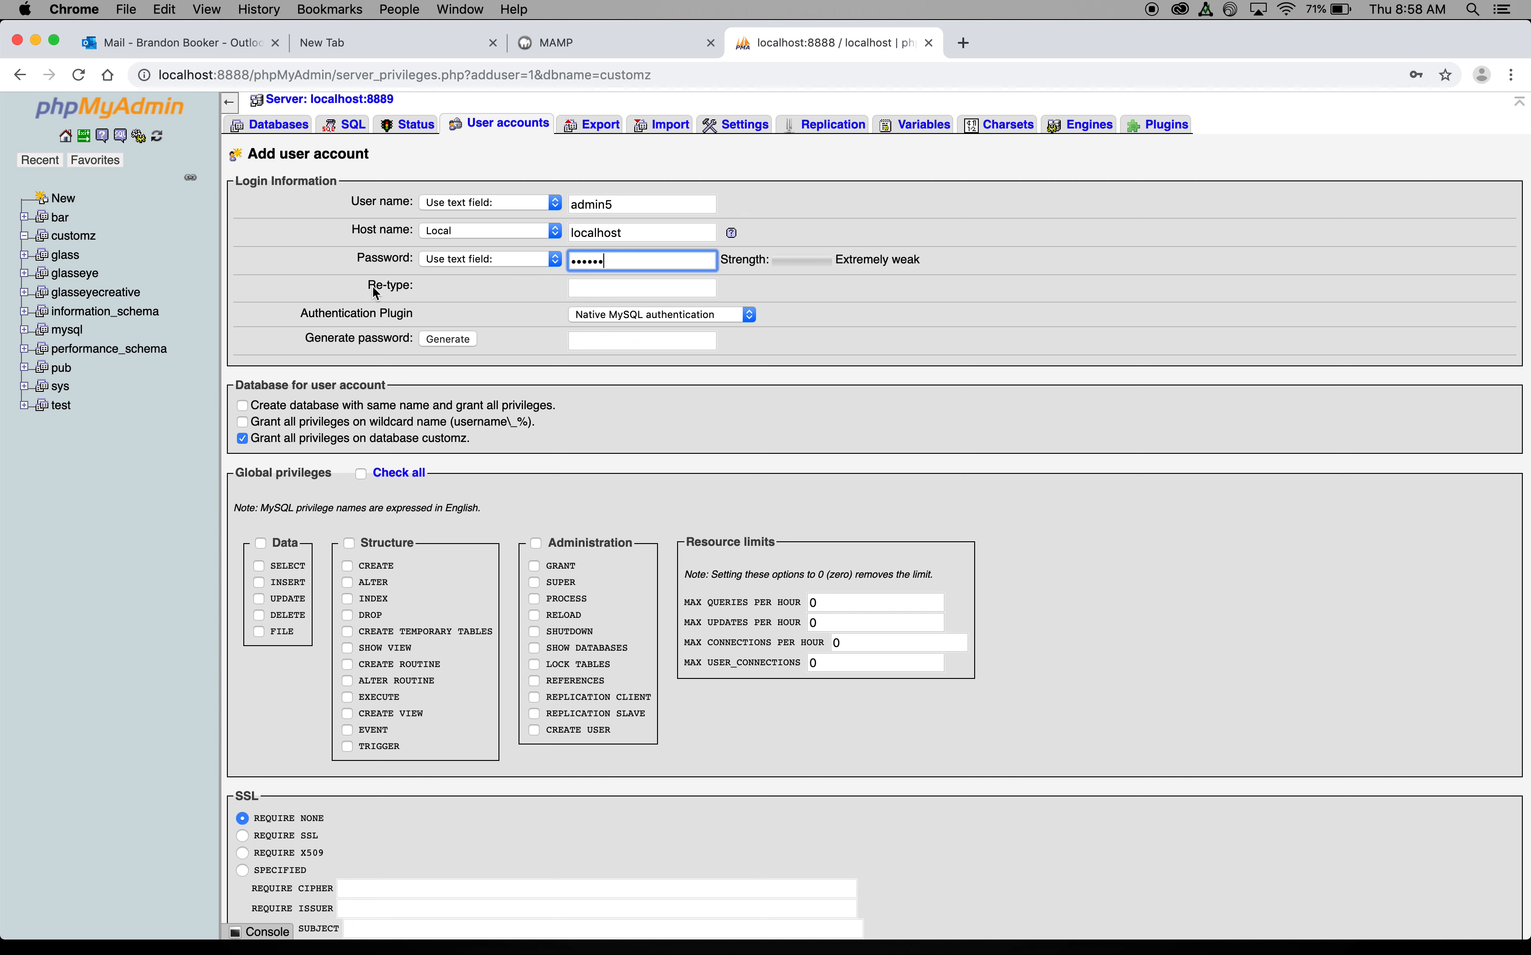
Step: Re-enter the password, check all global privileges, and submit the admin5 account
left_click(609, 289)
type("••••••")
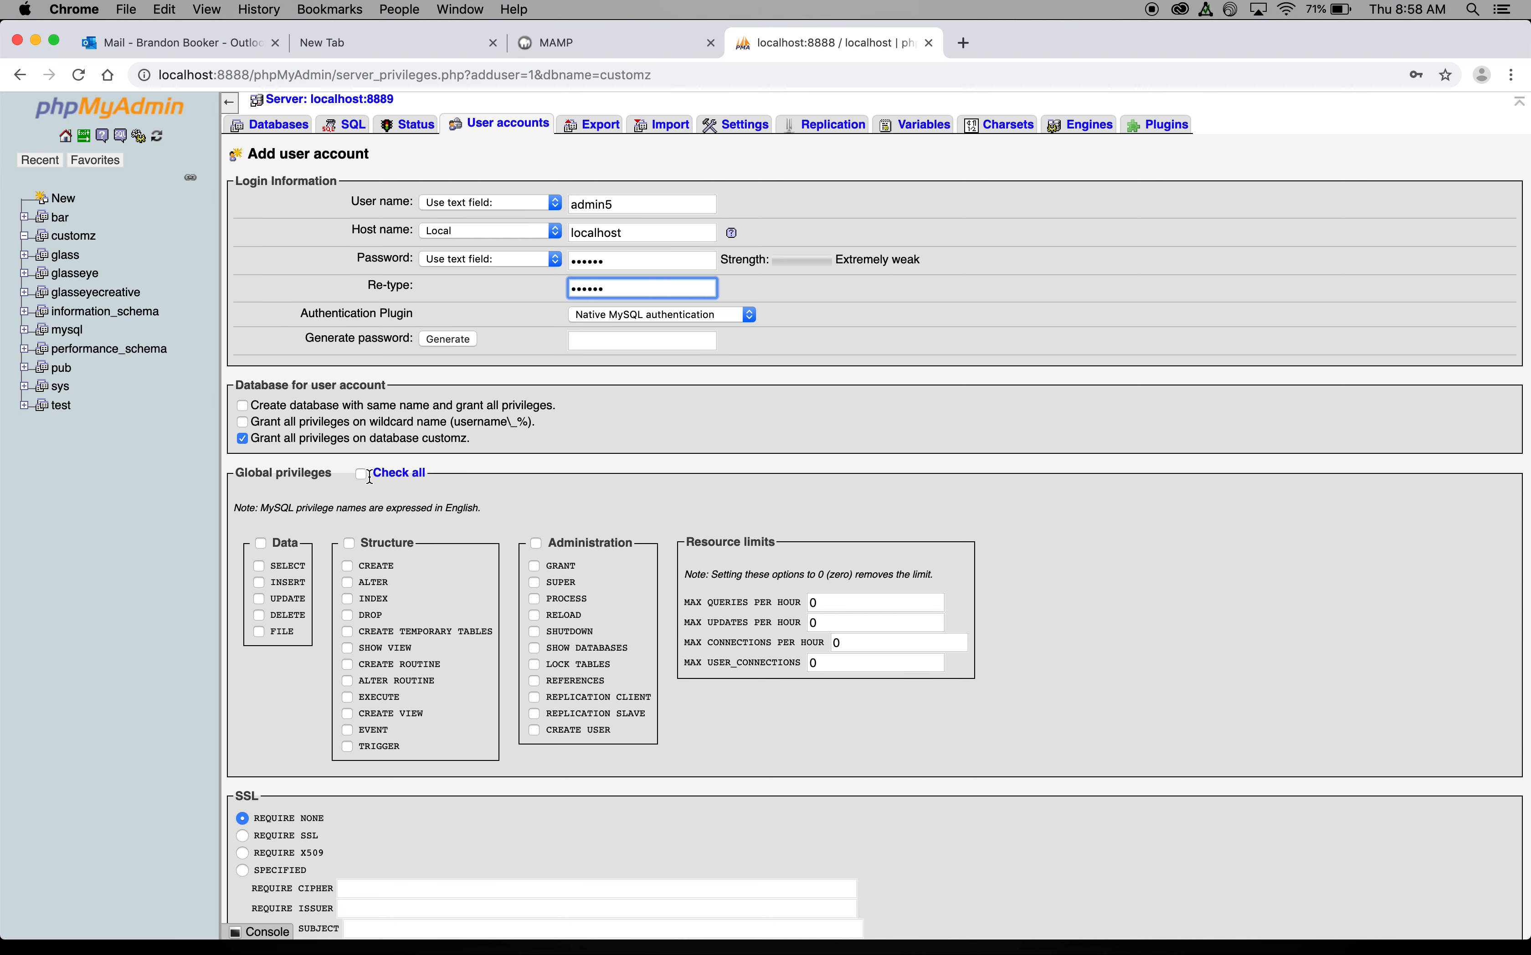
scroll(354, 461, "down", 2)
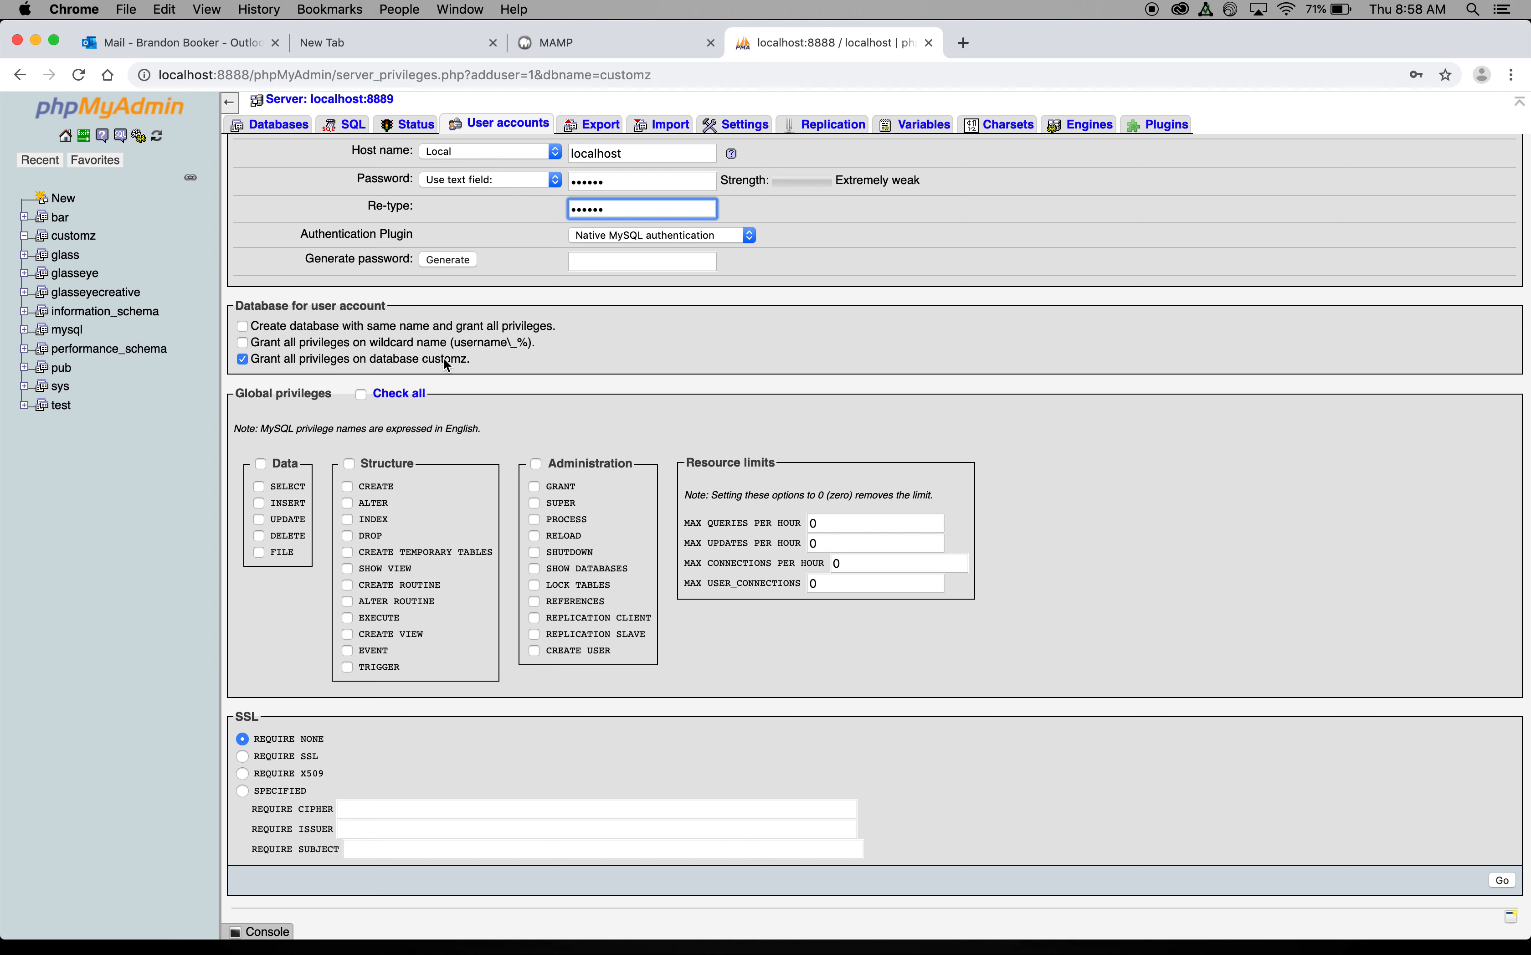
left_click(361, 396)
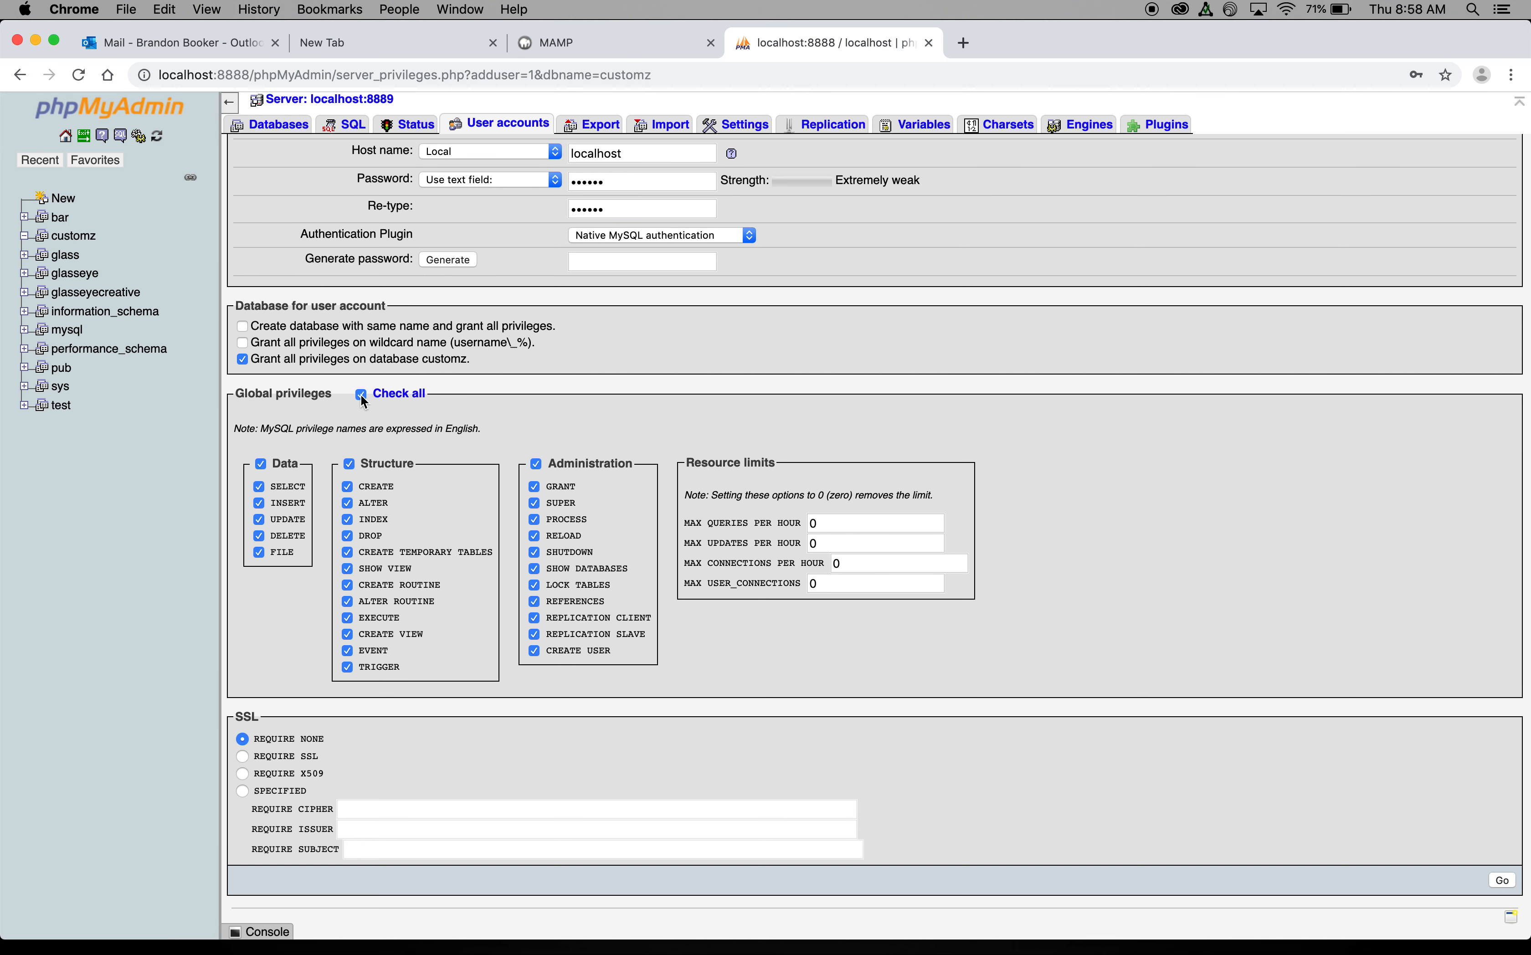
scroll(563, 435, "down", 3)
left_click(1499, 878)
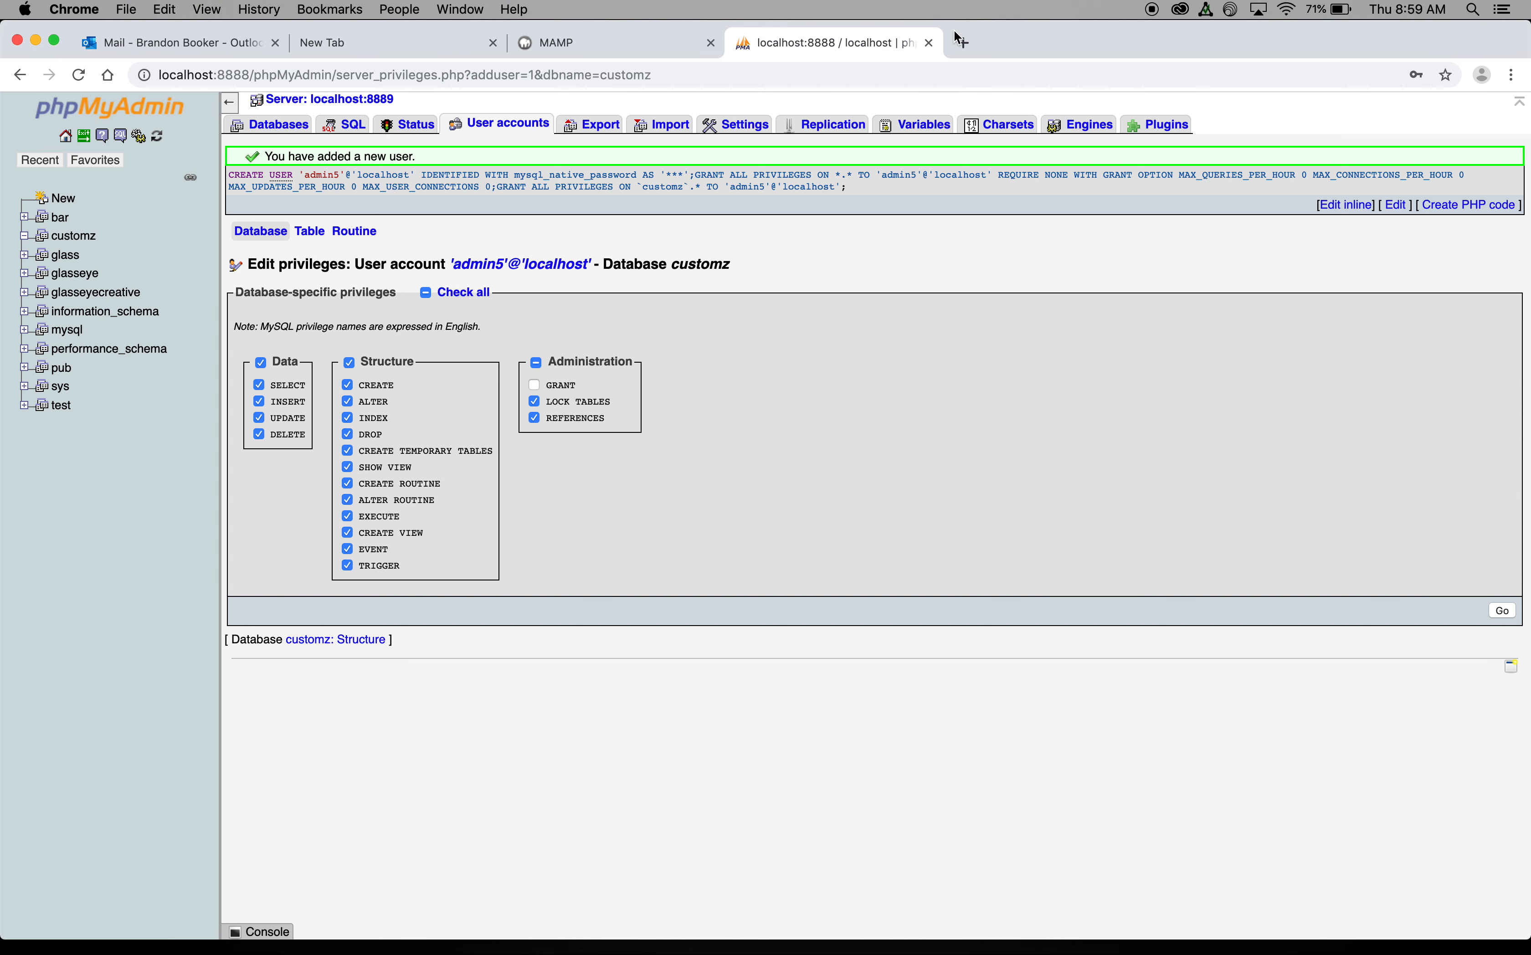
Step: Go to wordpress.org in a new tab and download the WordPress 5.2.3 zip
left_click(960, 41)
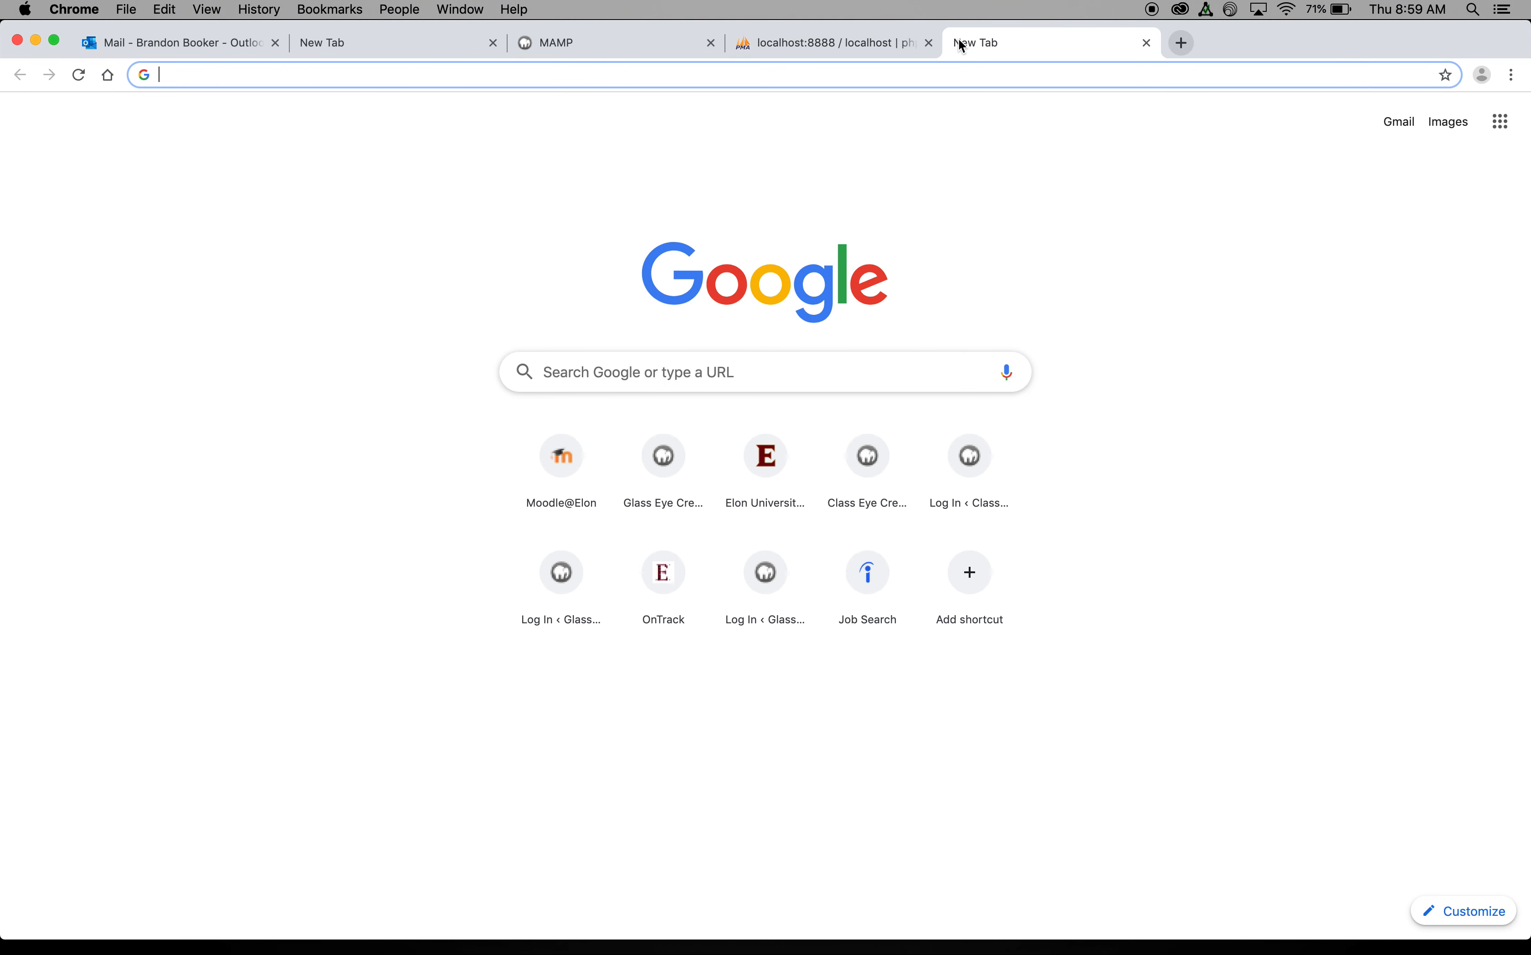
type("wor")
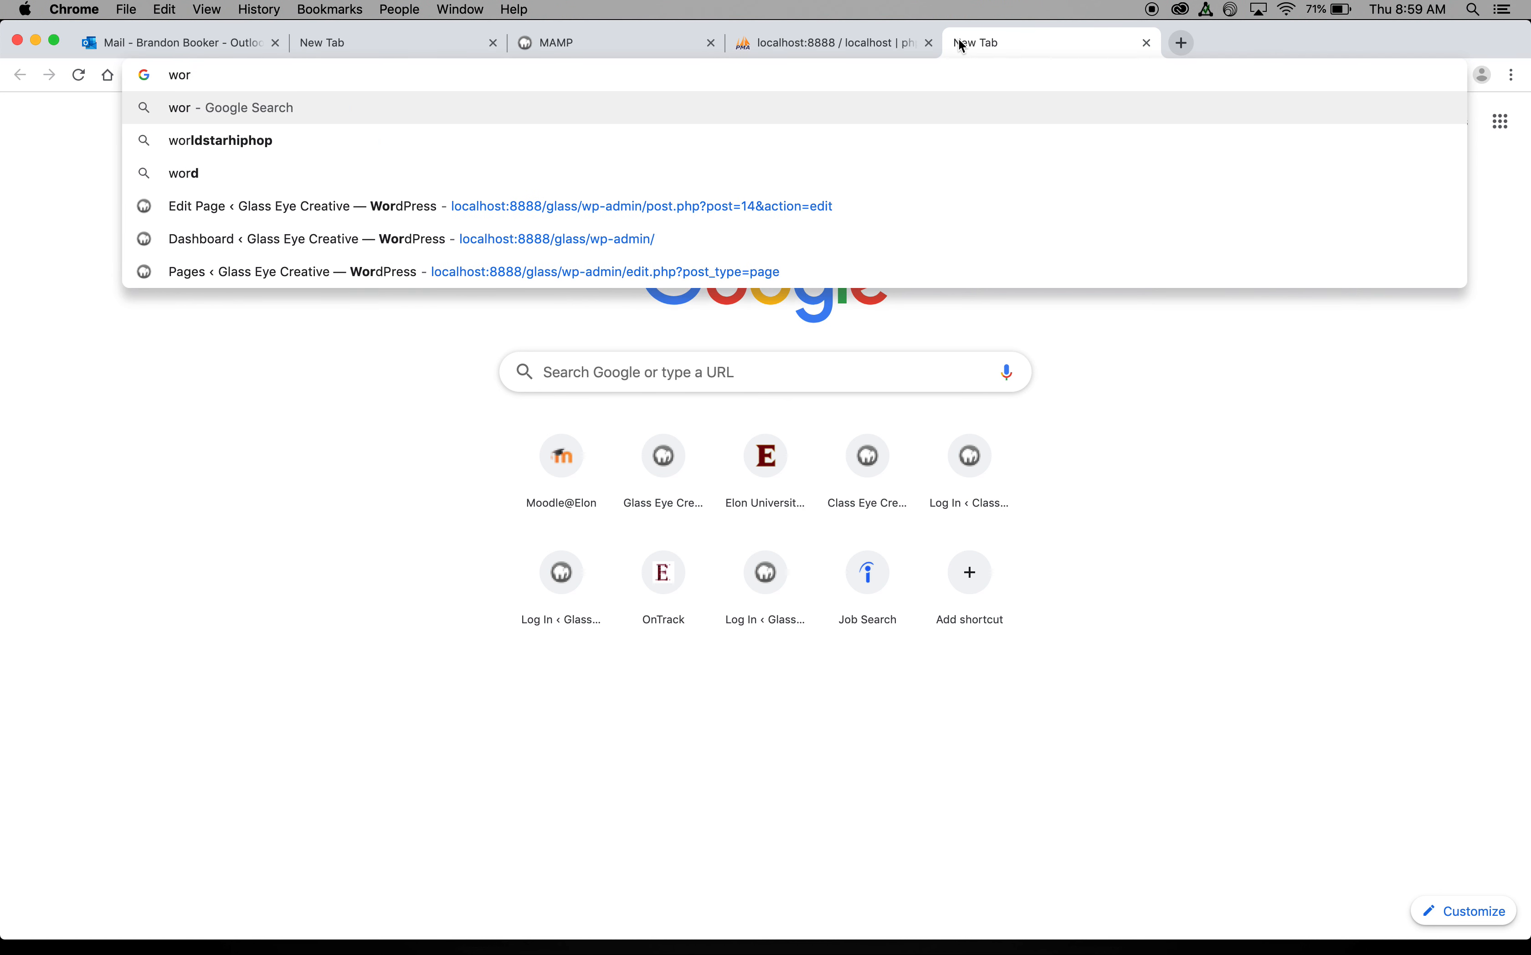
type("dpress")
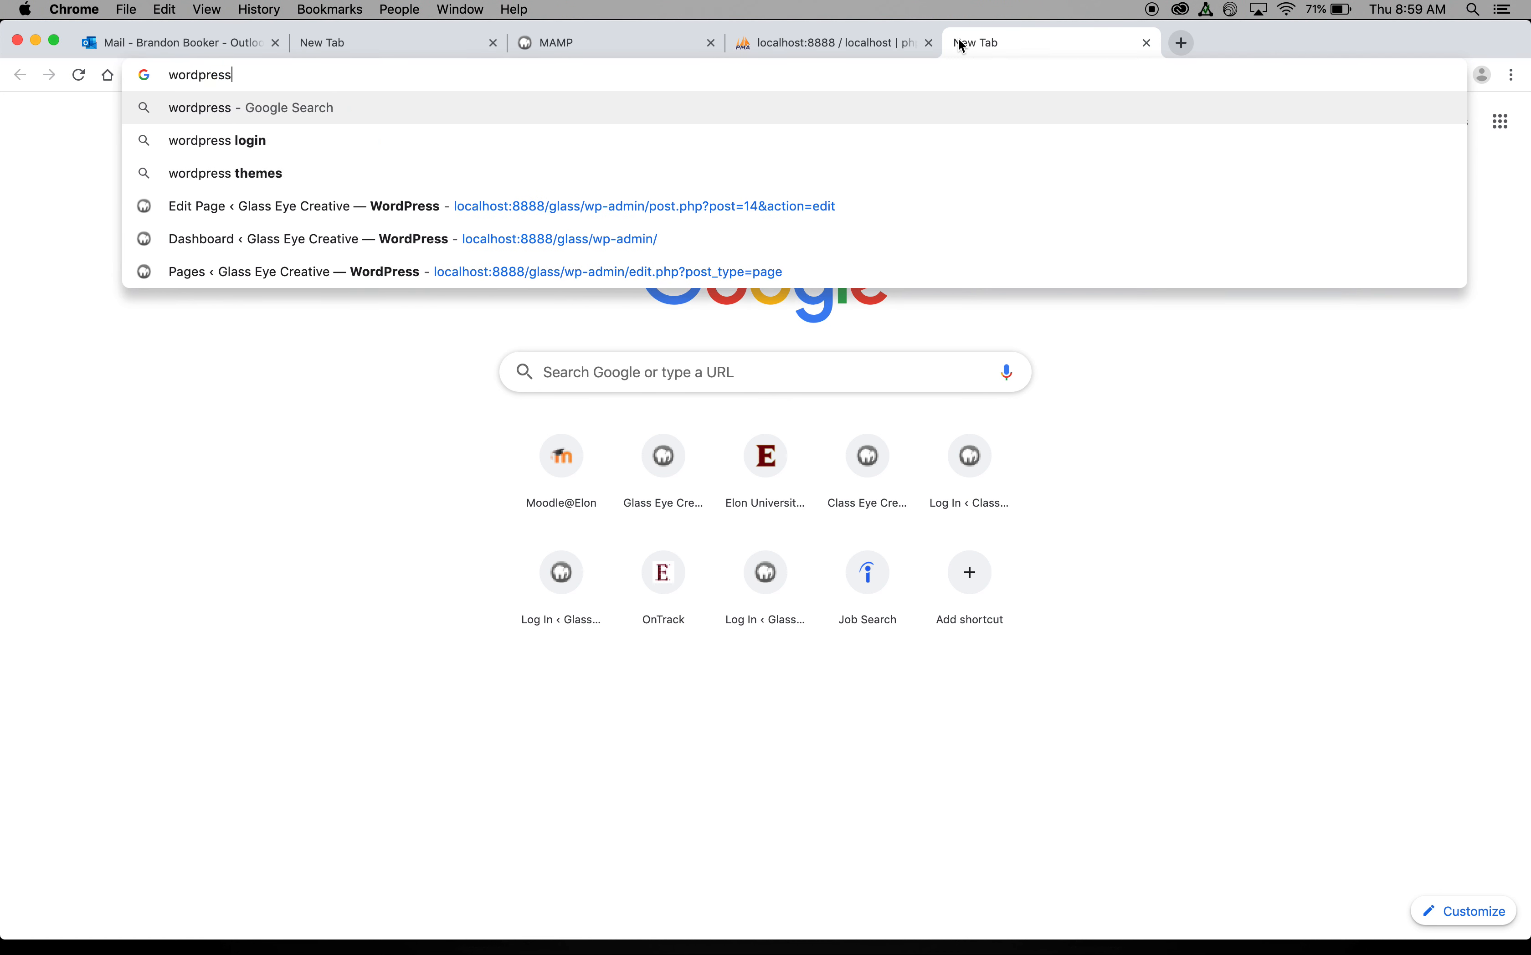
type(".org")
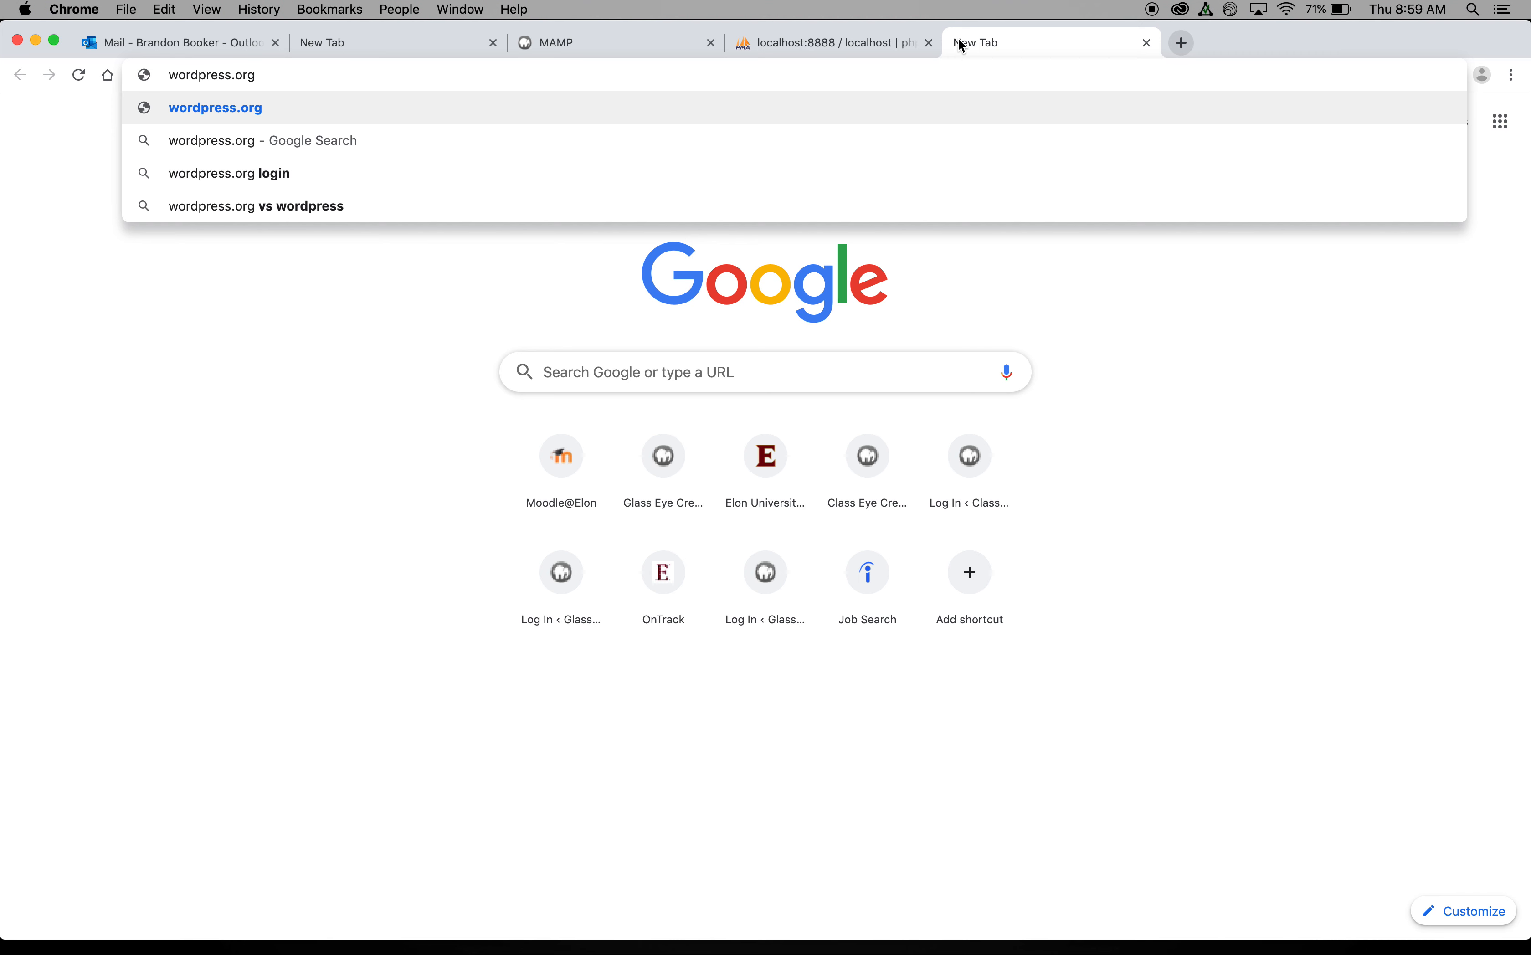
key("Return")
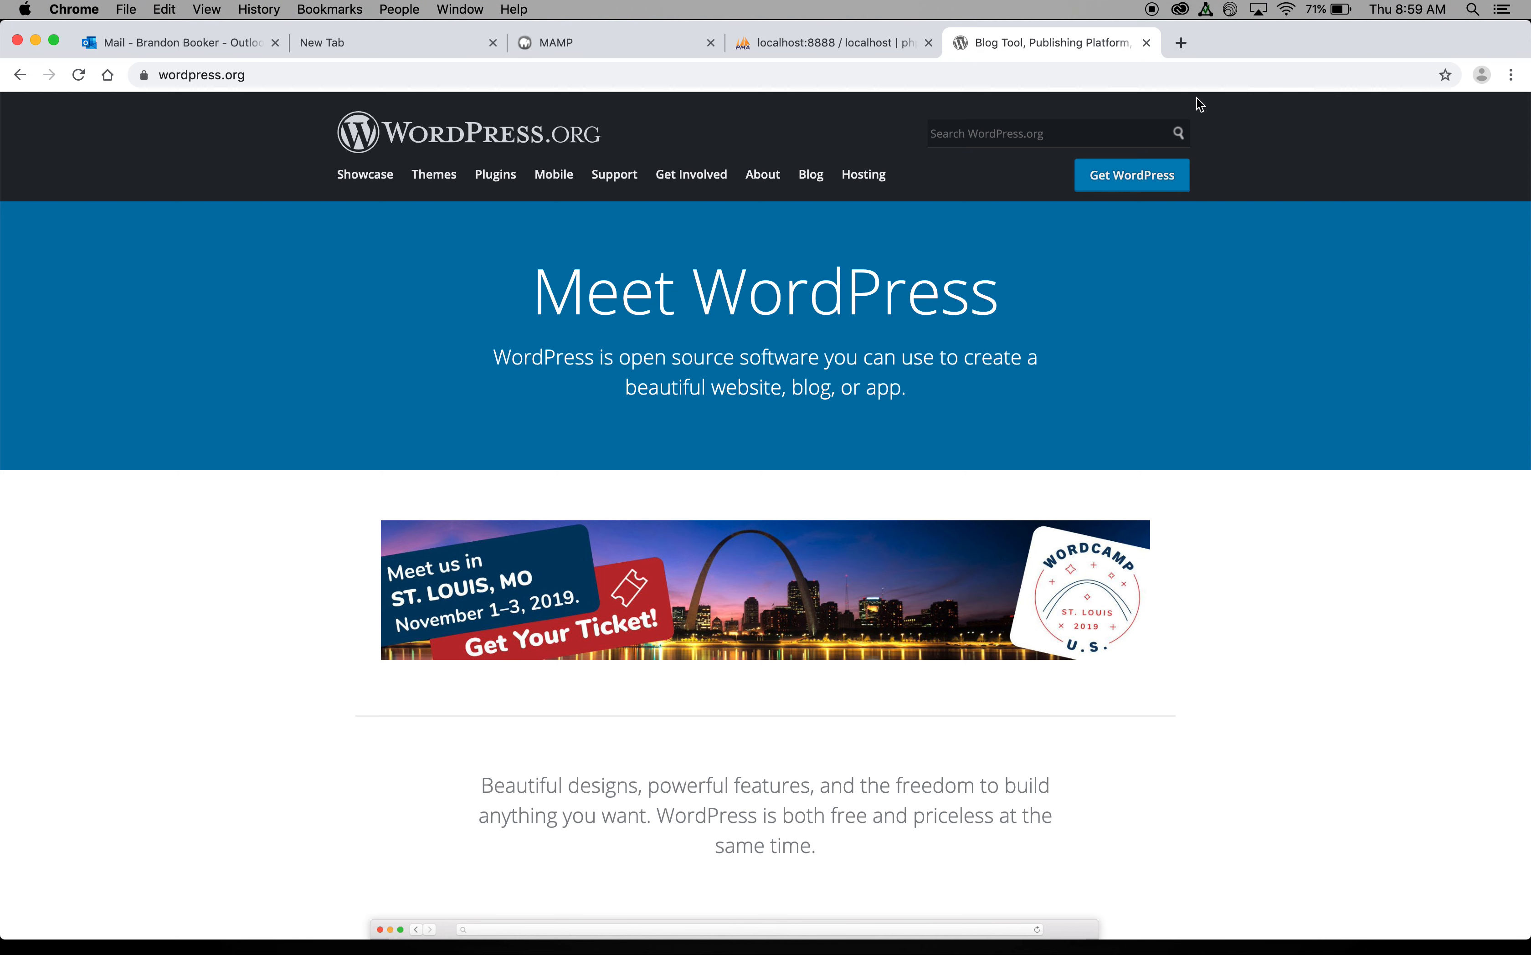
left_click(1116, 184)
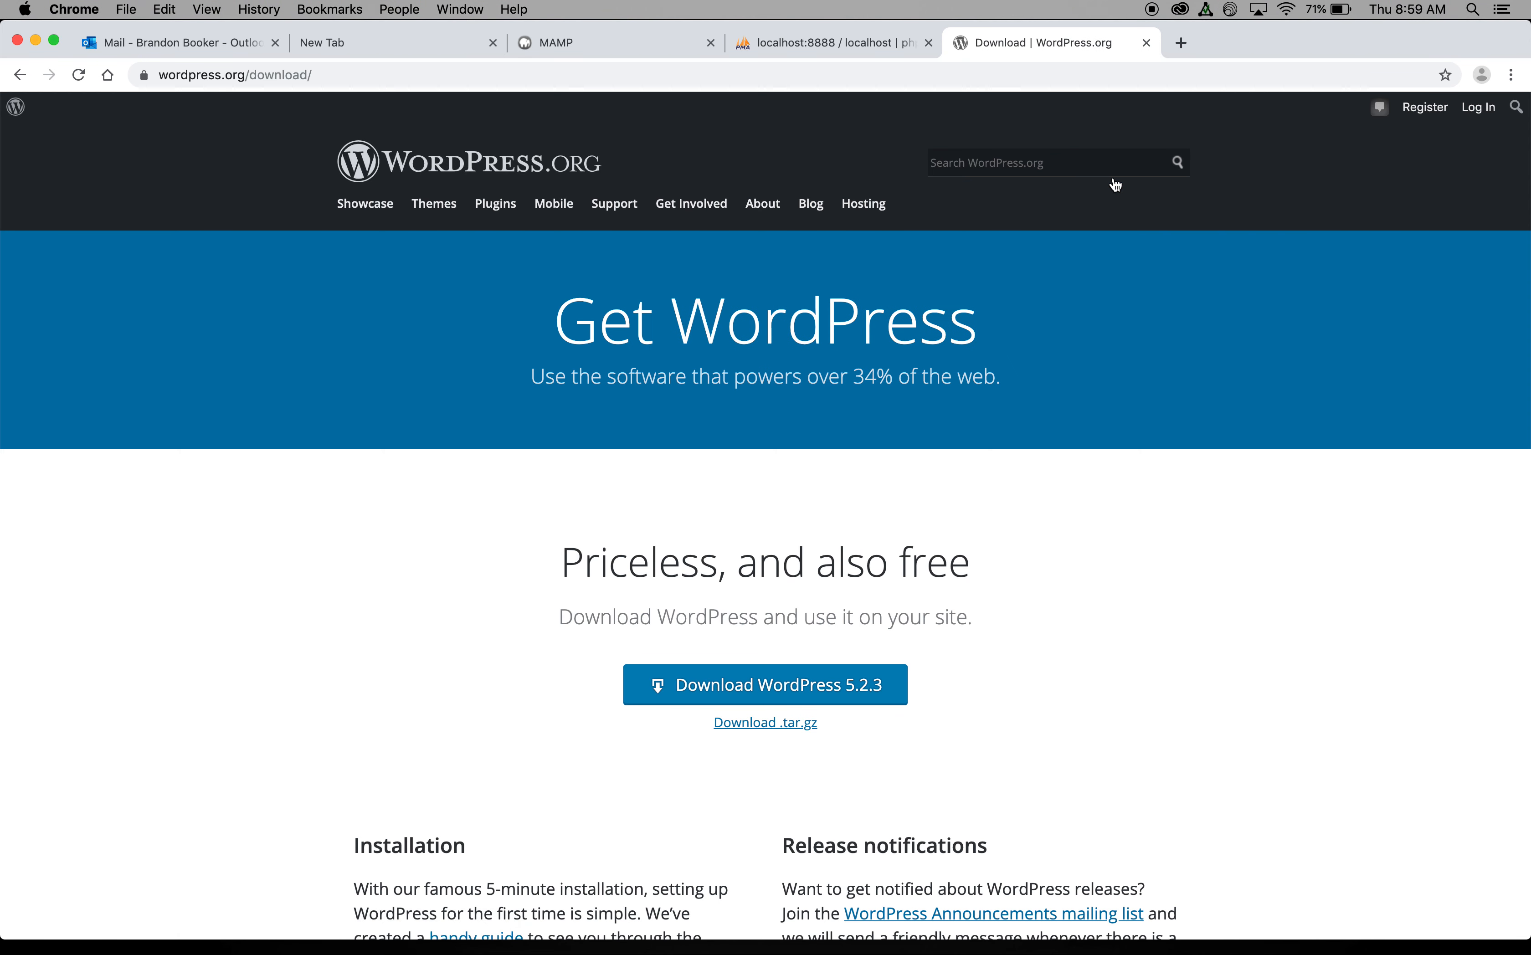
scroll(910, 547, "down", 3)
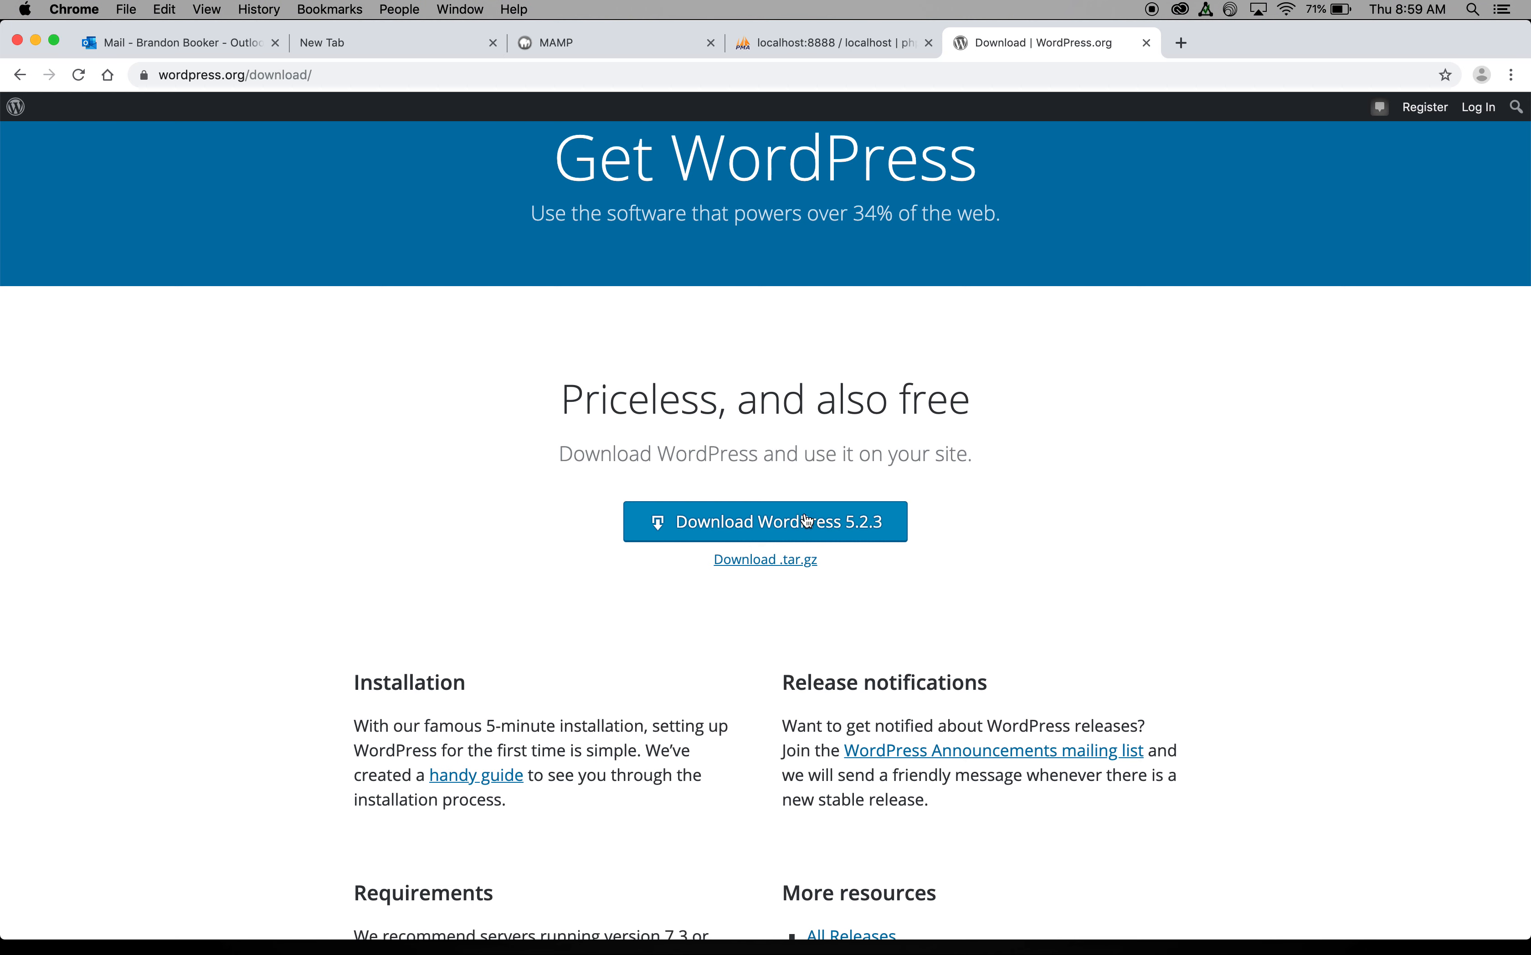
left_click(766, 525)
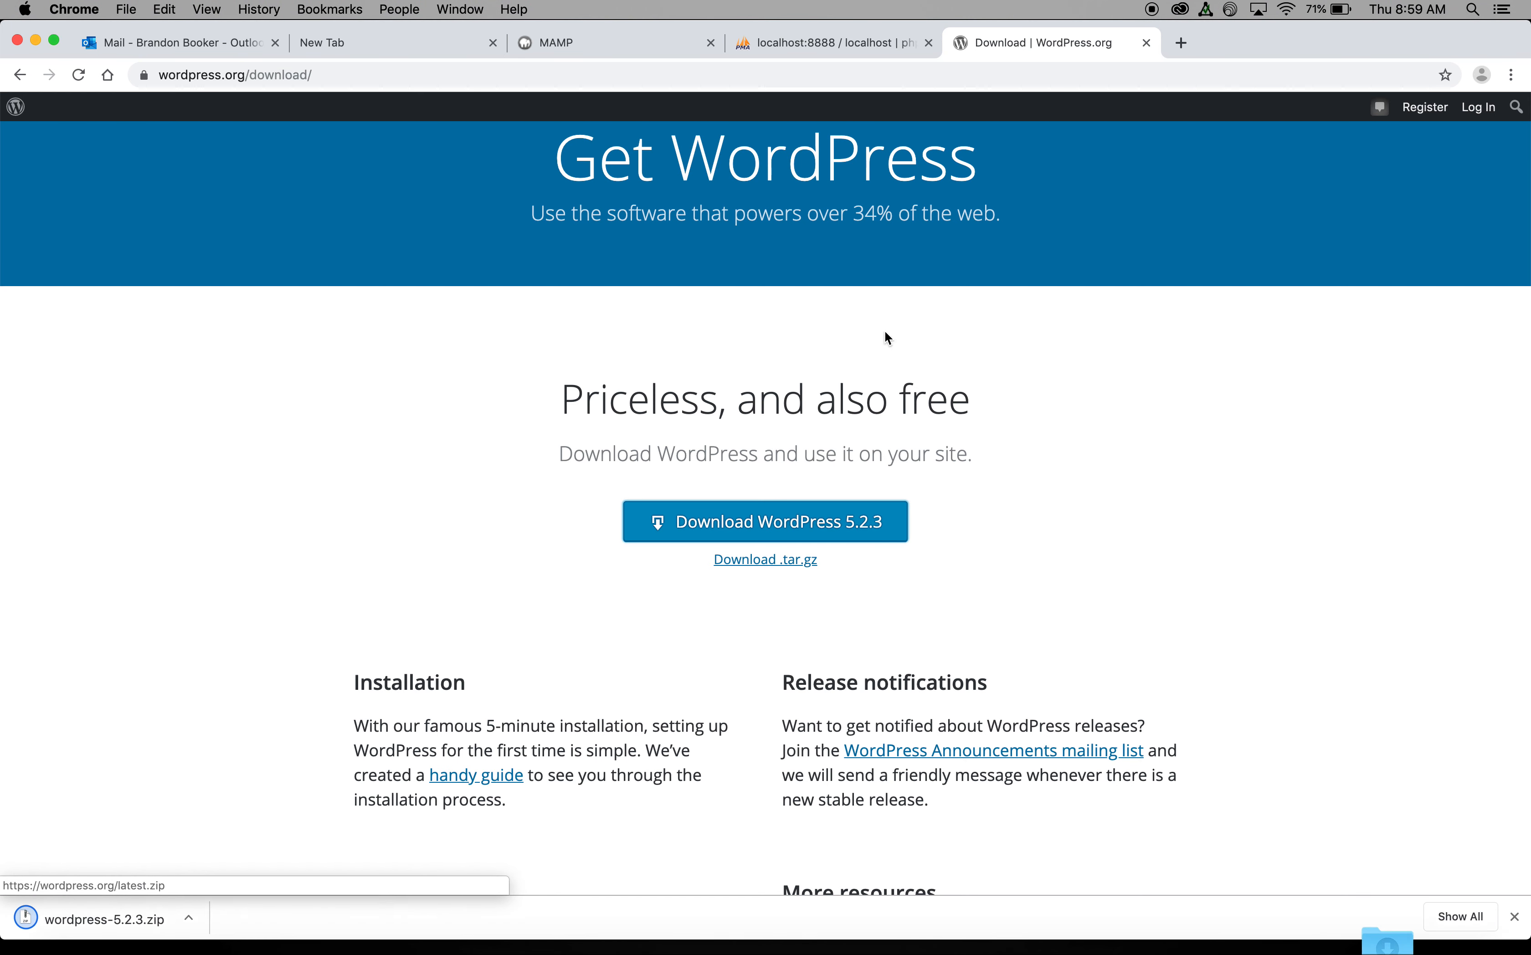
Step: Save wordpress-5.2.3.zip to the desktop and unzip it
left_click_drag(1205, 46, 1500, 26)
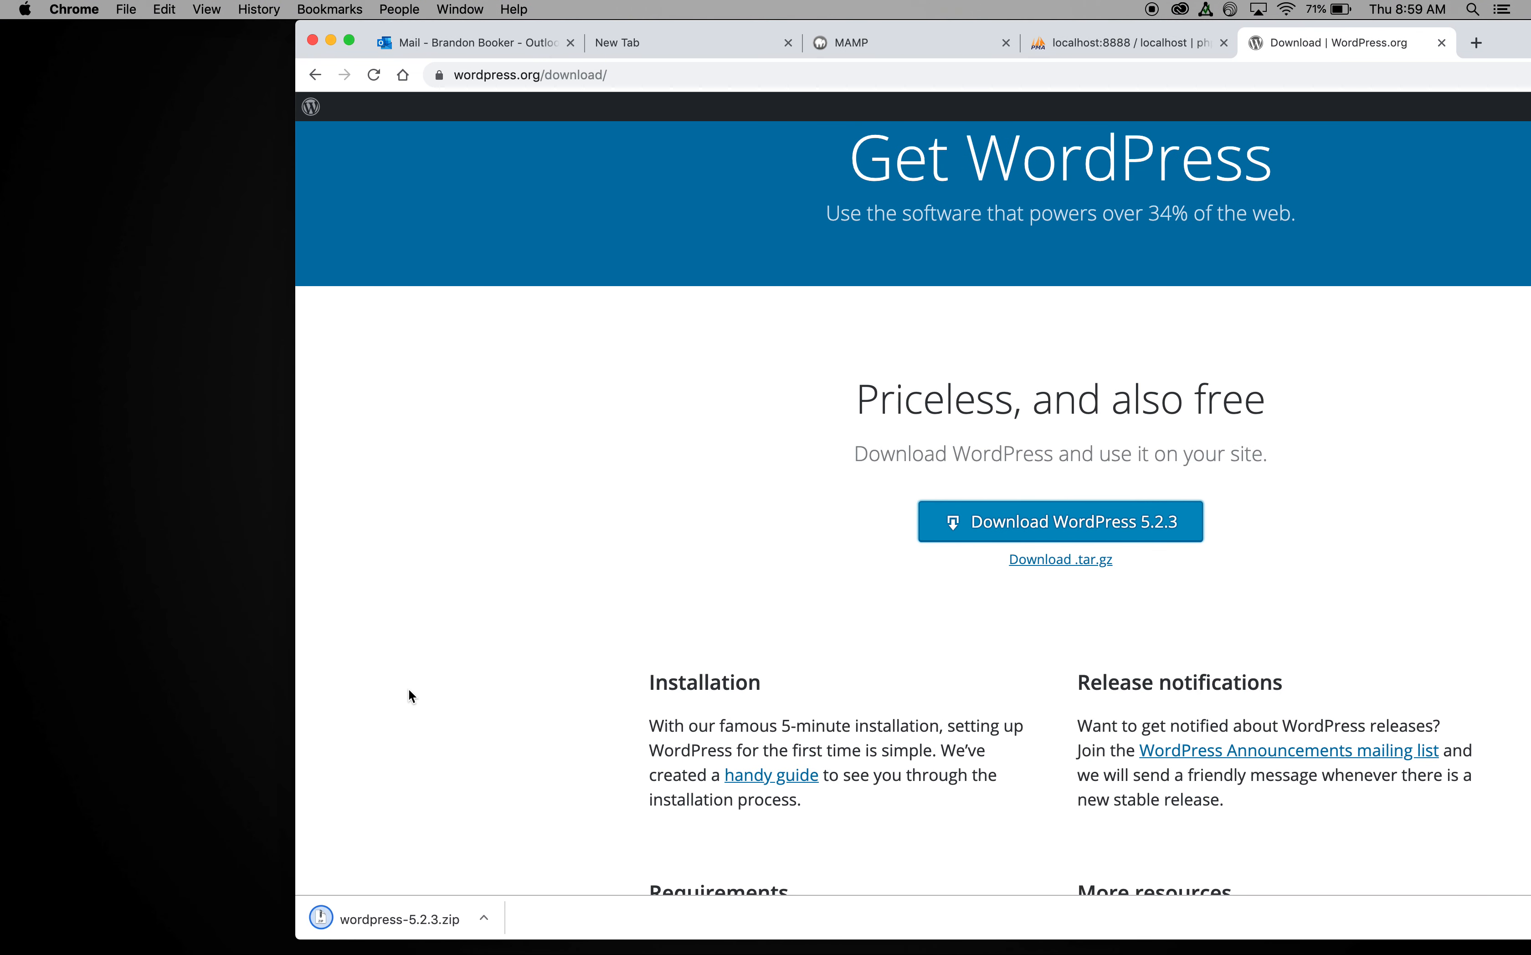
left_click_drag(380, 921, 56, 283)
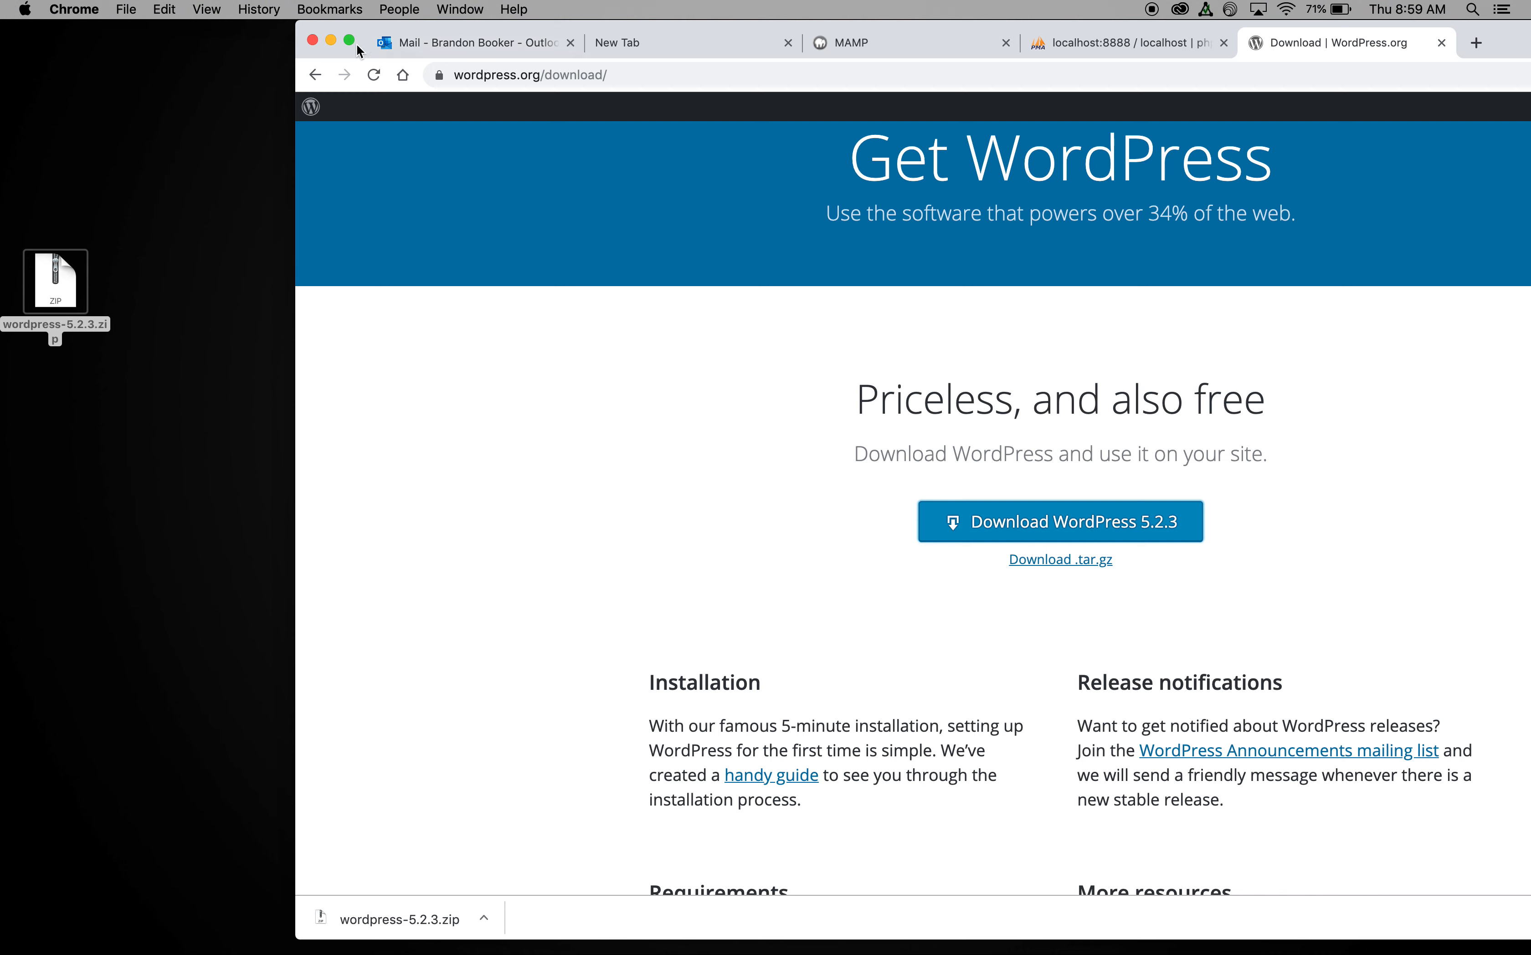
left_click(333, 41)
double_click(60, 269)
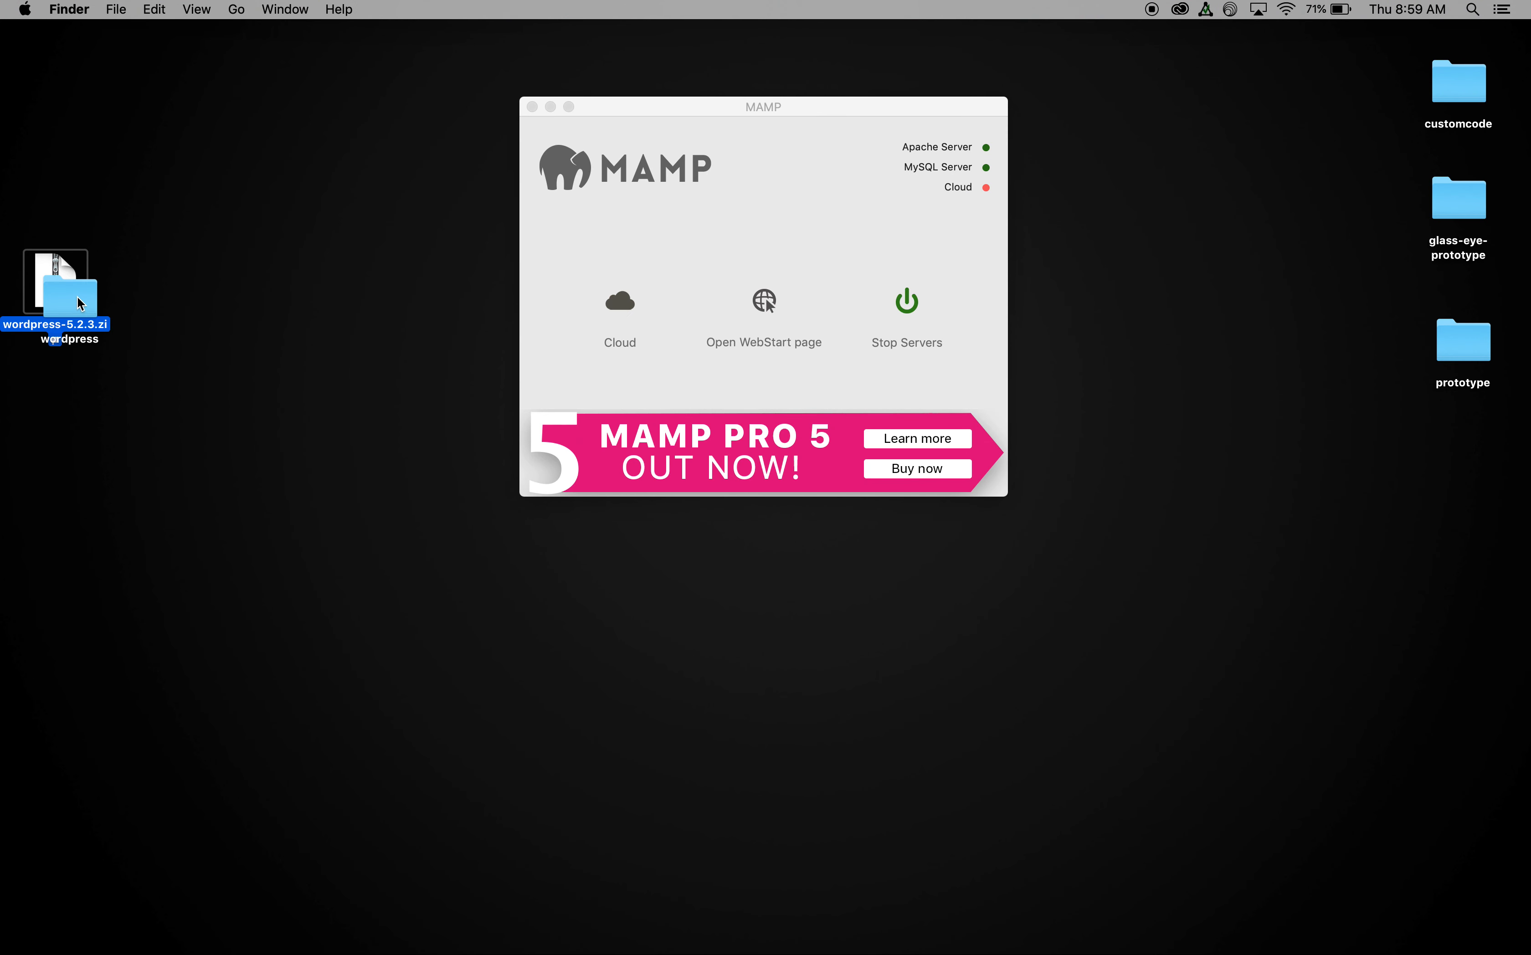
Step: Rename the extracted wordpress folder on the desktop to customz
left_click_drag(72, 300, 176, 409)
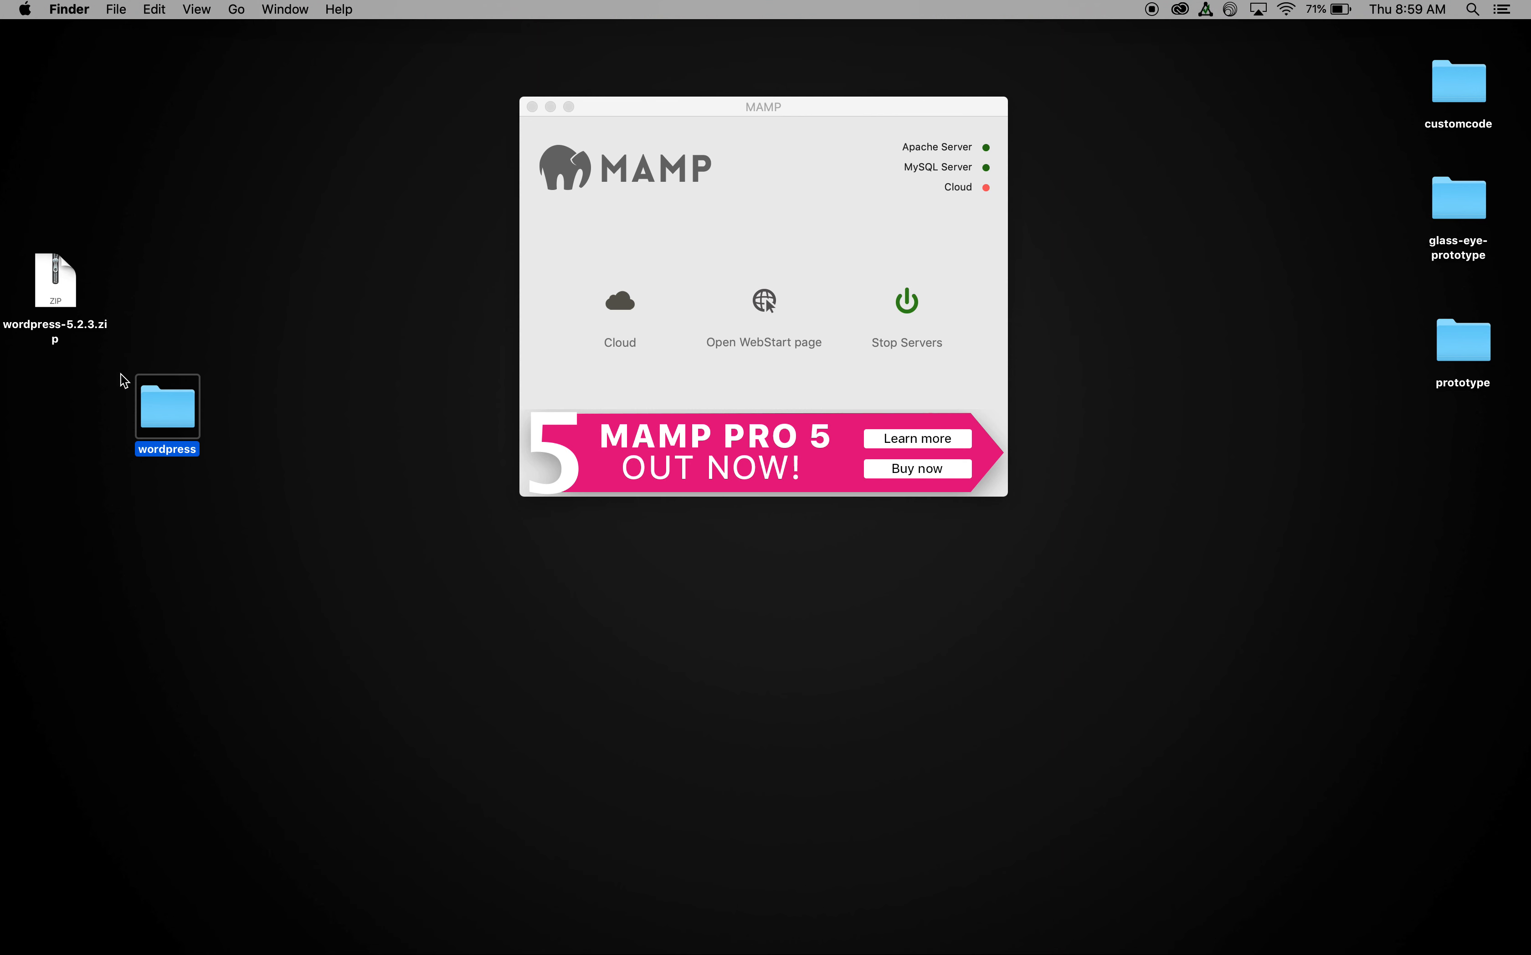
left_click(158, 449)
type("com")
key("BackSpace")
key("BackSpace")
type("ustomz")
left_click(256, 433)
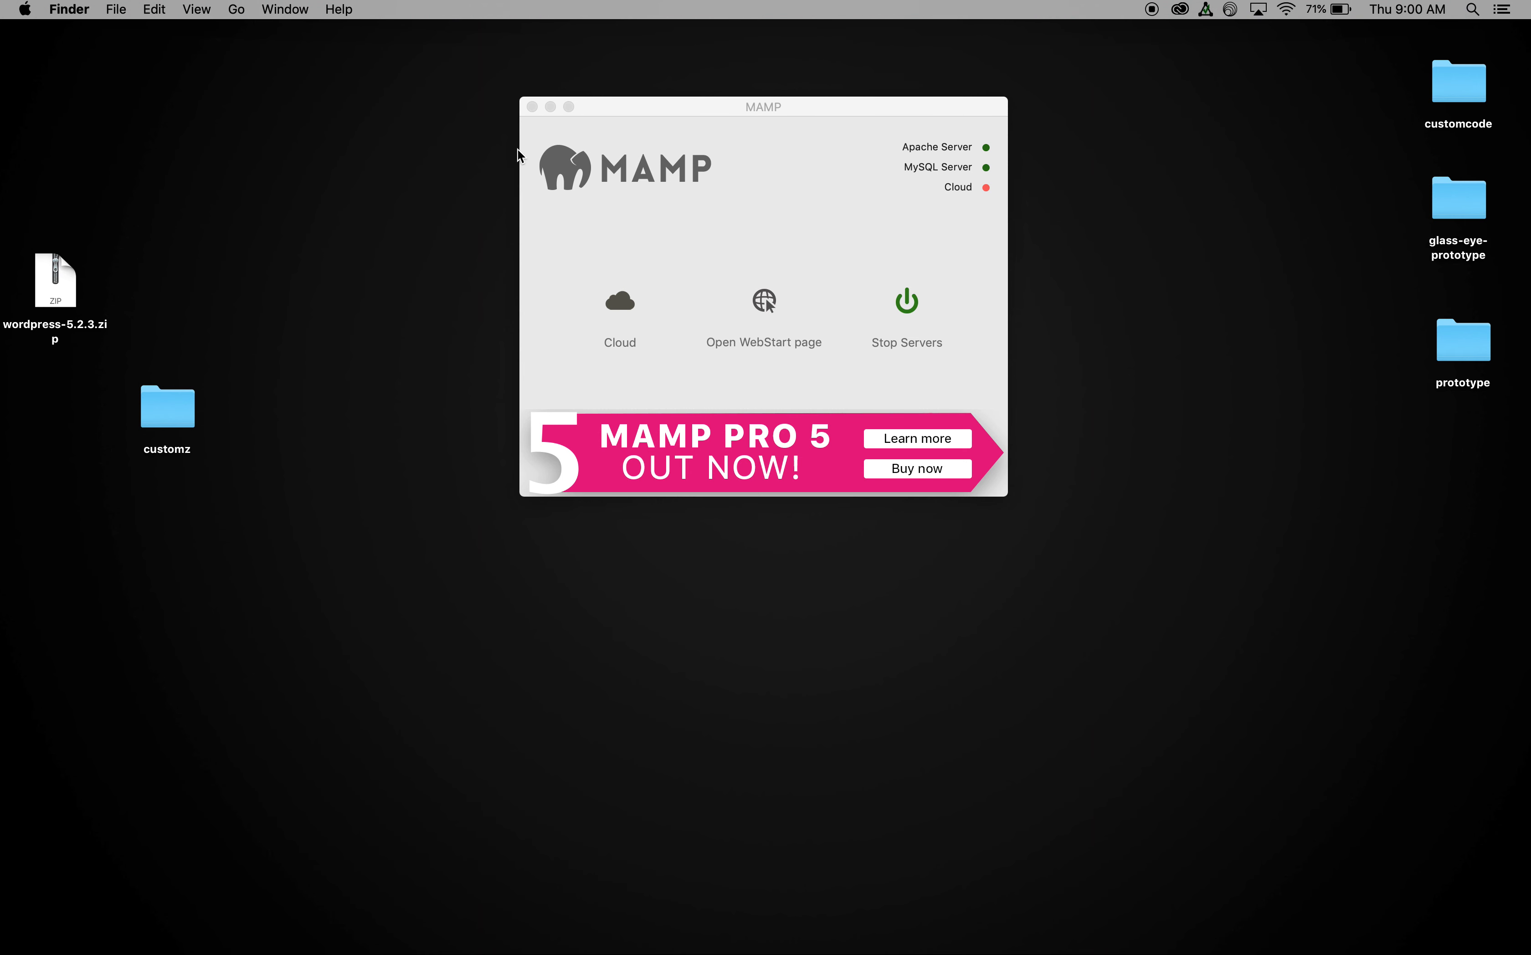
left_click(550, 106)
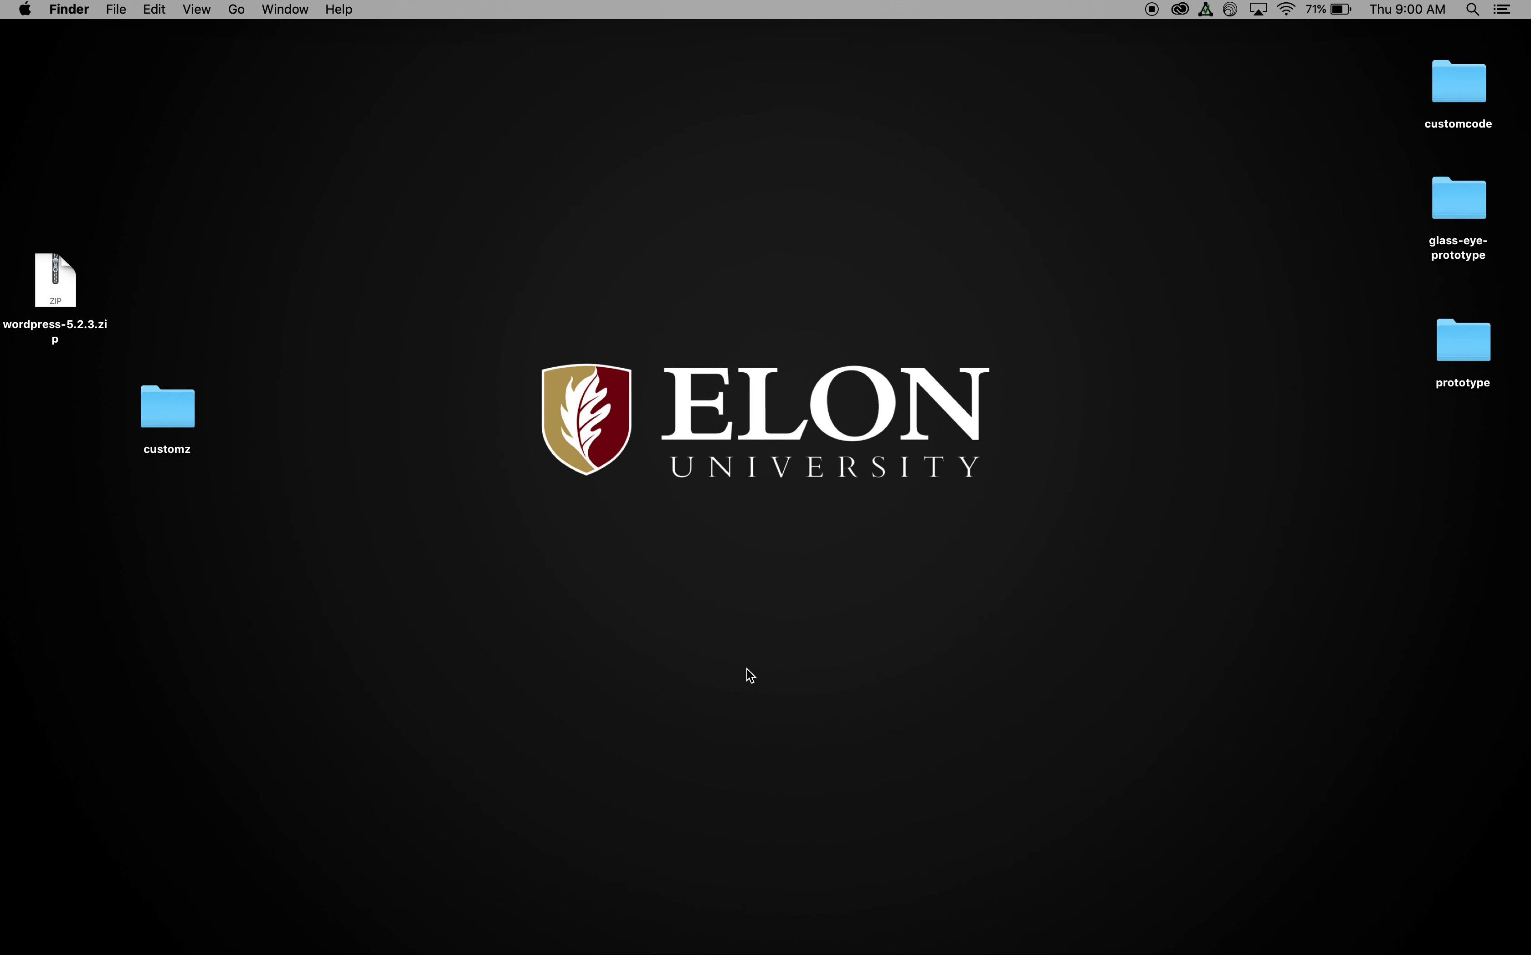
Step: Open the Applications folder in Finder and expand the MAMP folder
key("super+shift+a")
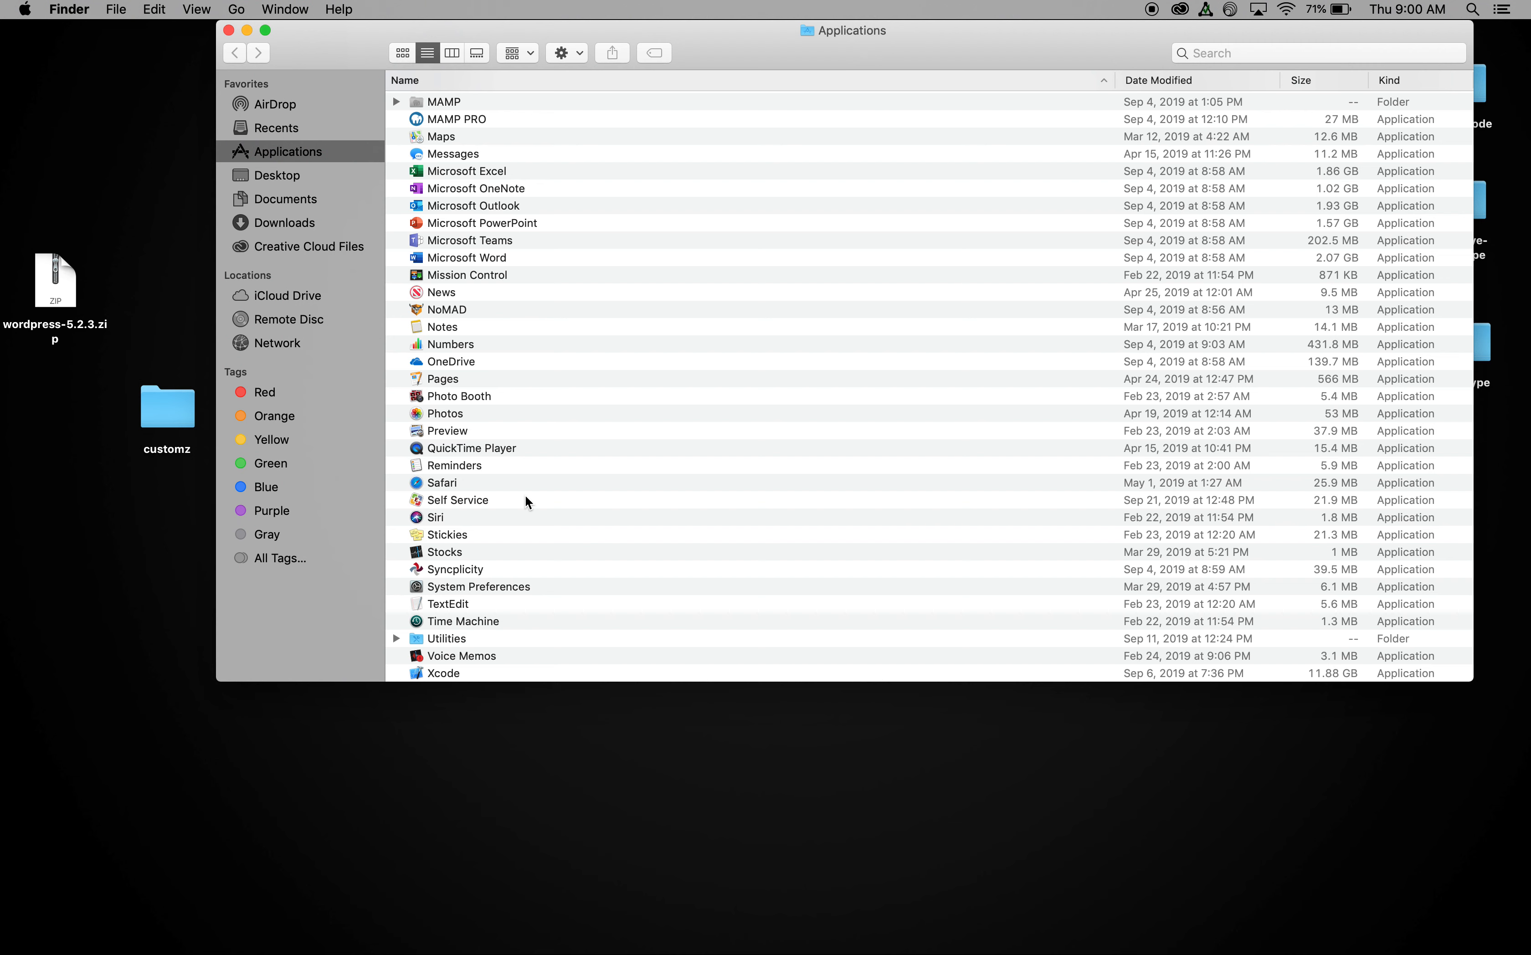
scroll(525, 497, "up", 5)
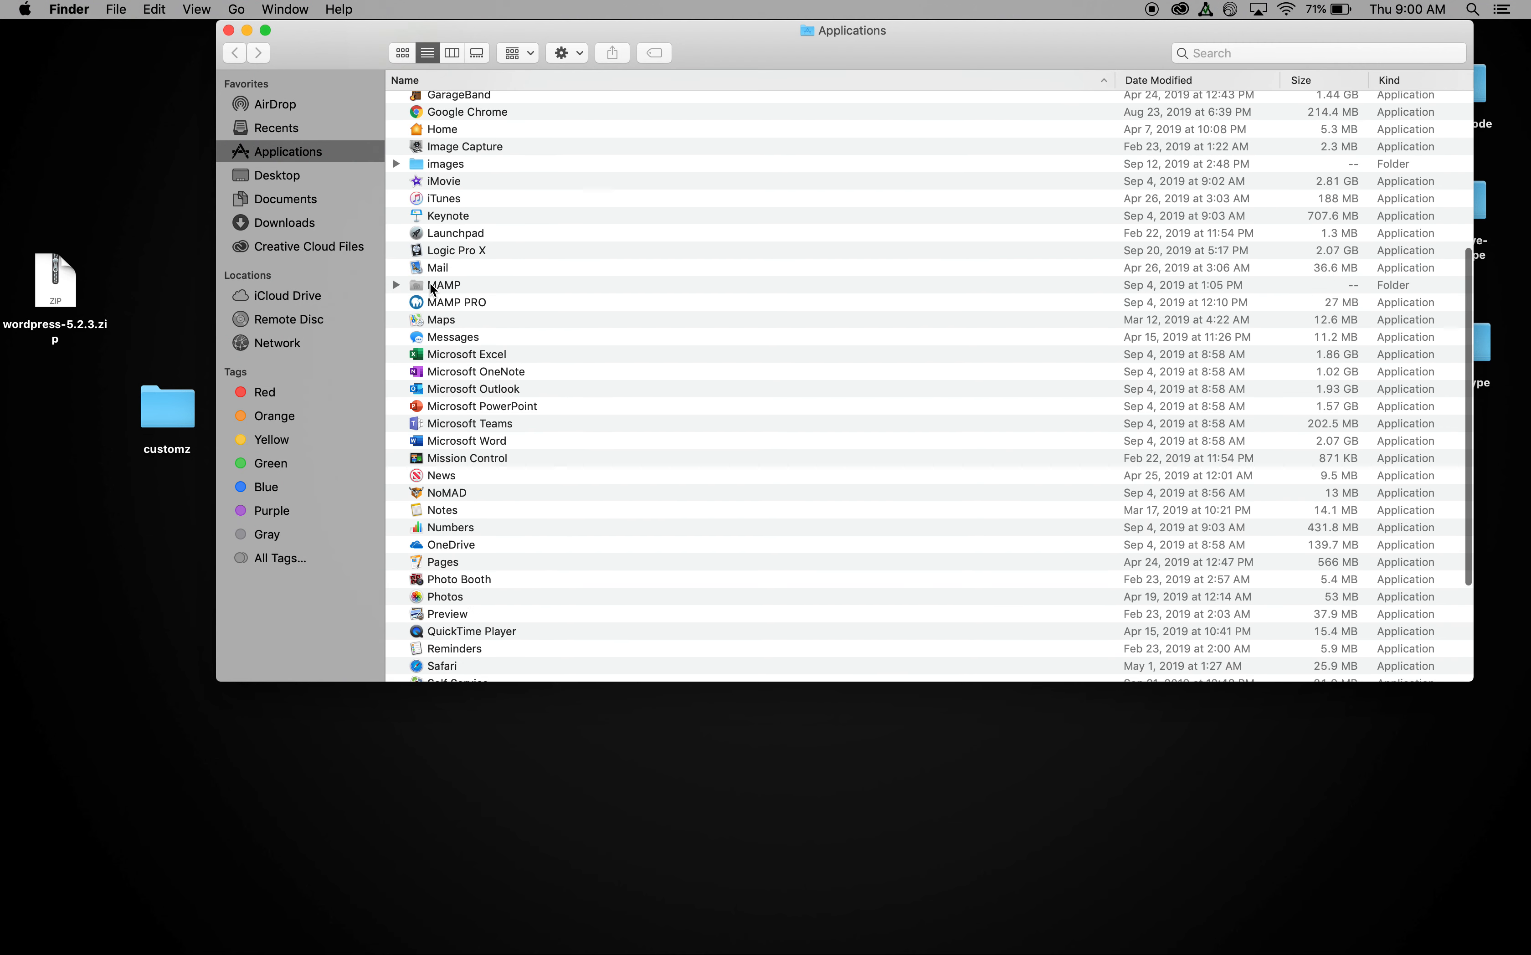
left_click(431, 285)
left_click(396, 285)
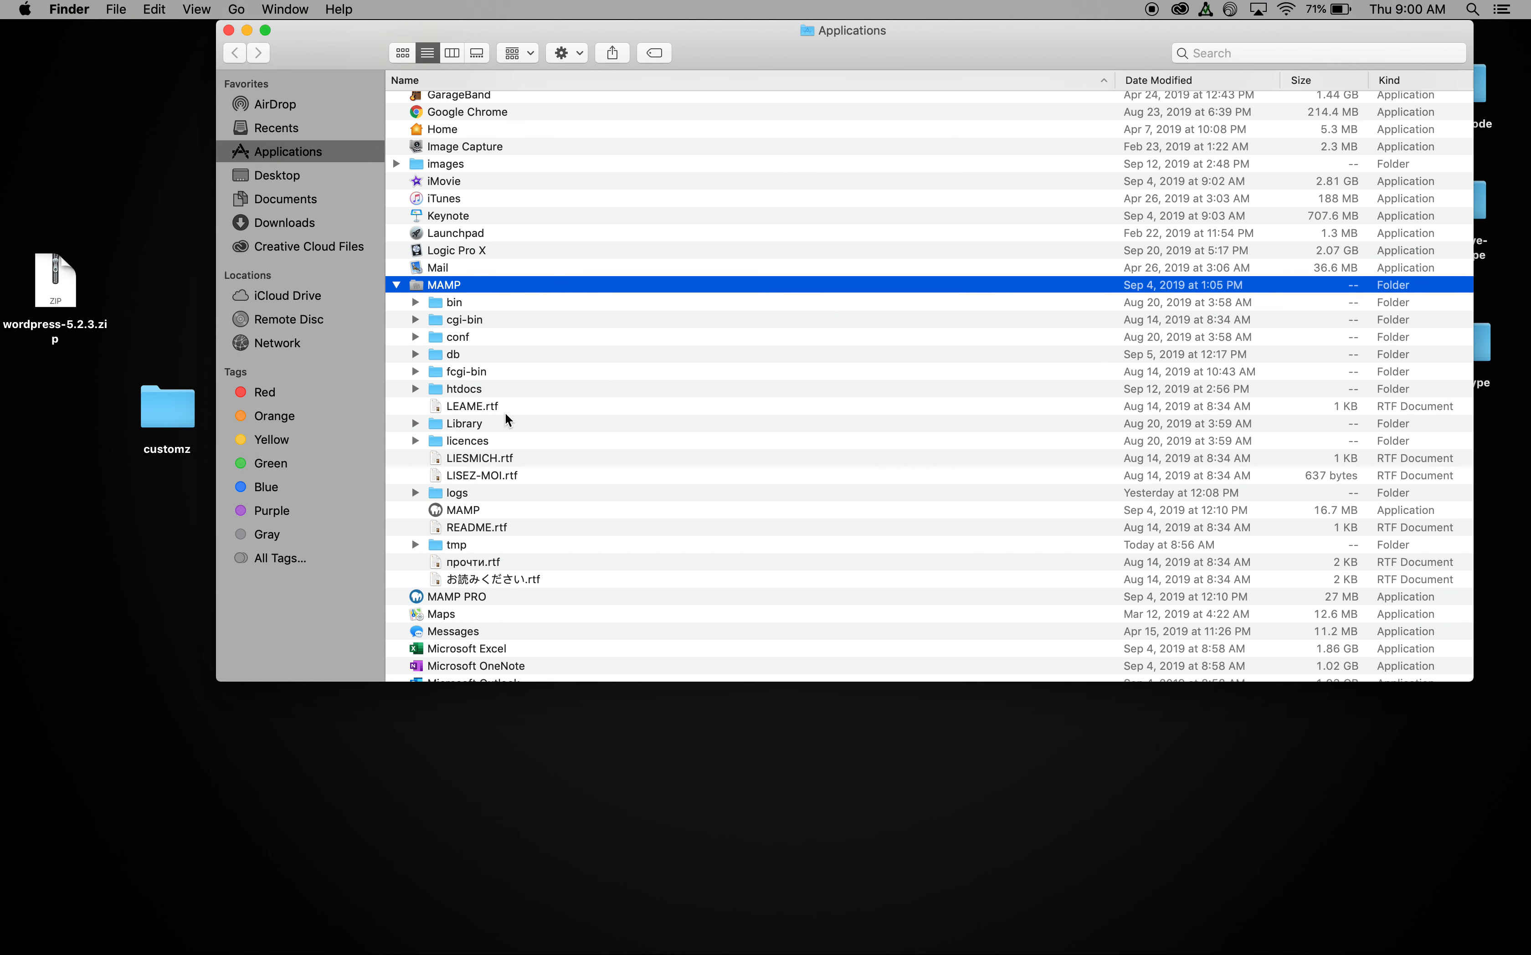
scroll(505, 417, "down", 3)
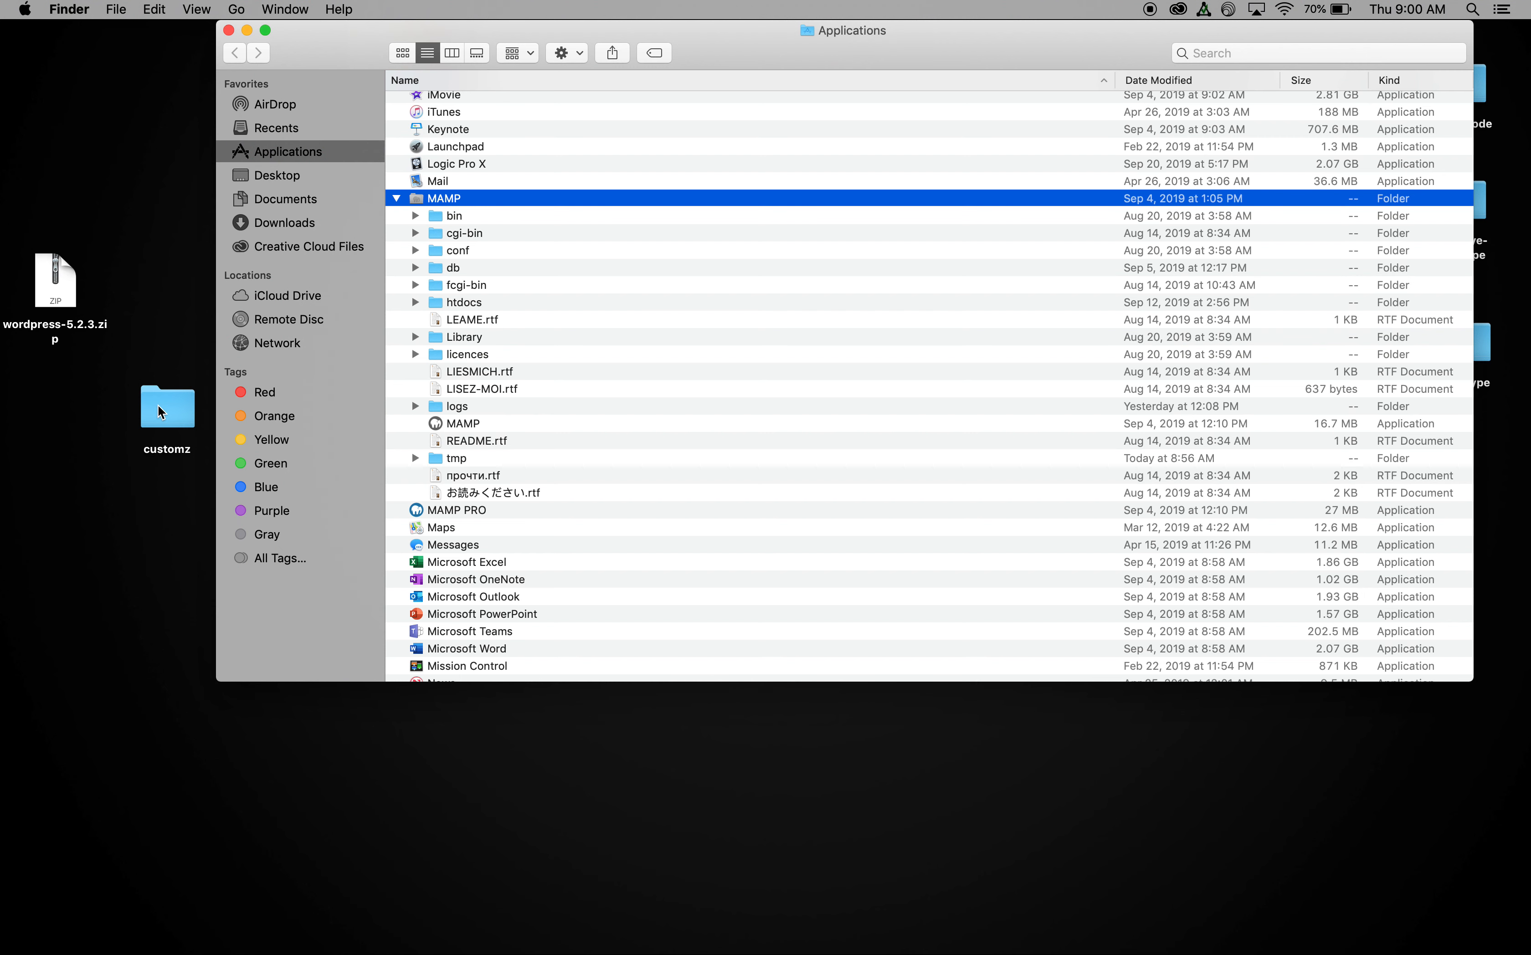
Step: Move the desktop customz folder into MAMP's htdocs and check its WordPress files
left_click_drag(159, 412, 450, 301)
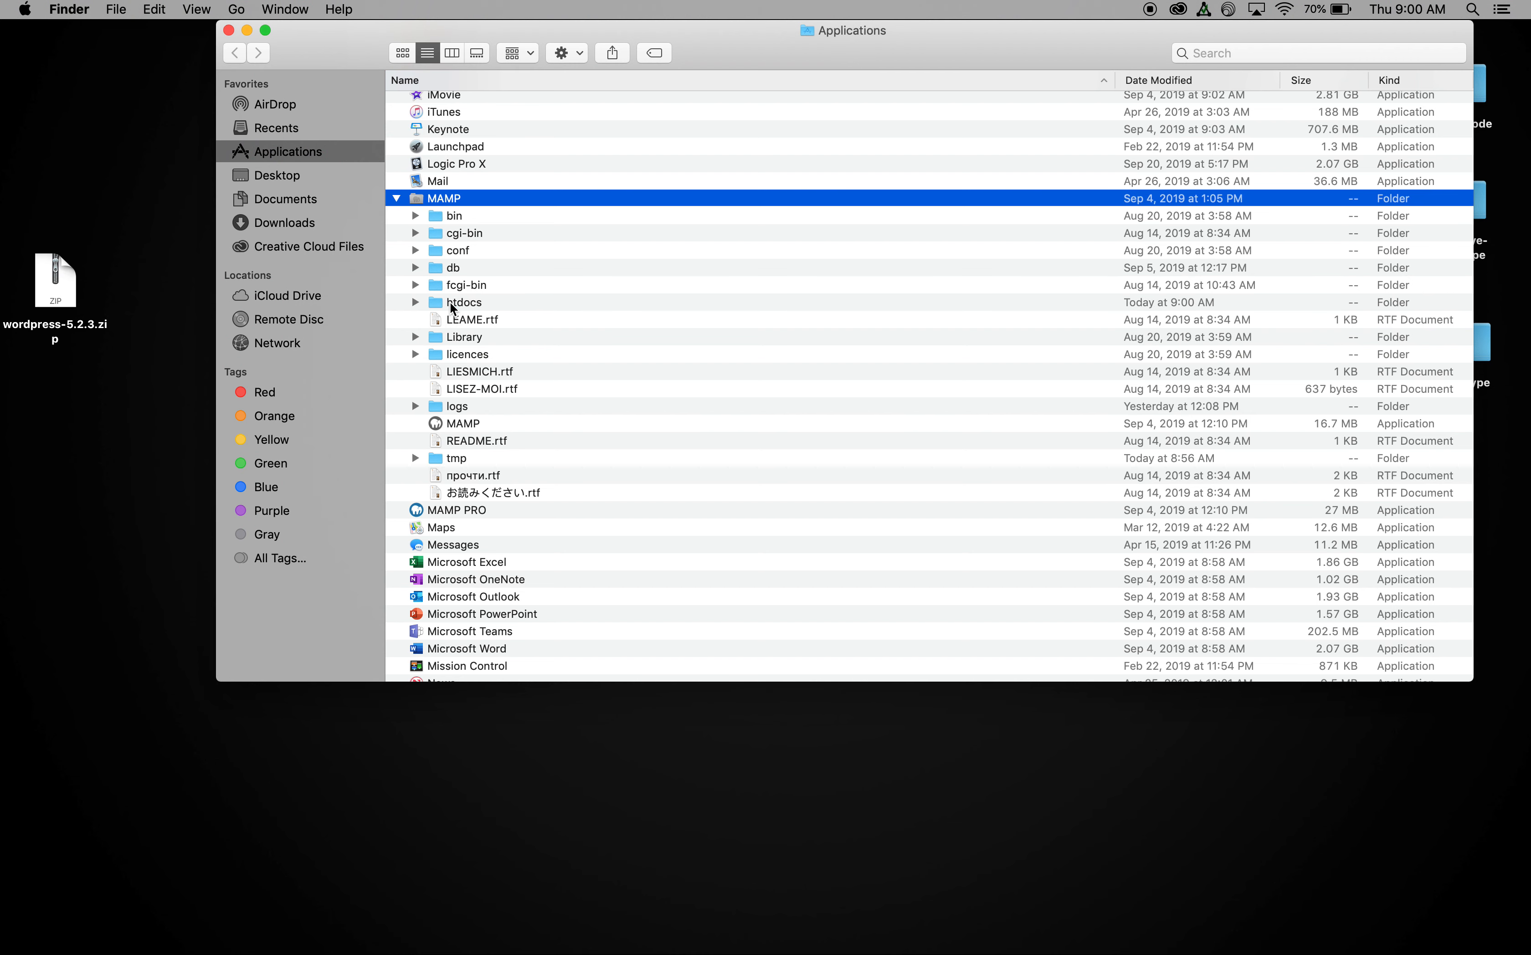
left_click(415, 302)
left_click(435, 336)
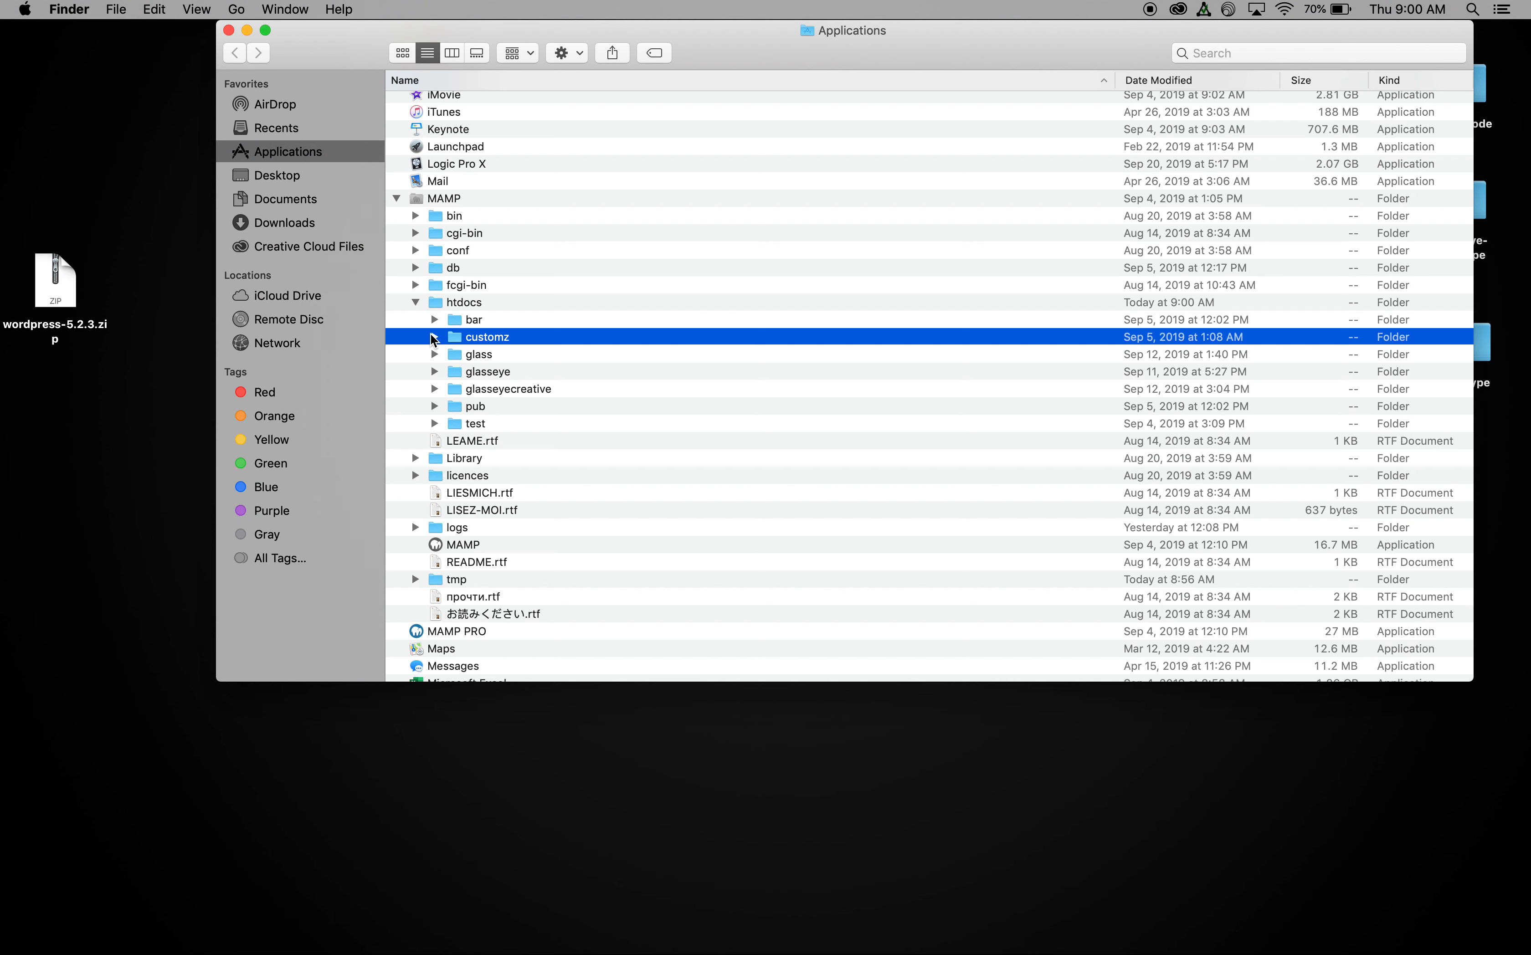
scroll(490, 406, "down", 5)
scroll(489, 406, "up", 5)
scroll(490, 405, "down", 3)
scroll(490, 405, "up", 3)
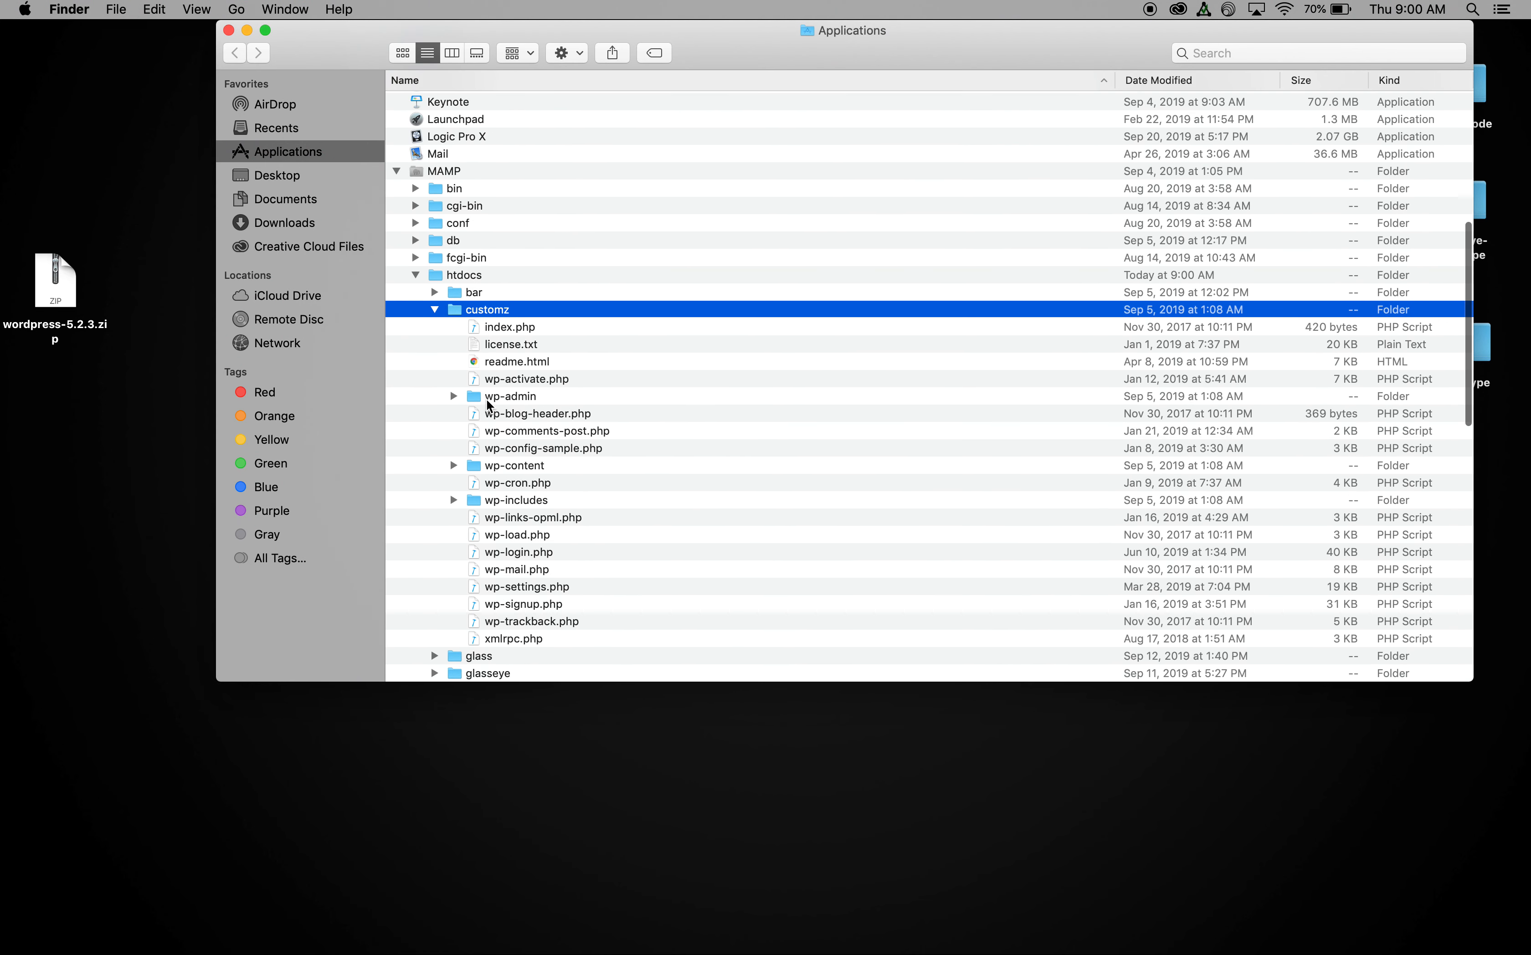
left_click(435, 309)
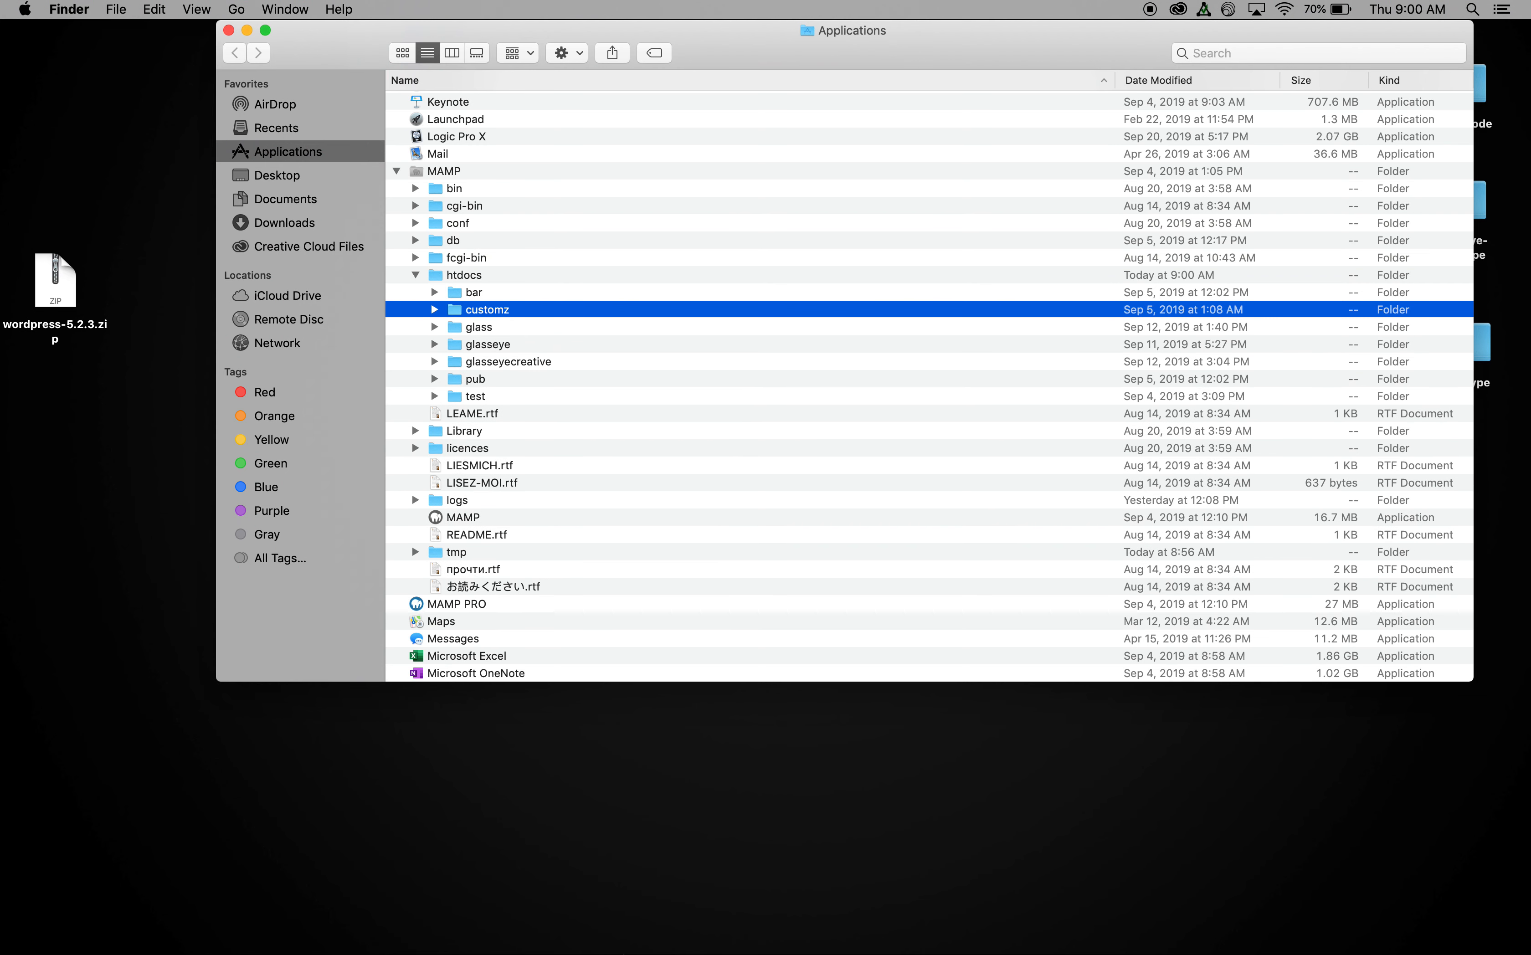
Step: Bring up the MAMP window and open its WebStart page at localhost:8888
mouse_move(629, 935)
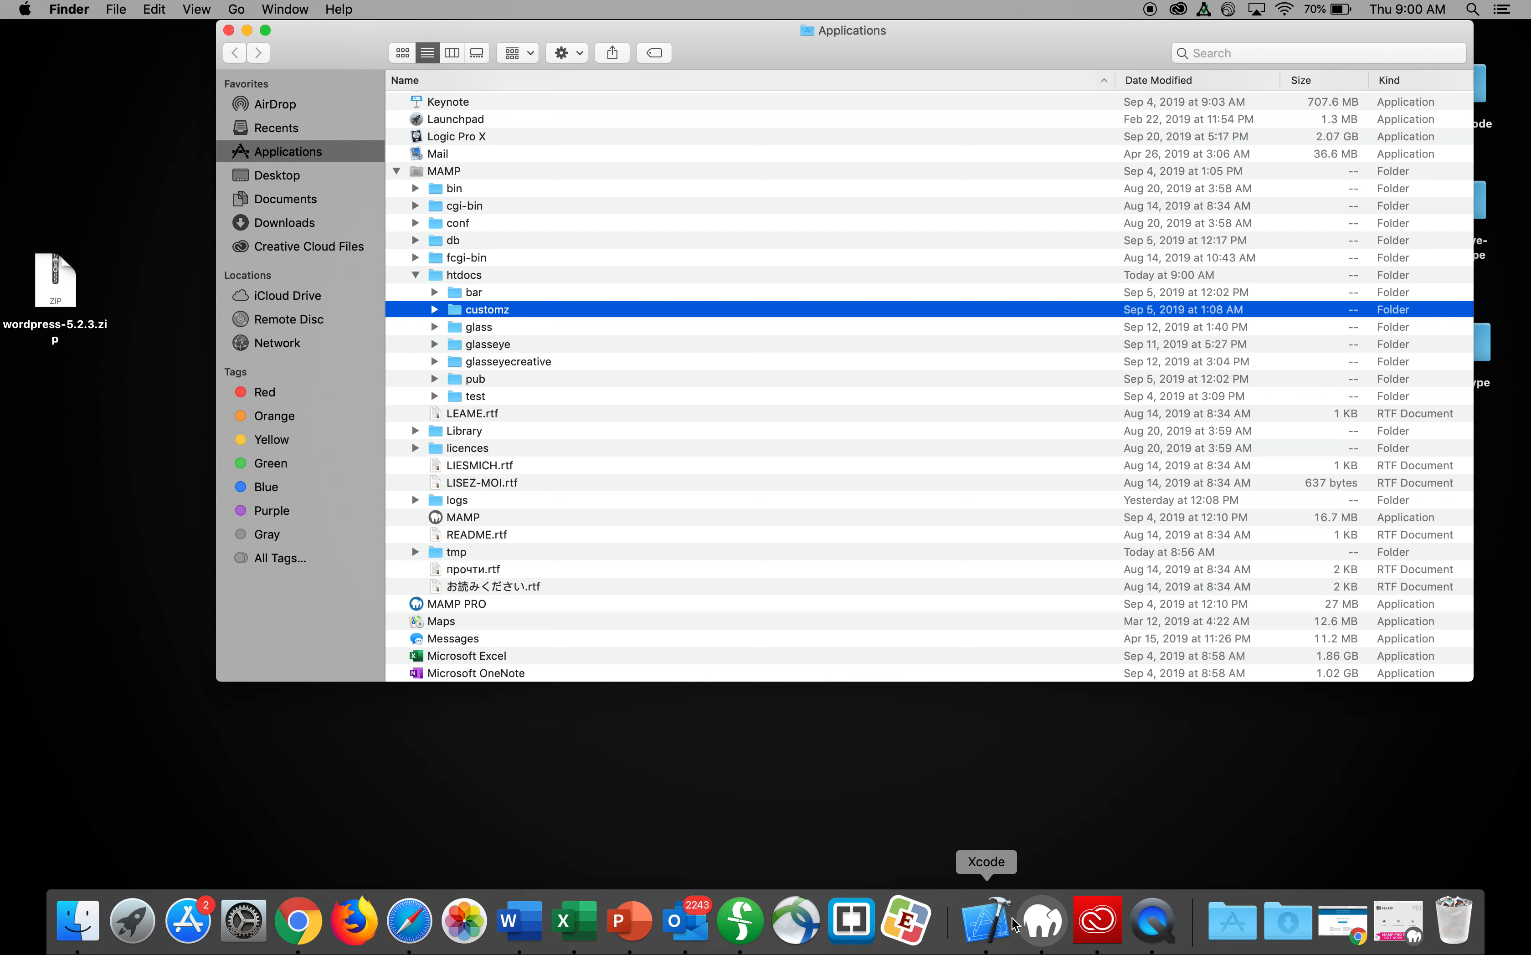
left_click(1041, 921)
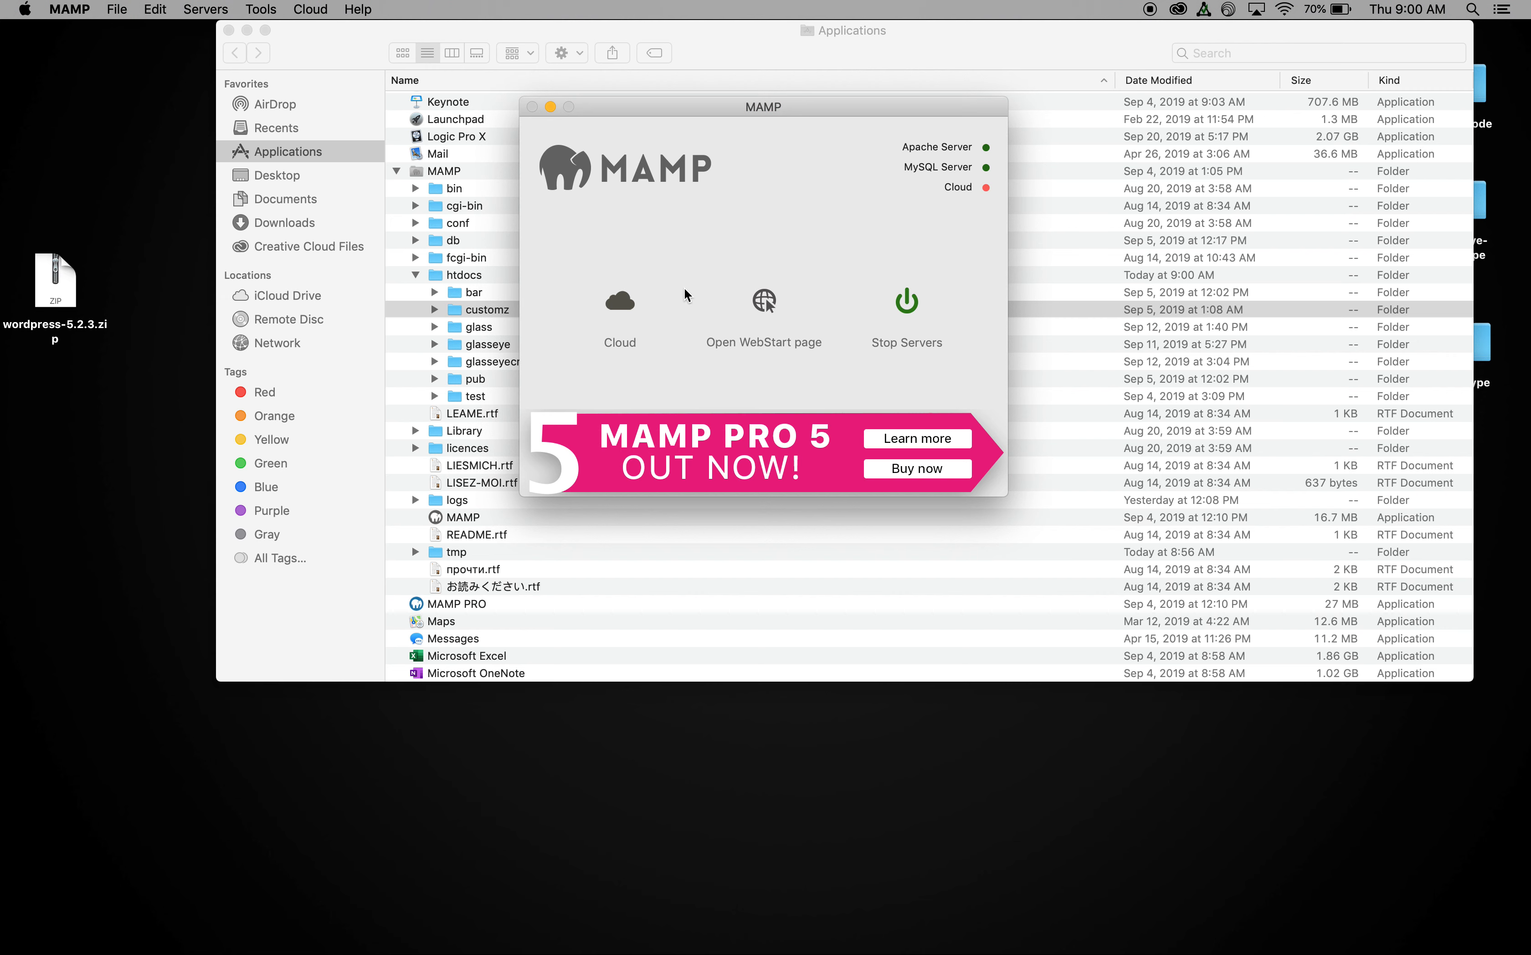
left_click(762, 303)
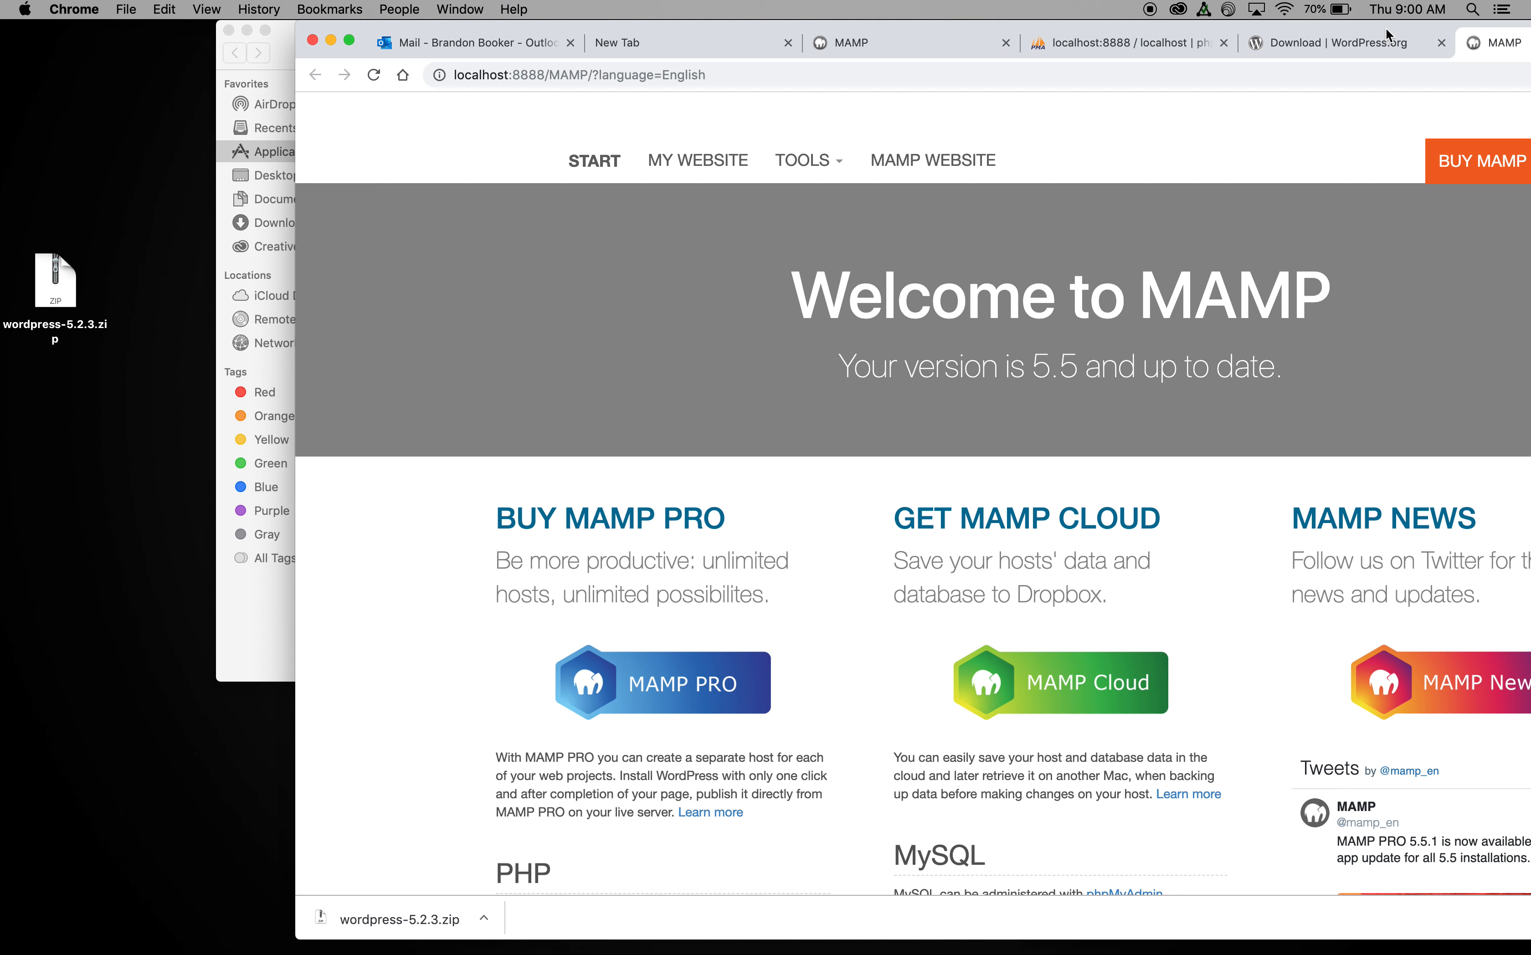
Step: Change the browser address to localhost:8888/customz to reach the WordPress setup page
left_click_drag(1386, 27, 1154, 28)
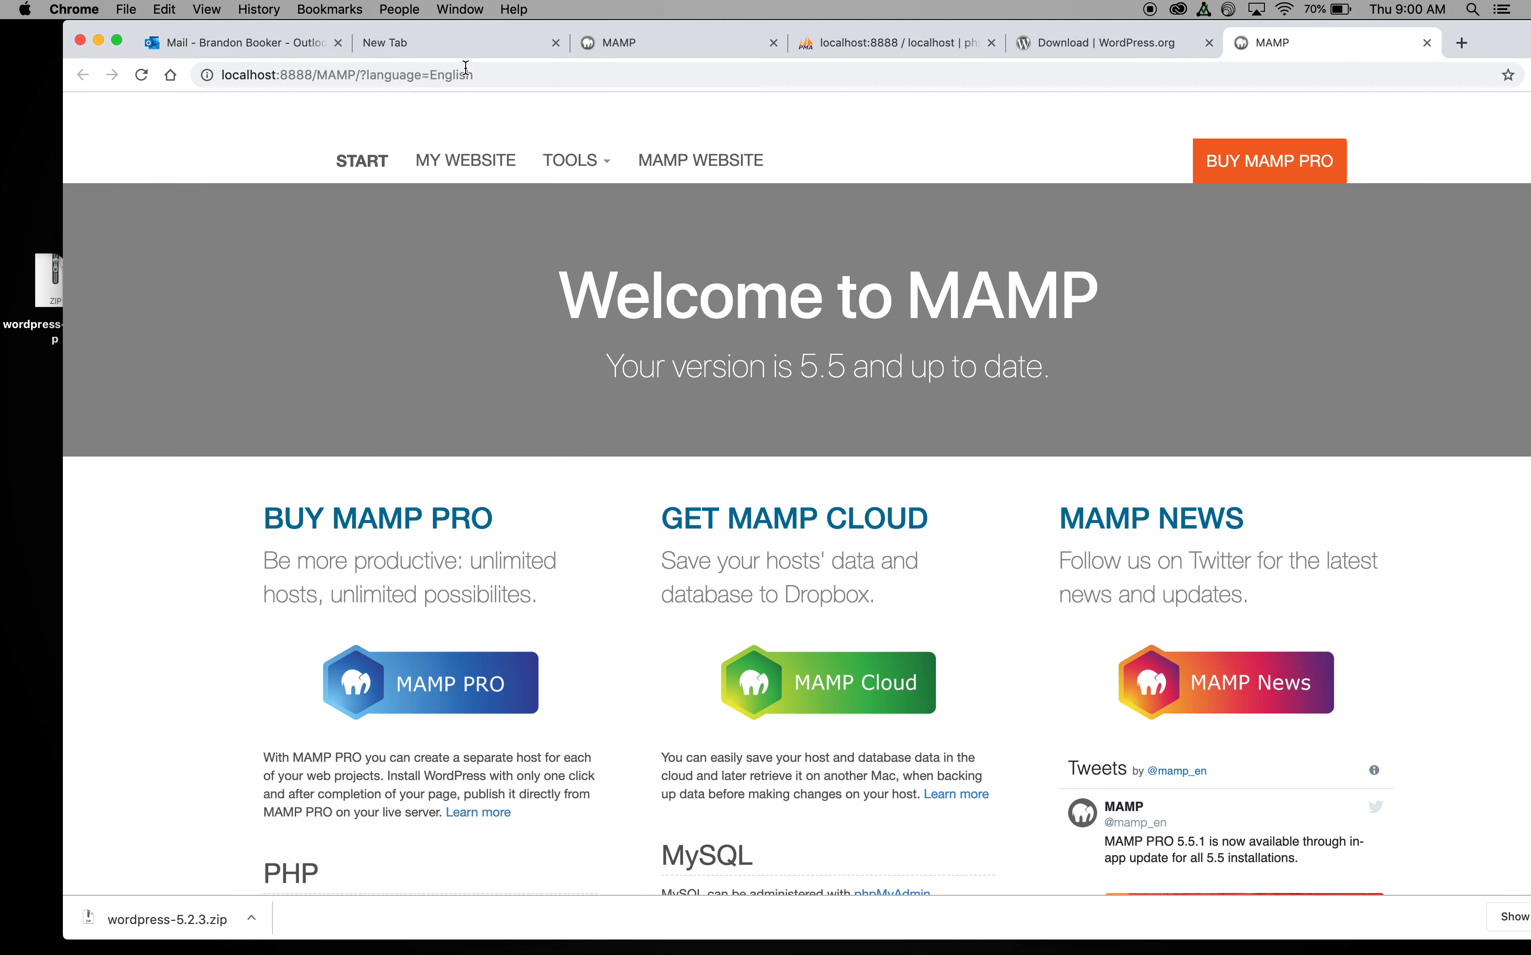
left_click_drag(482, 74, 317, 75)
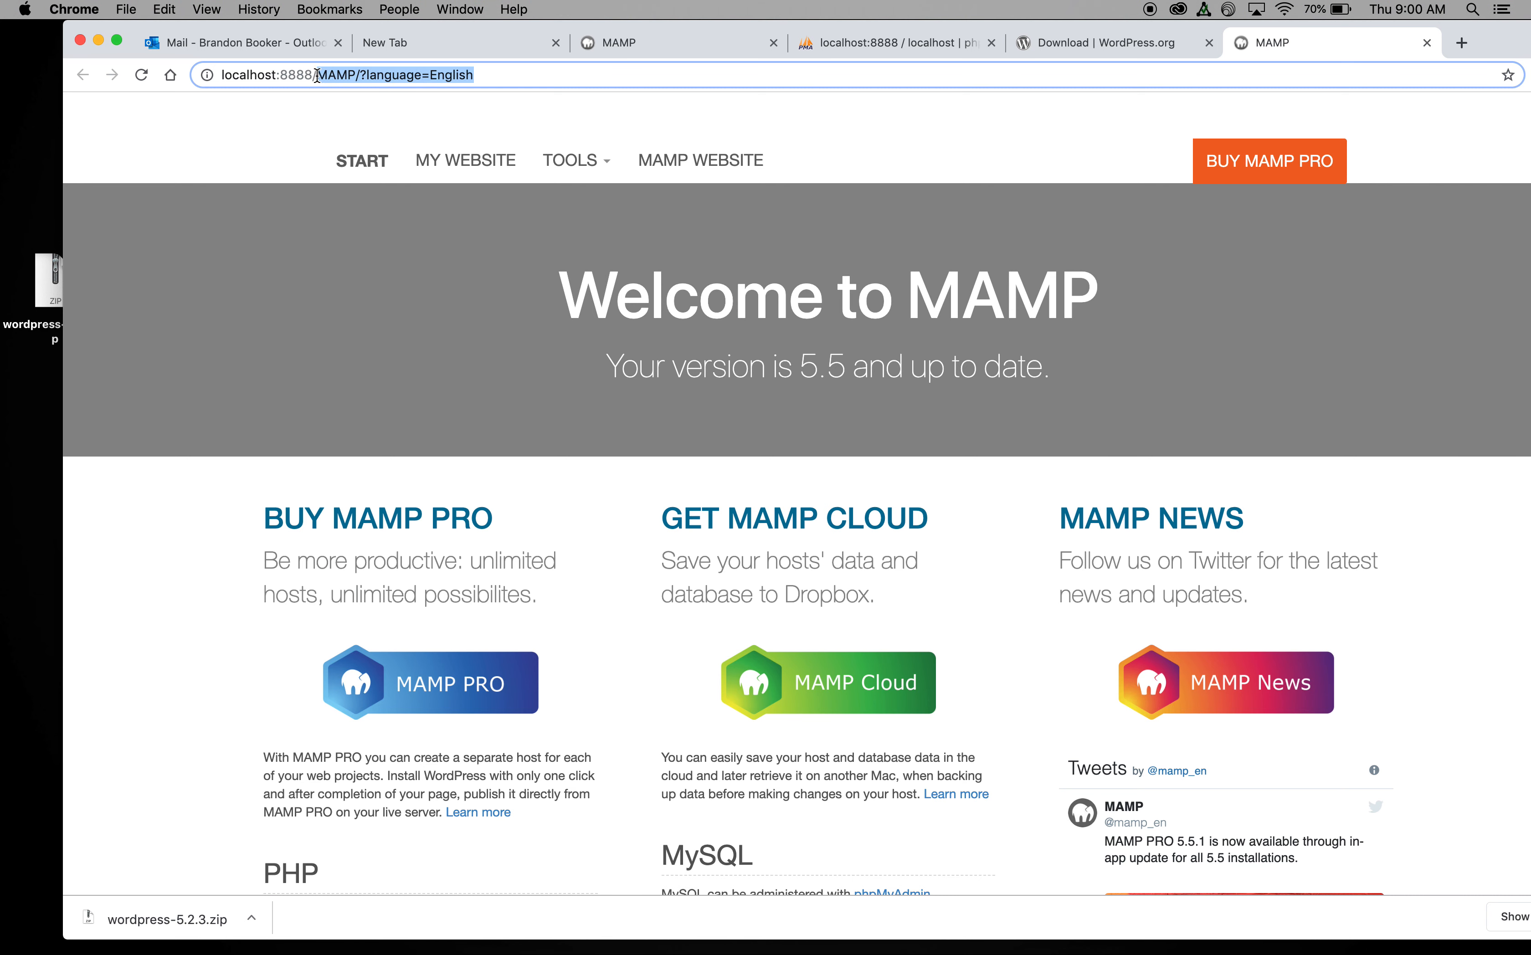
key("BackSpace")
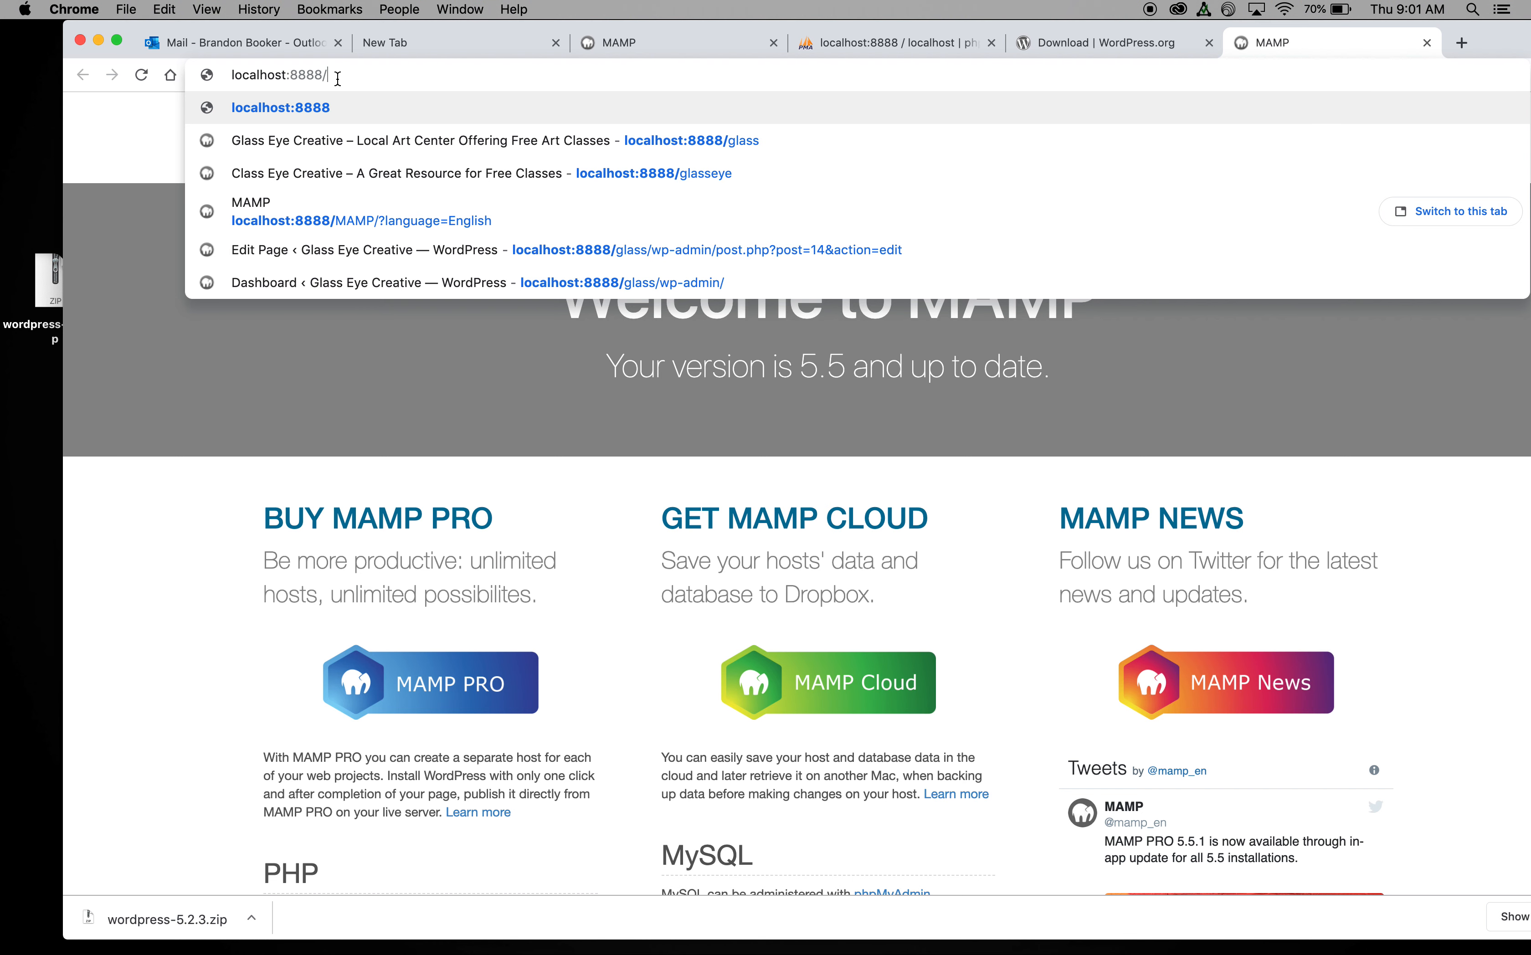
type("customz")
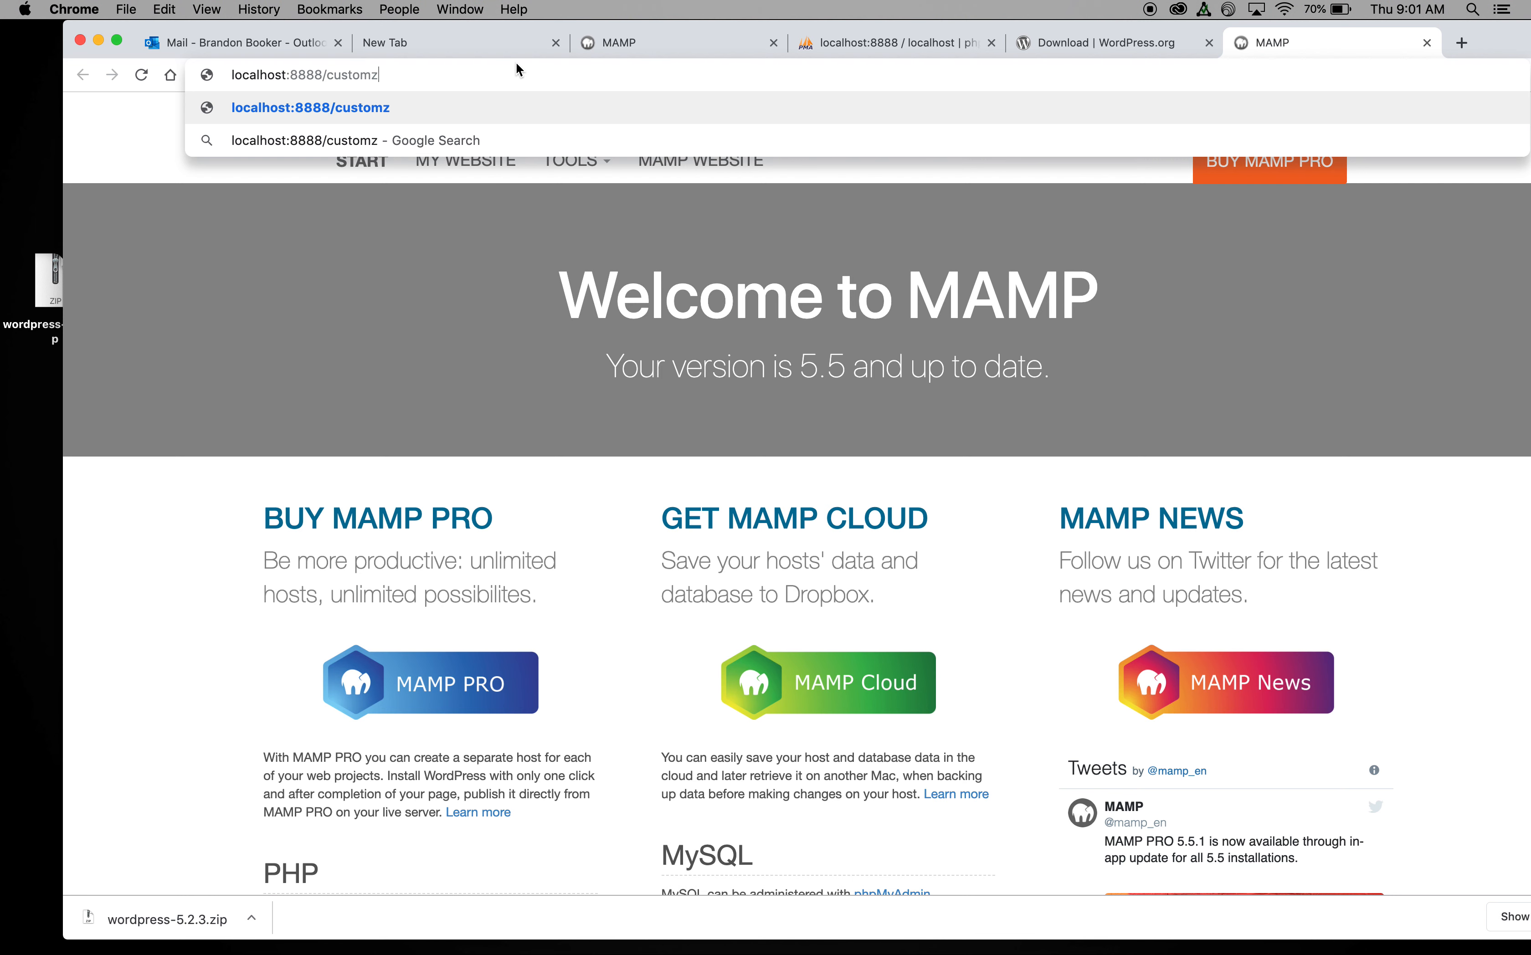
key("Return")
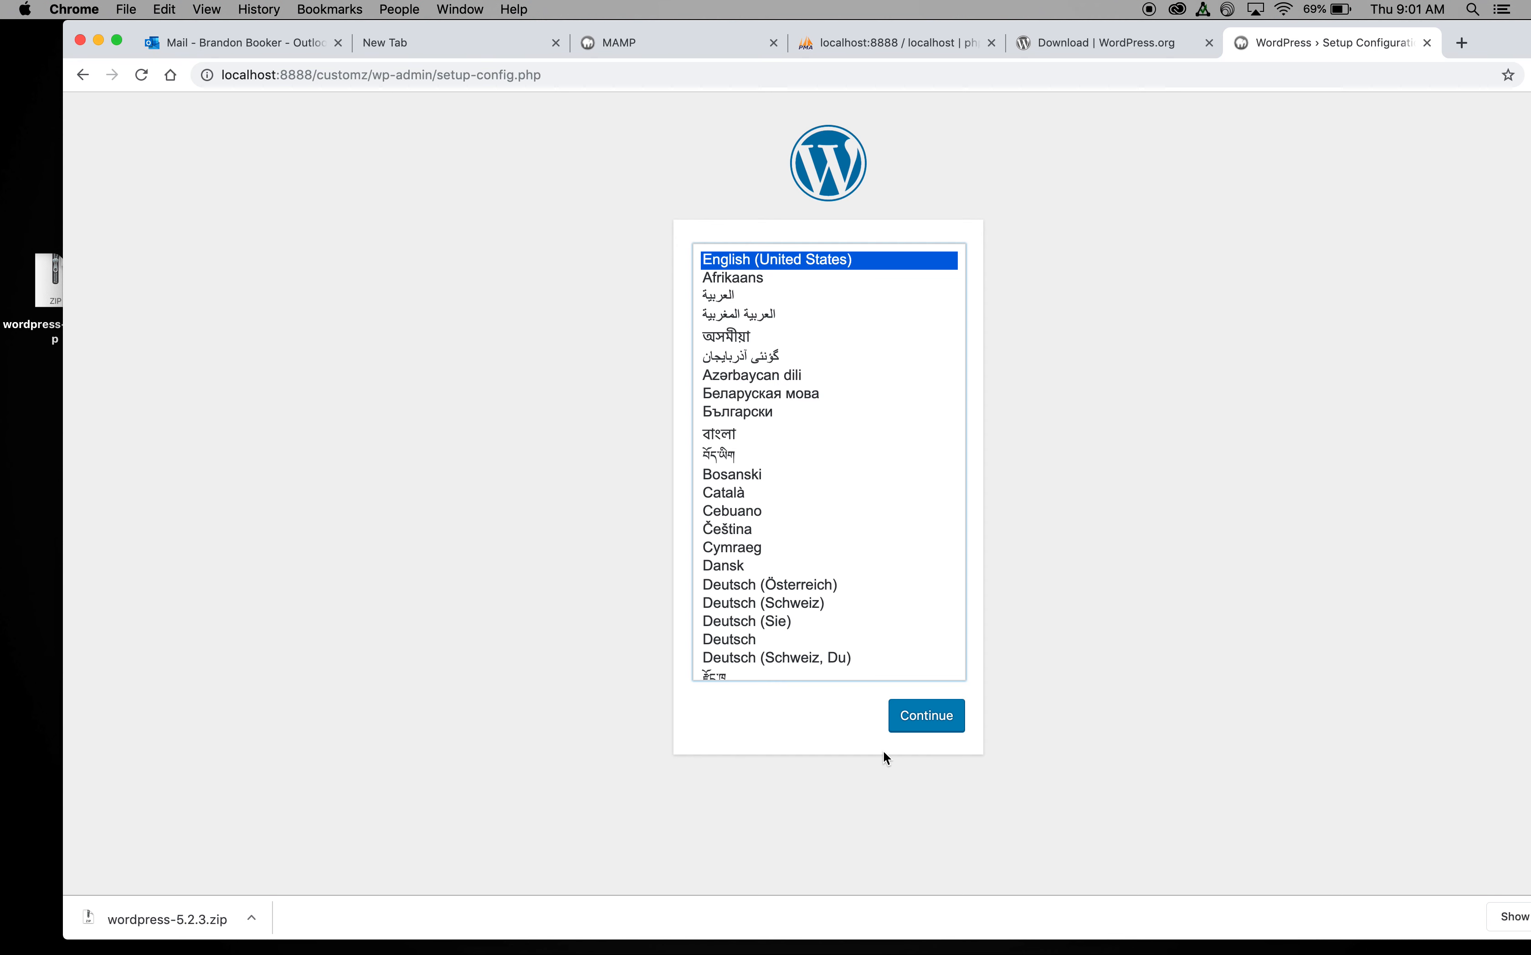
Step: Keep English and submit database name customz, username admin5 and the password
left_click(926, 718)
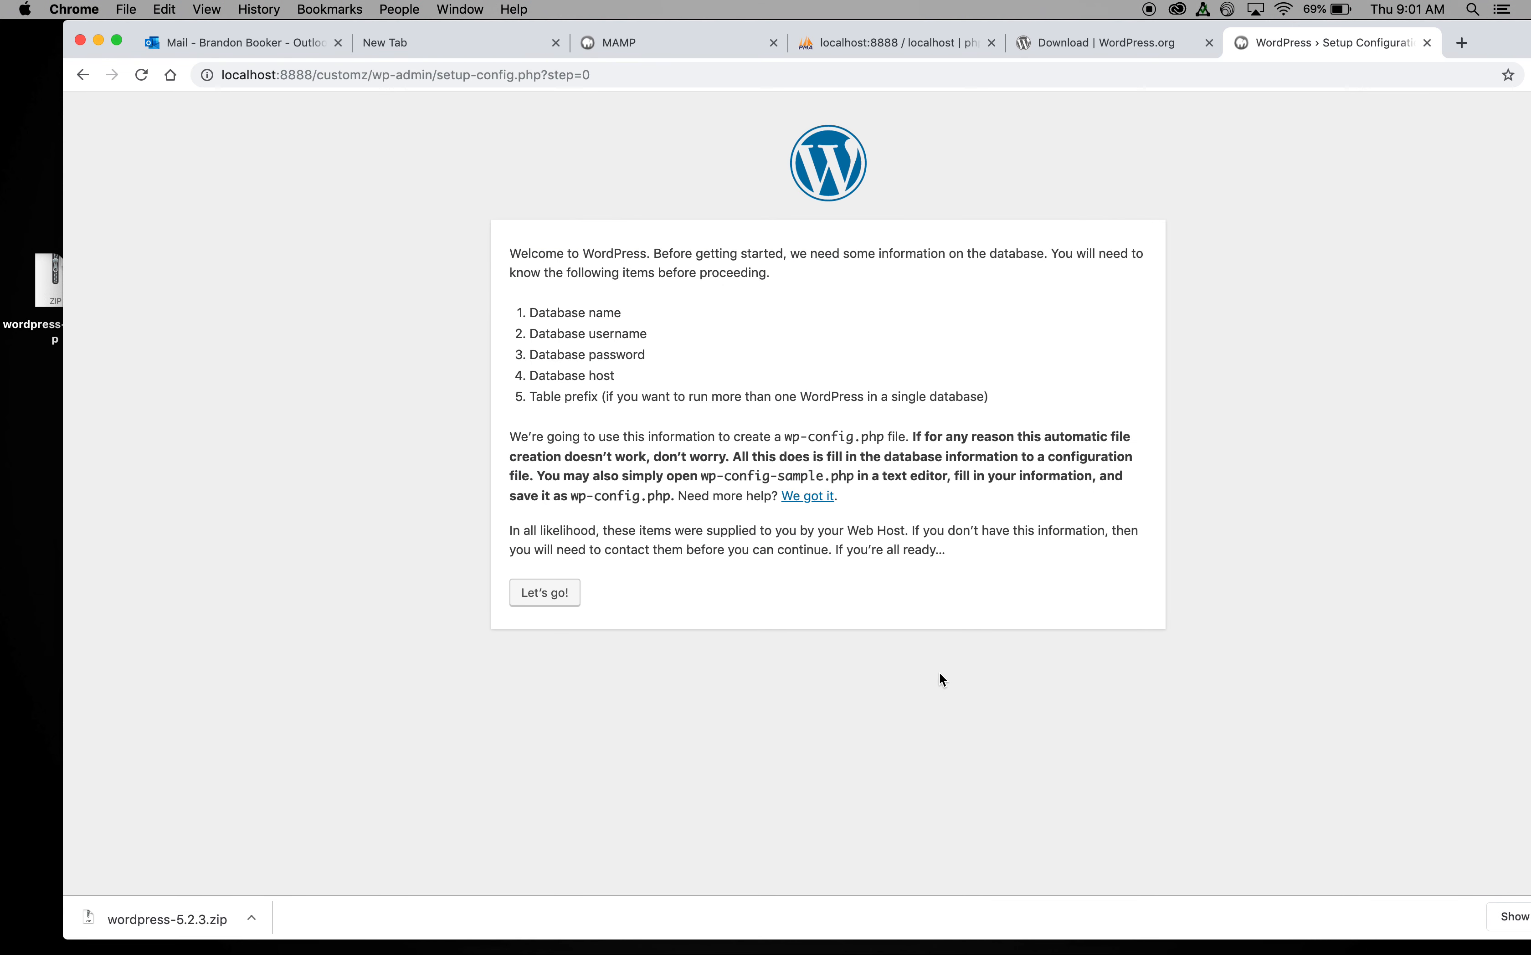
left_click(559, 593)
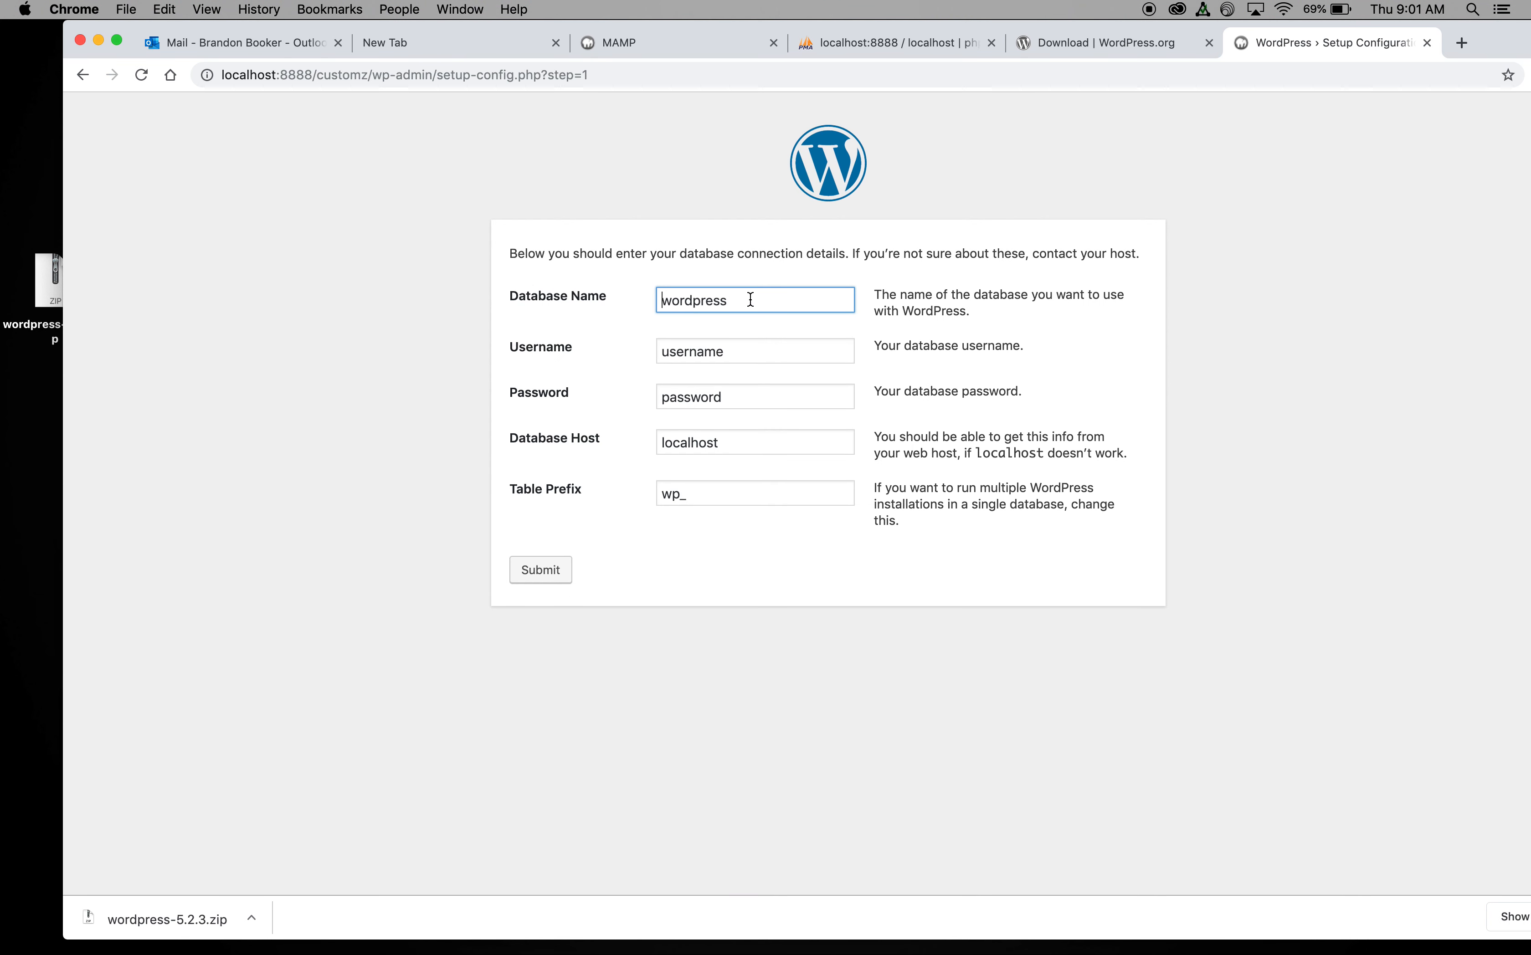
left_click_drag(750, 300, 631, 305)
type("customz")
key("Tab")
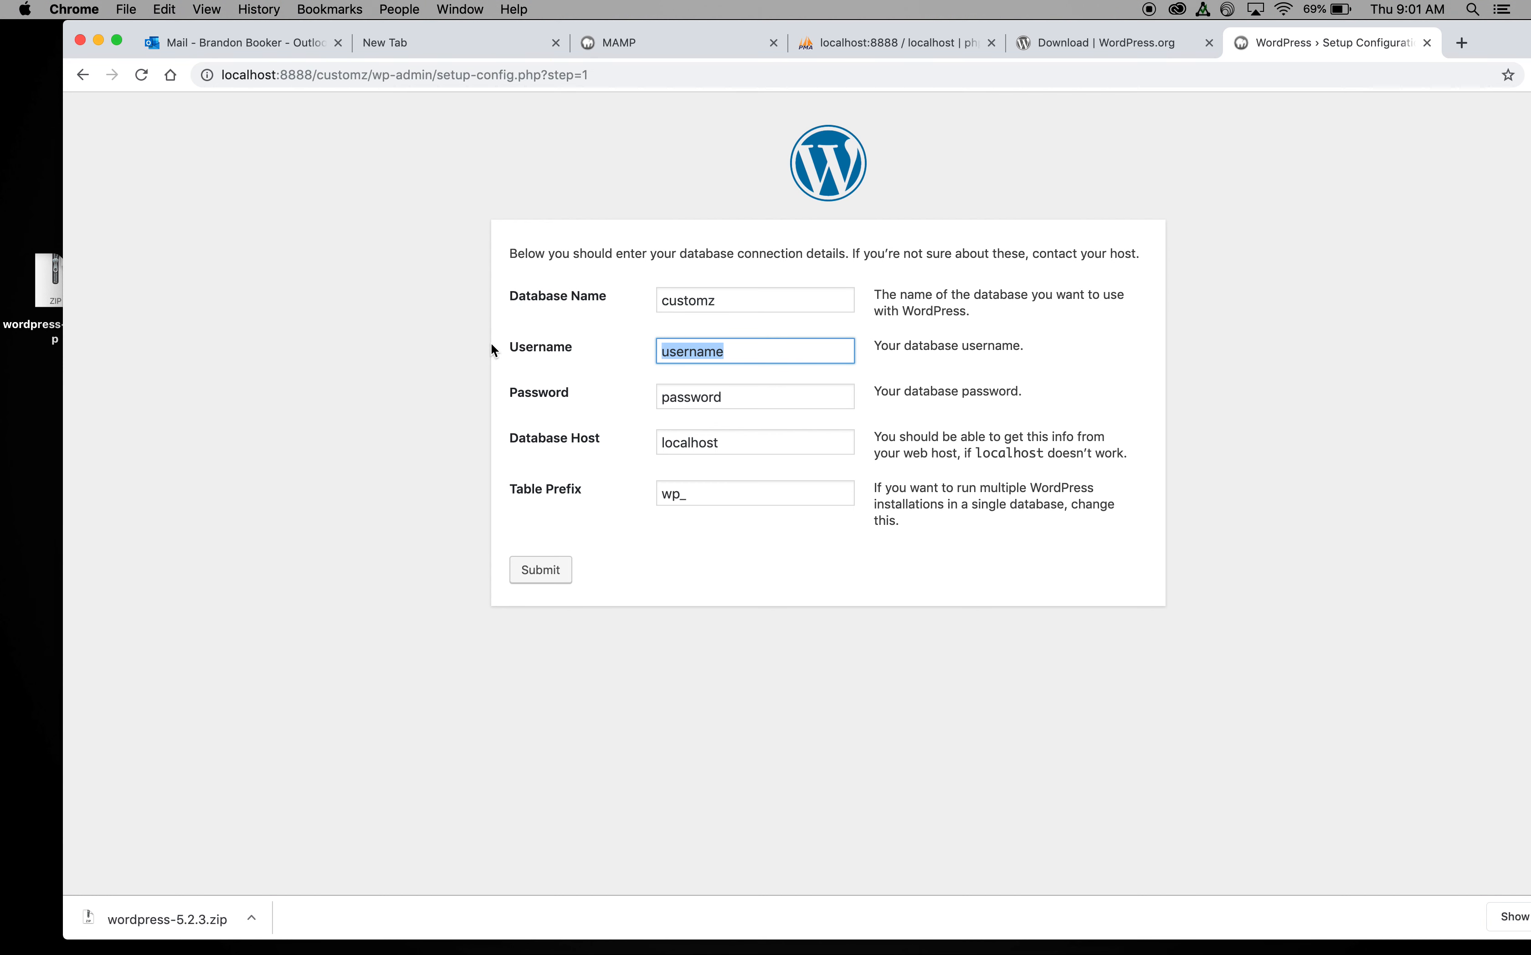
type("admin")
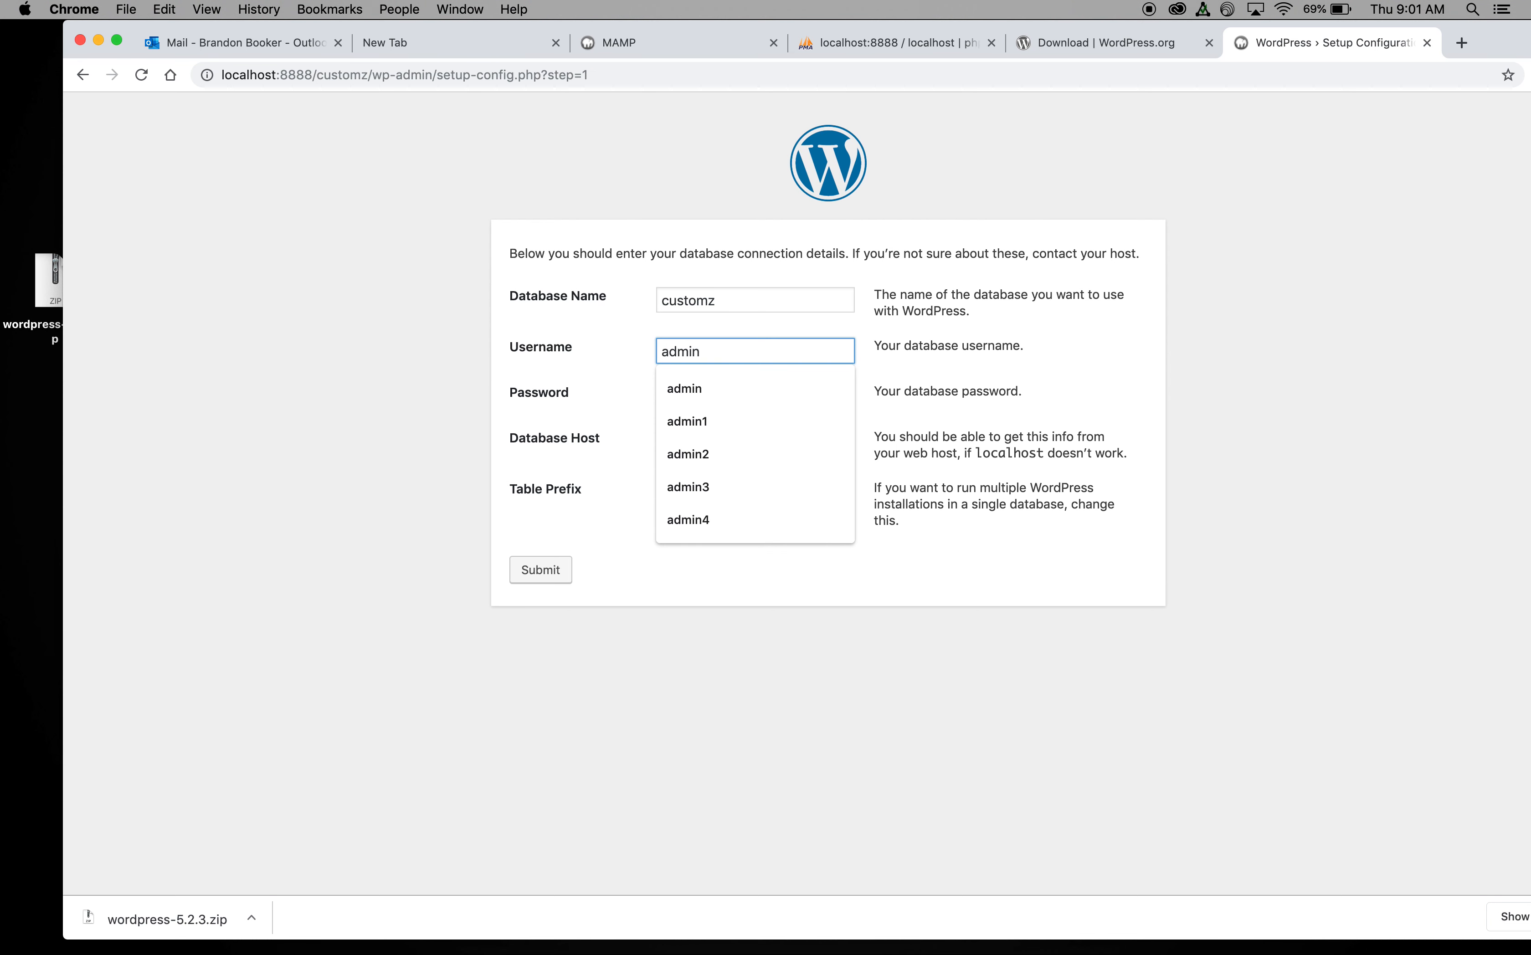
type("5")
key("Tab")
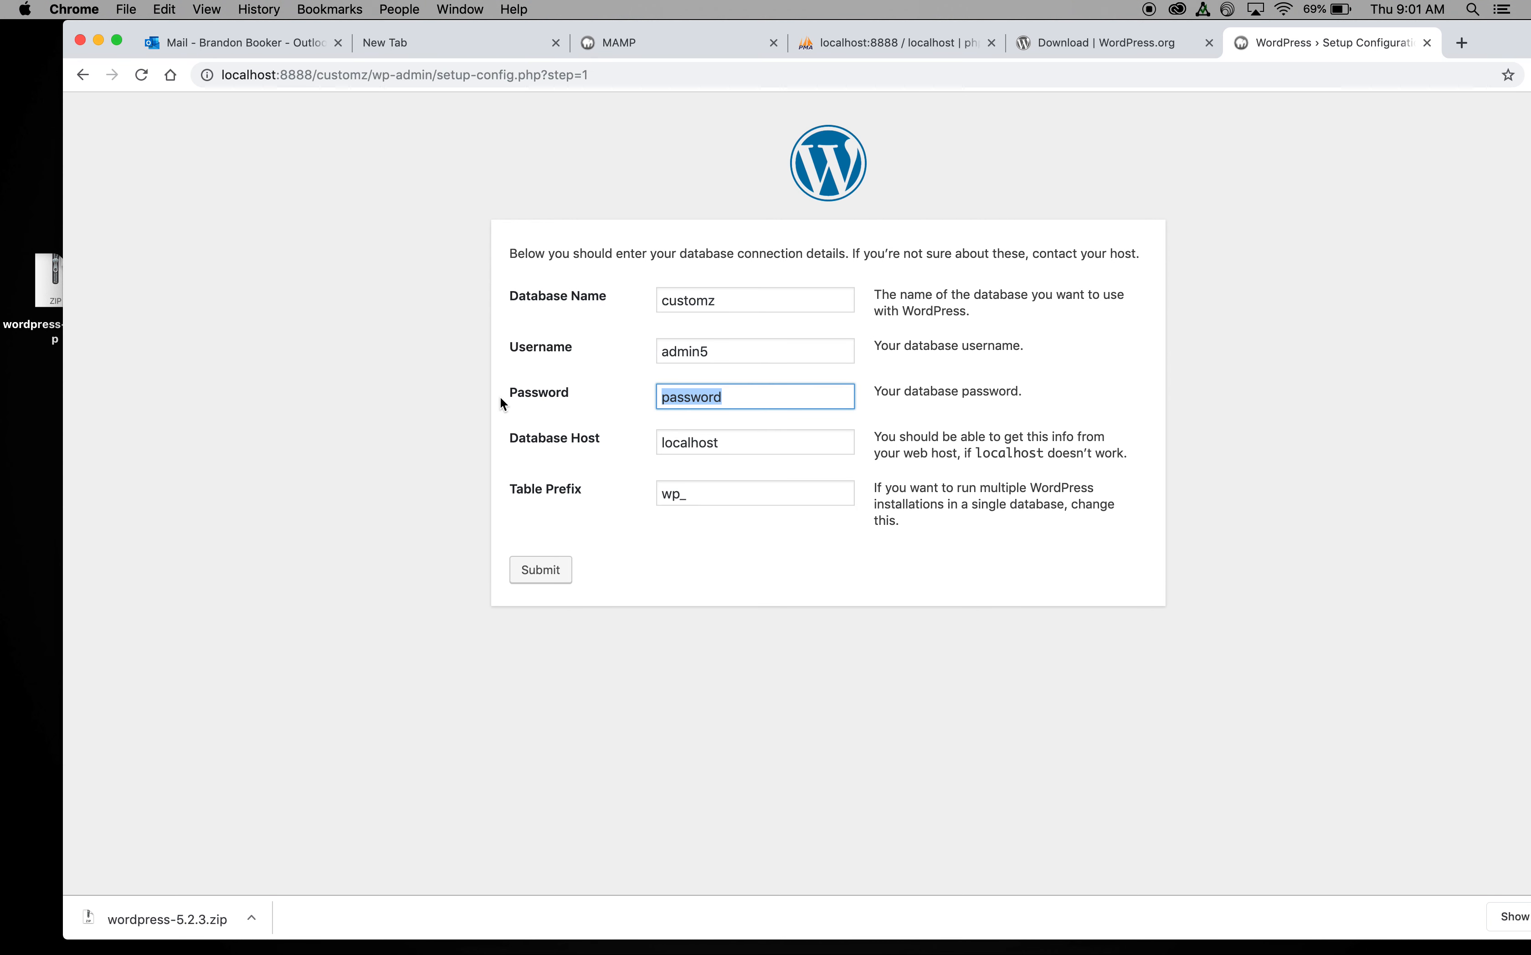
type("admin5")
left_click(537, 572)
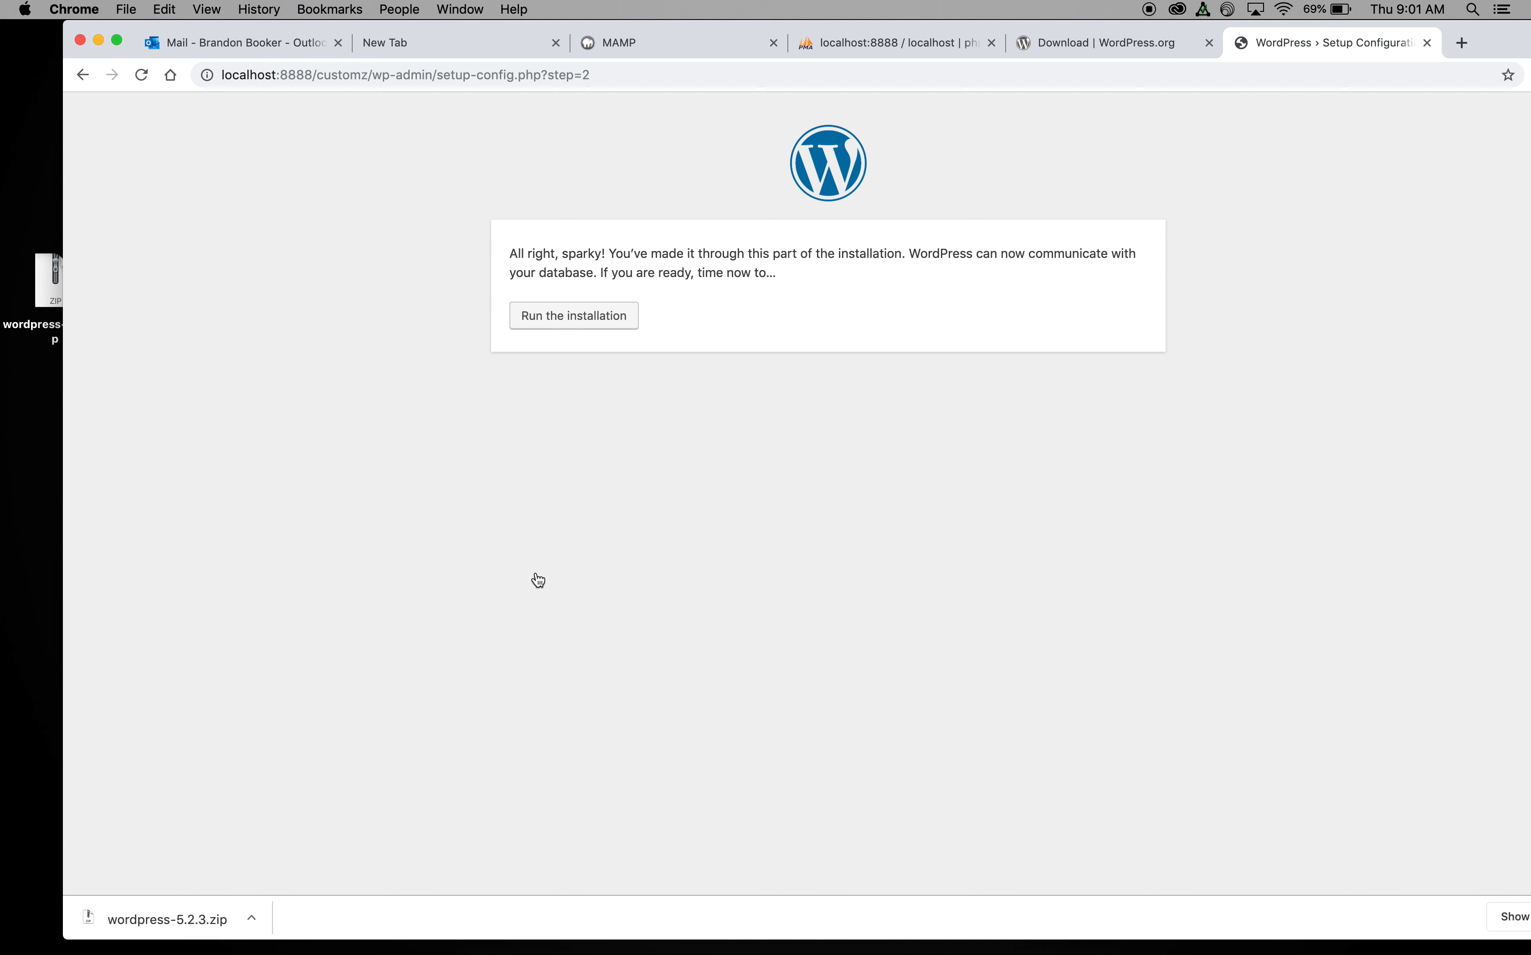
Step: Start the installation and enter site title 'My Customz Theme', username admin5 and a password
left_click(577, 315)
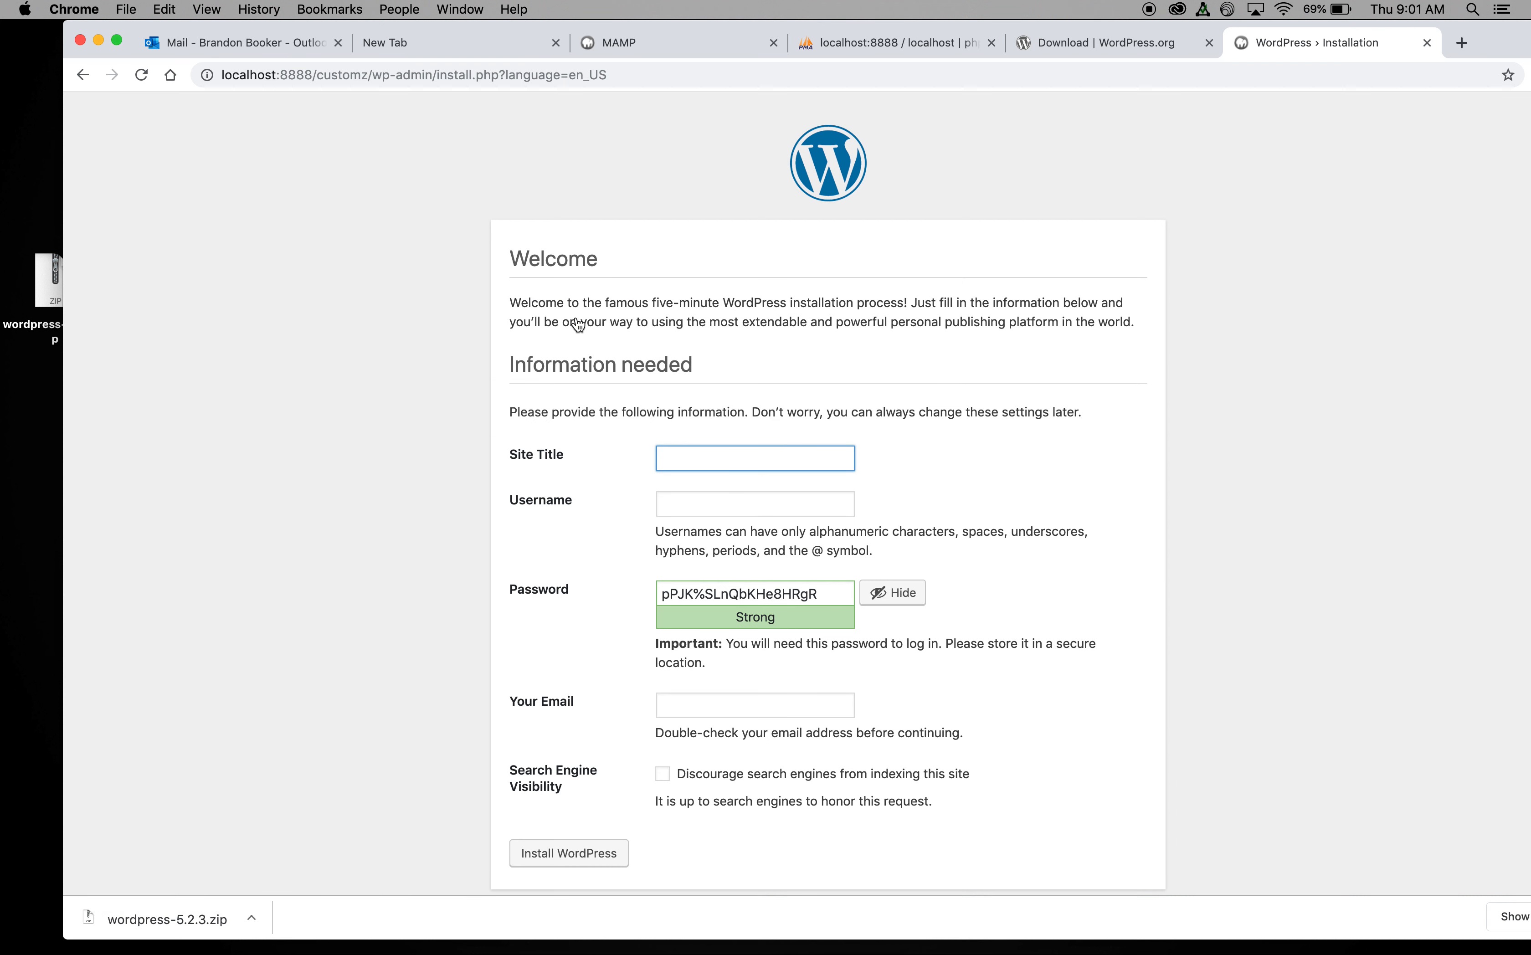
left_click(666, 442)
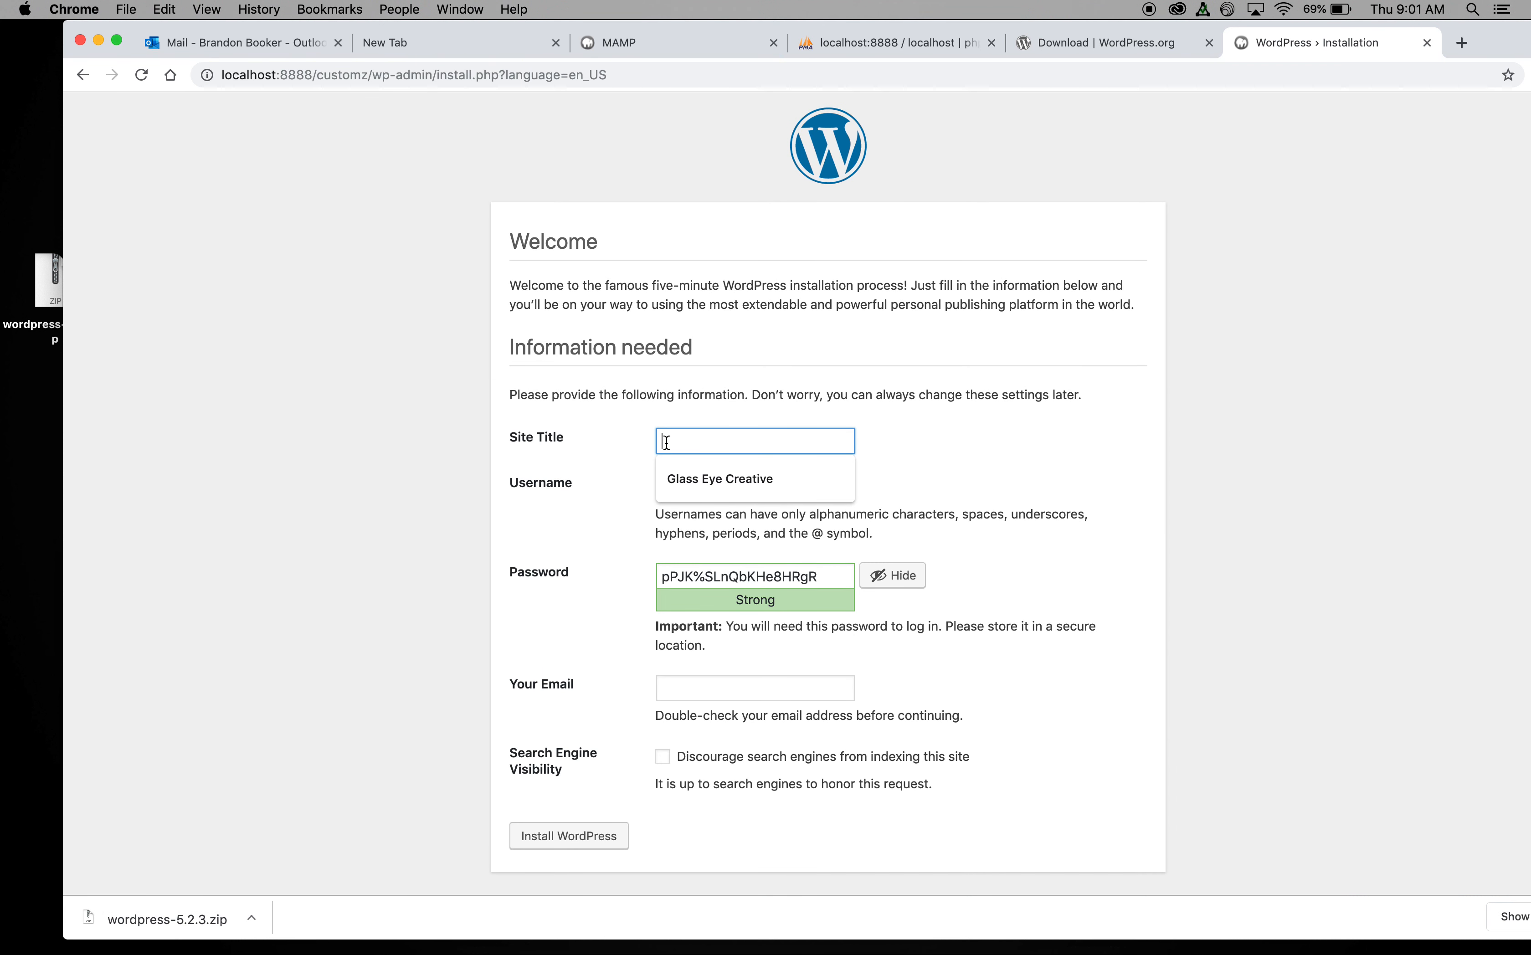
type("My Customz Theme")
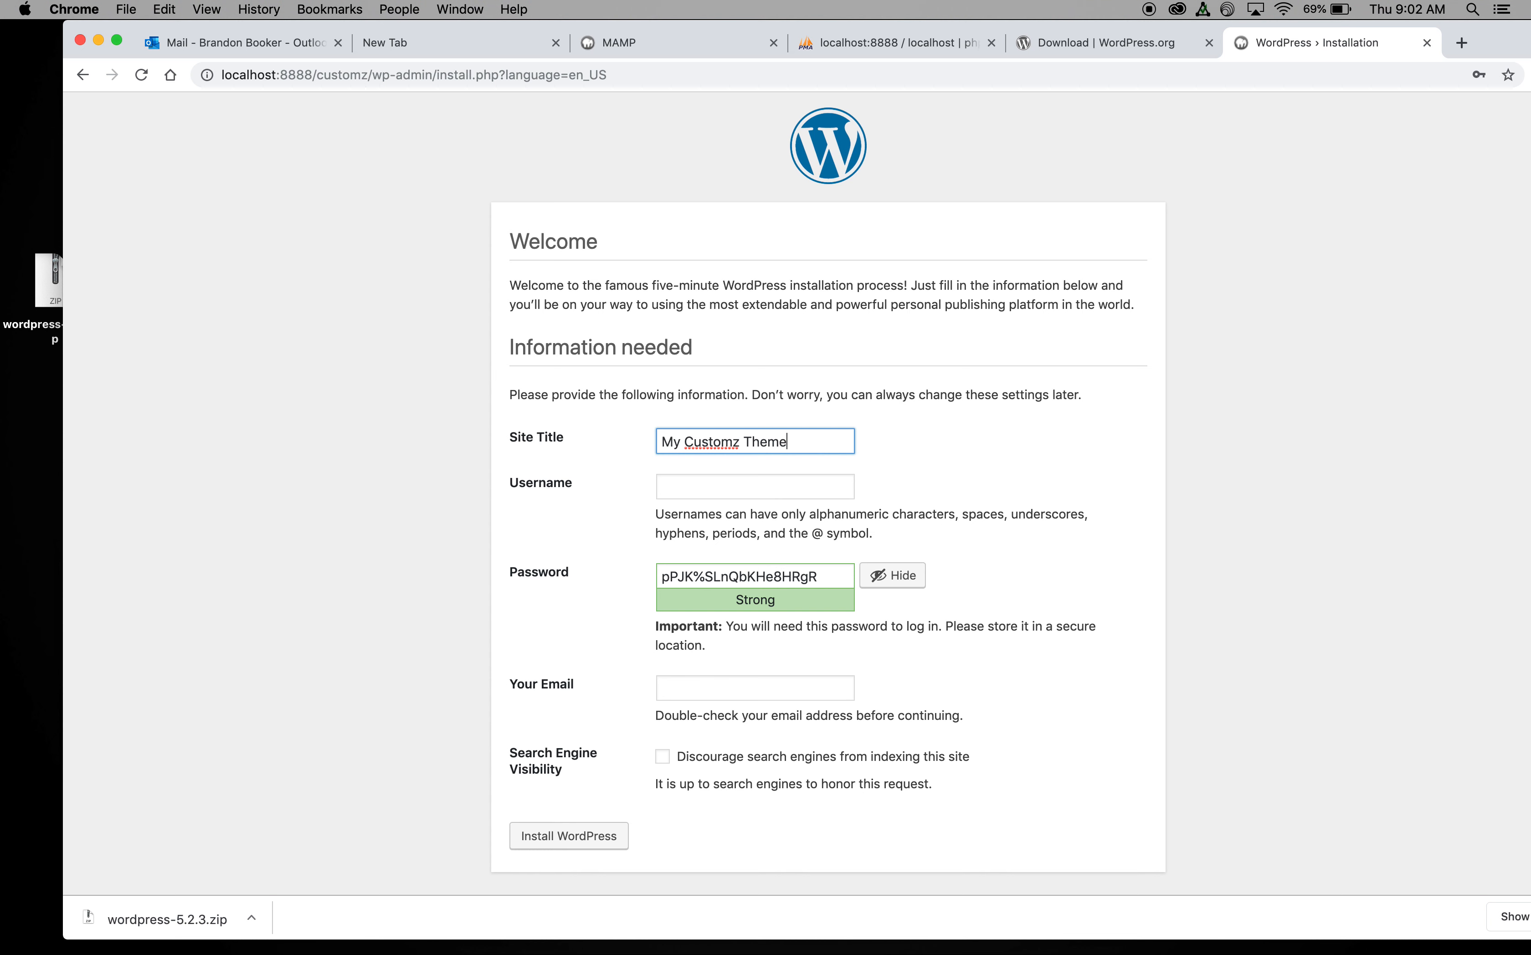
left_click(701, 493)
type("admin5")
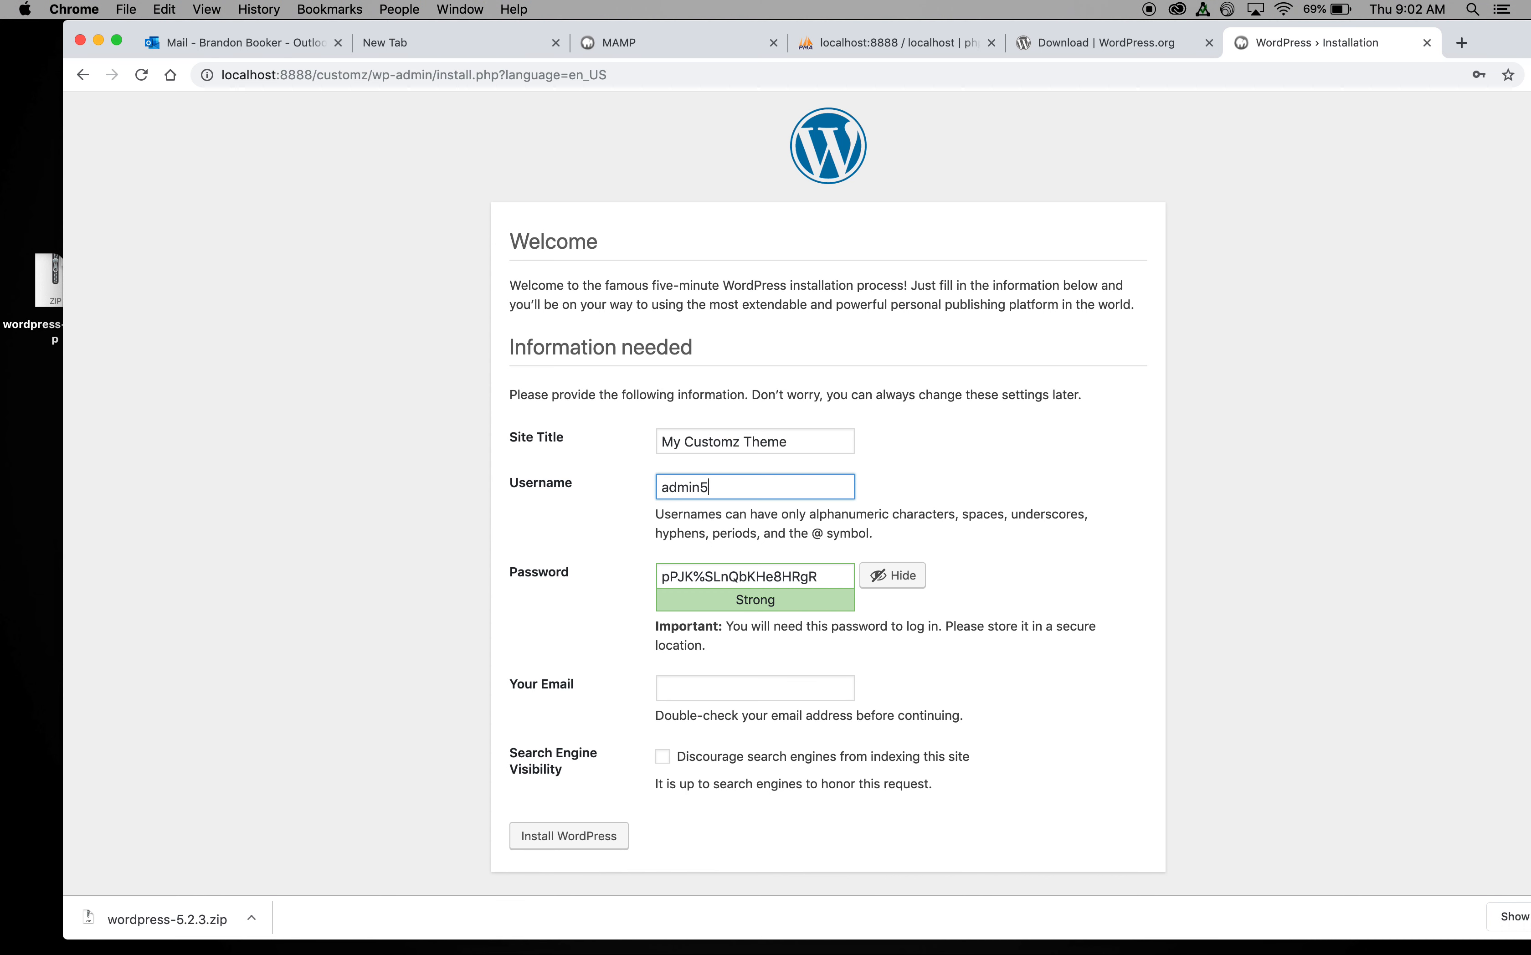
left_click(983, 499)
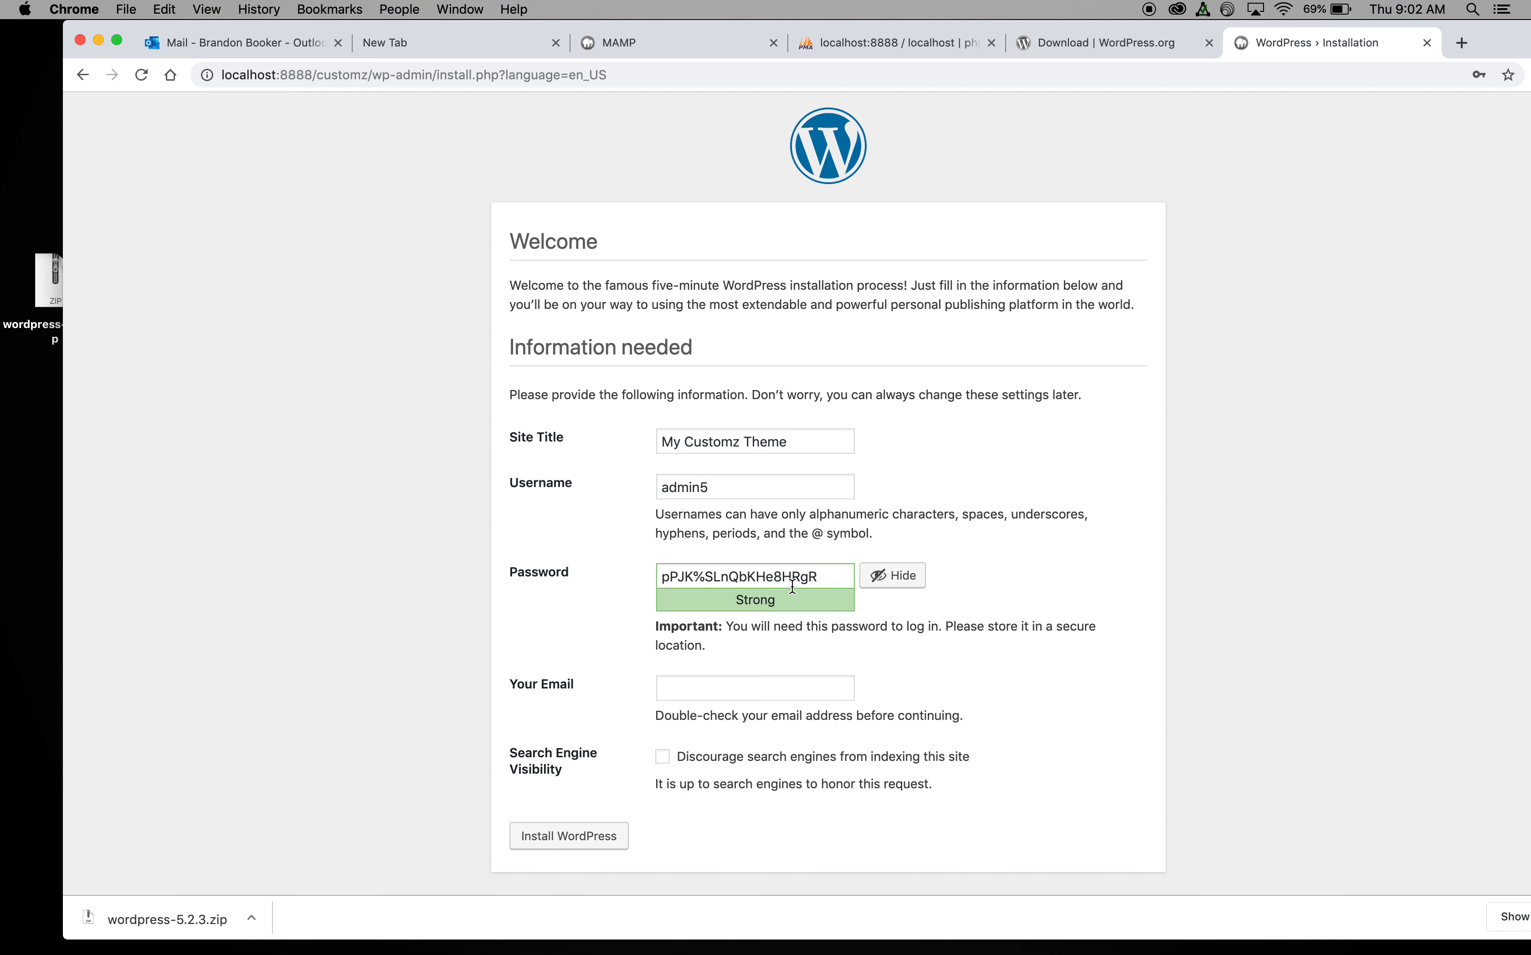
left_click_drag(832, 575, 458, 572)
type("admin5")
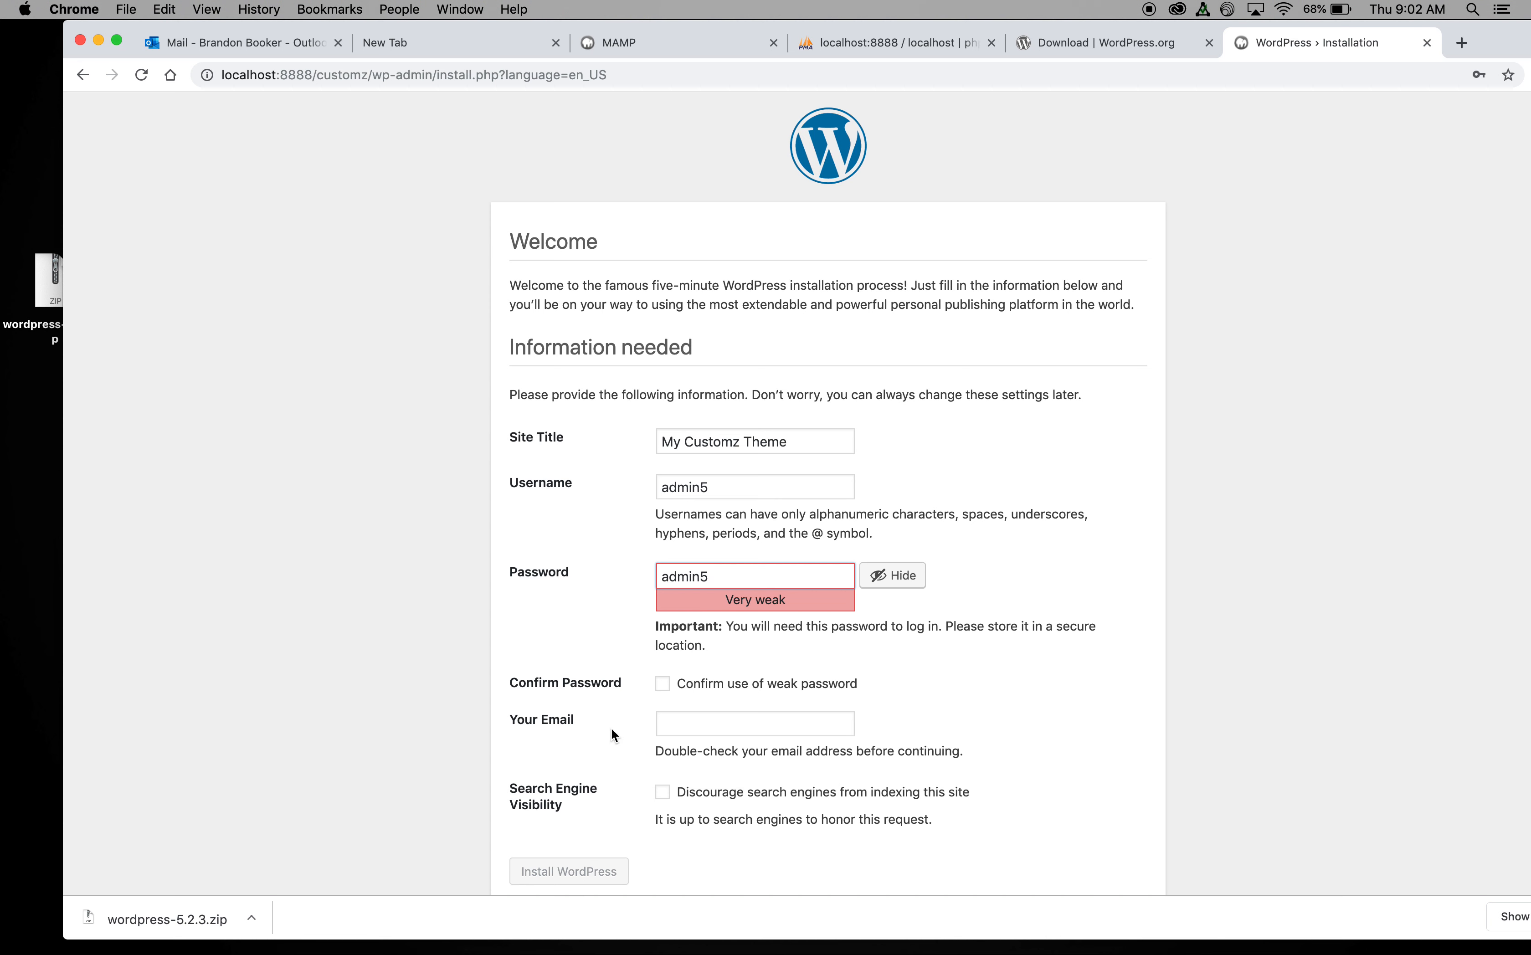
Step: Confirm the weak password, fill in the admin e-mail, and install WordPress
left_click(662, 689)
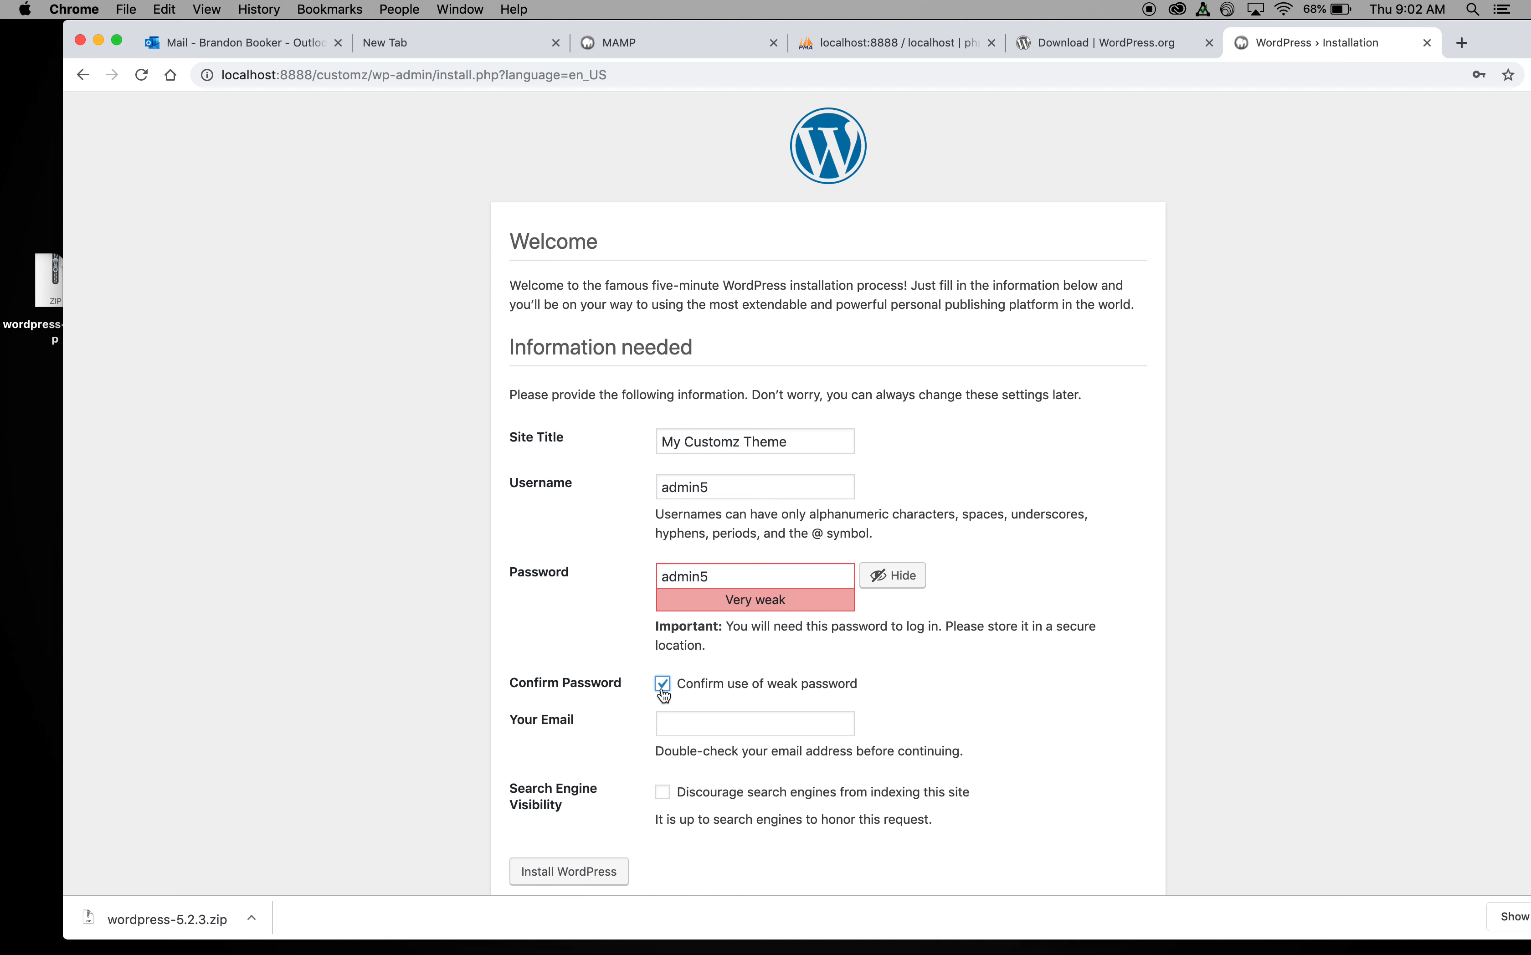
left_click(689, 723)
left_click(689, 769)
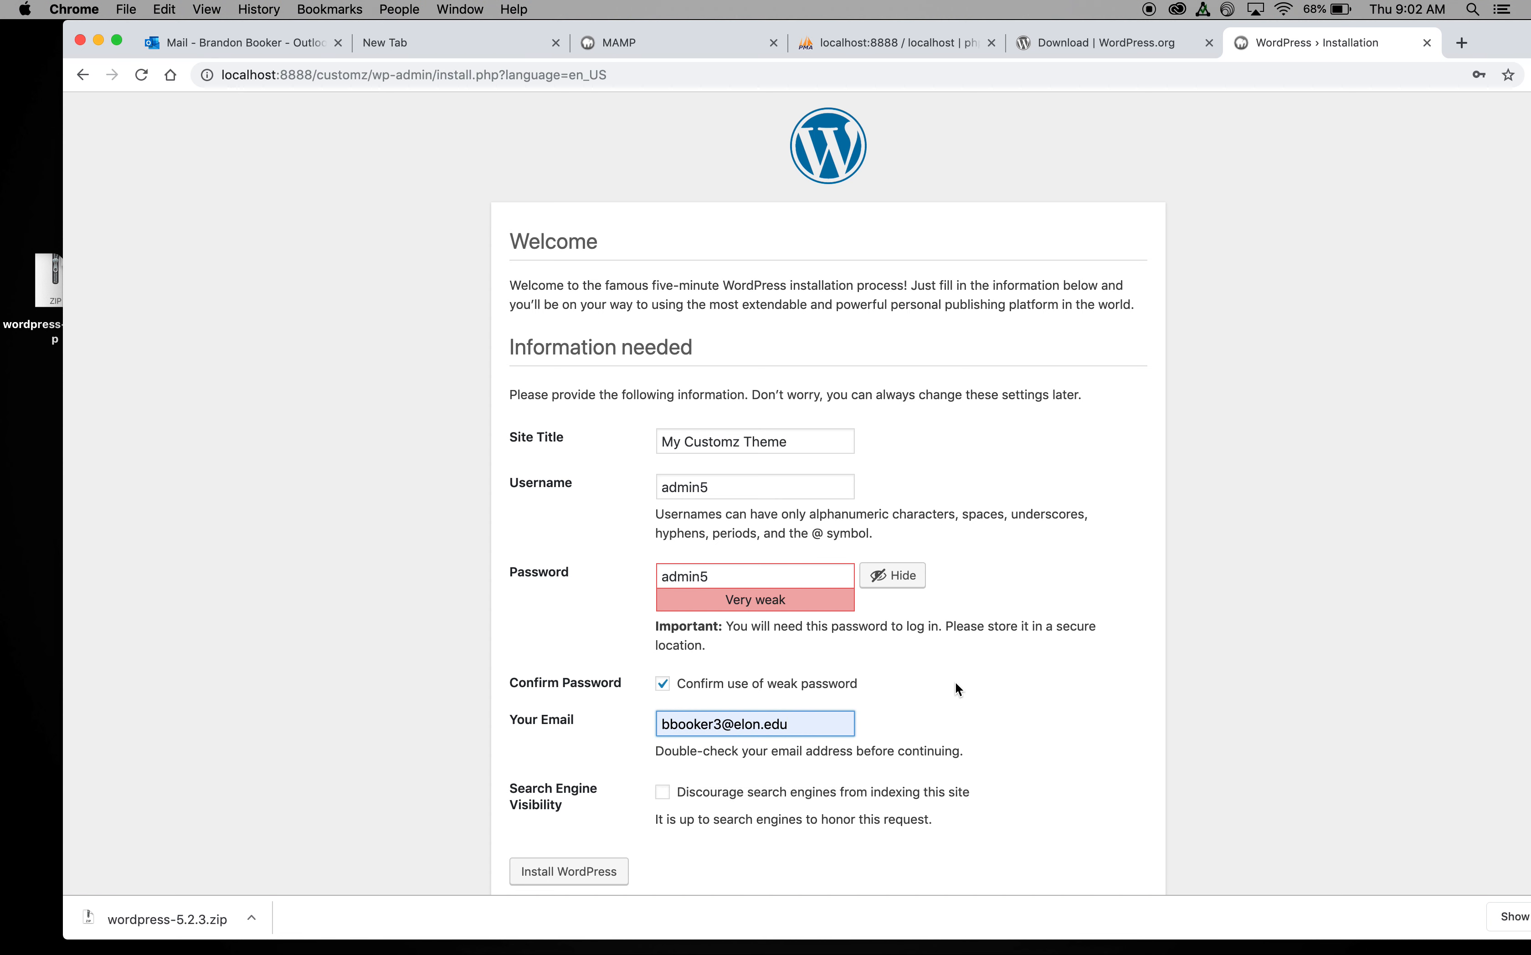
scroll(955, 682, "down", 1)
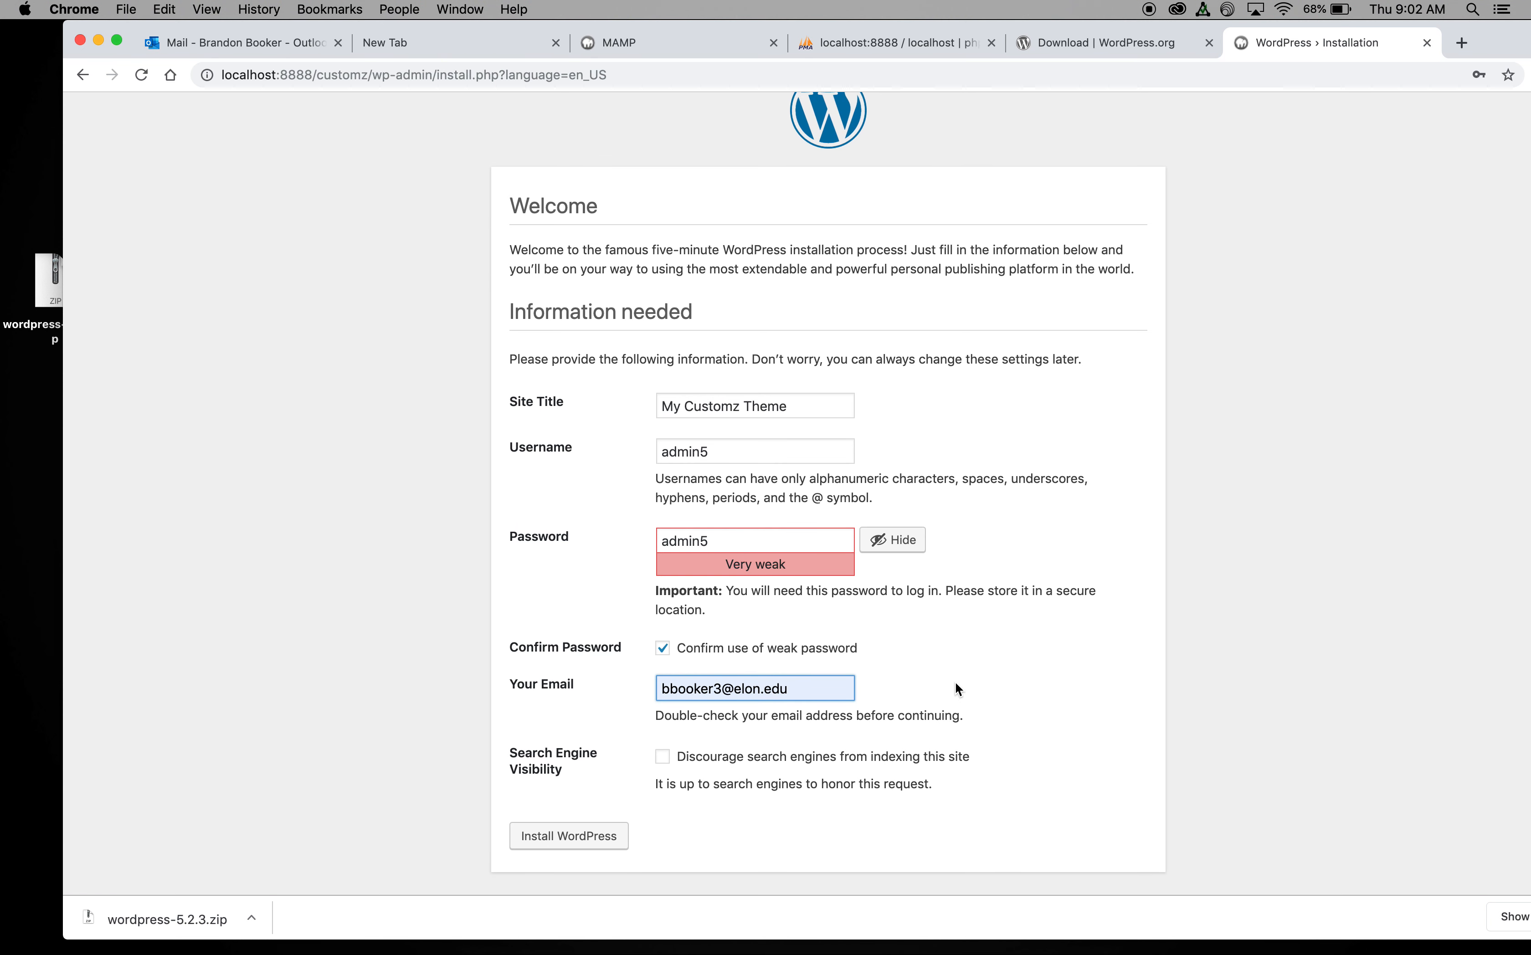
left_click(563, 838)
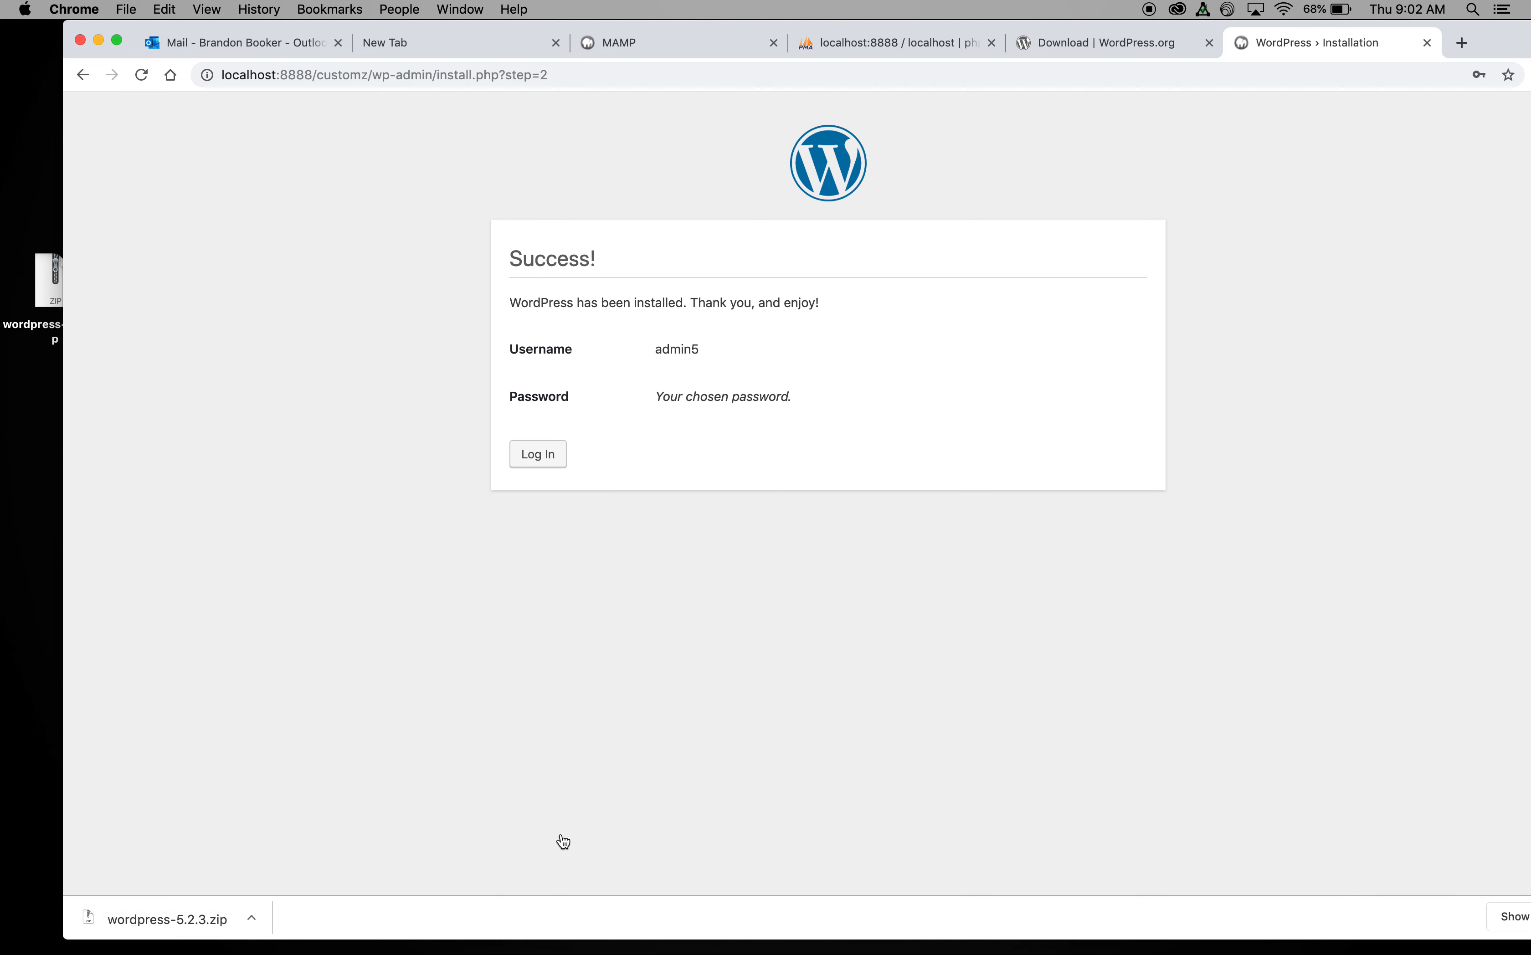
Step: Sign in on wp-login.php with the admin username and password, then shift the browser window left
left_click(538, 456)
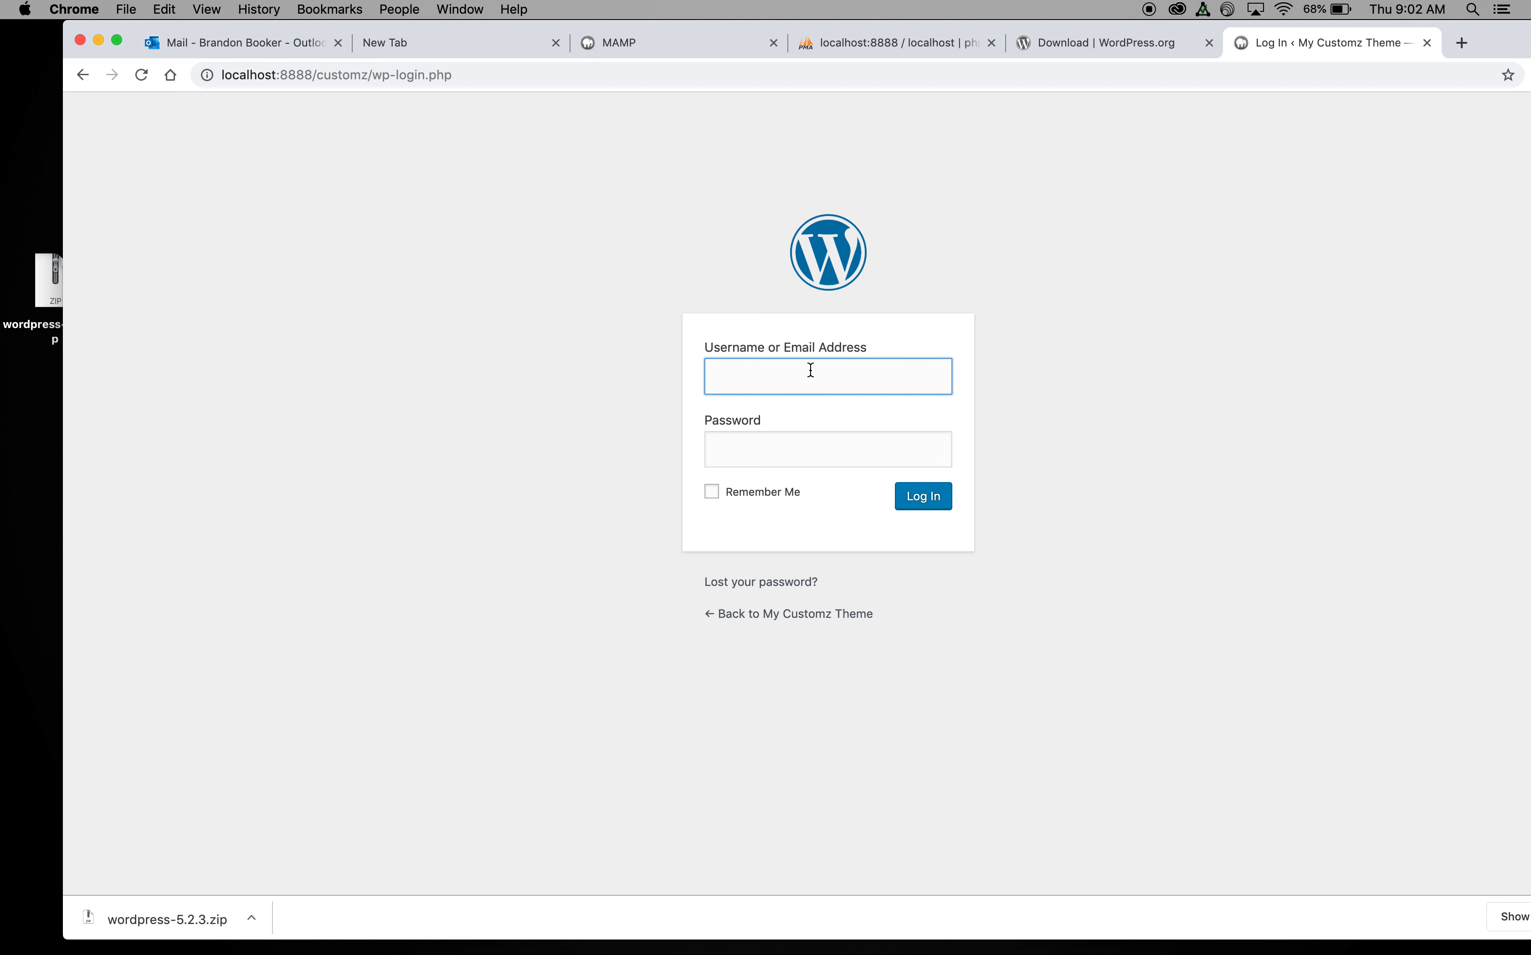
type("admin")
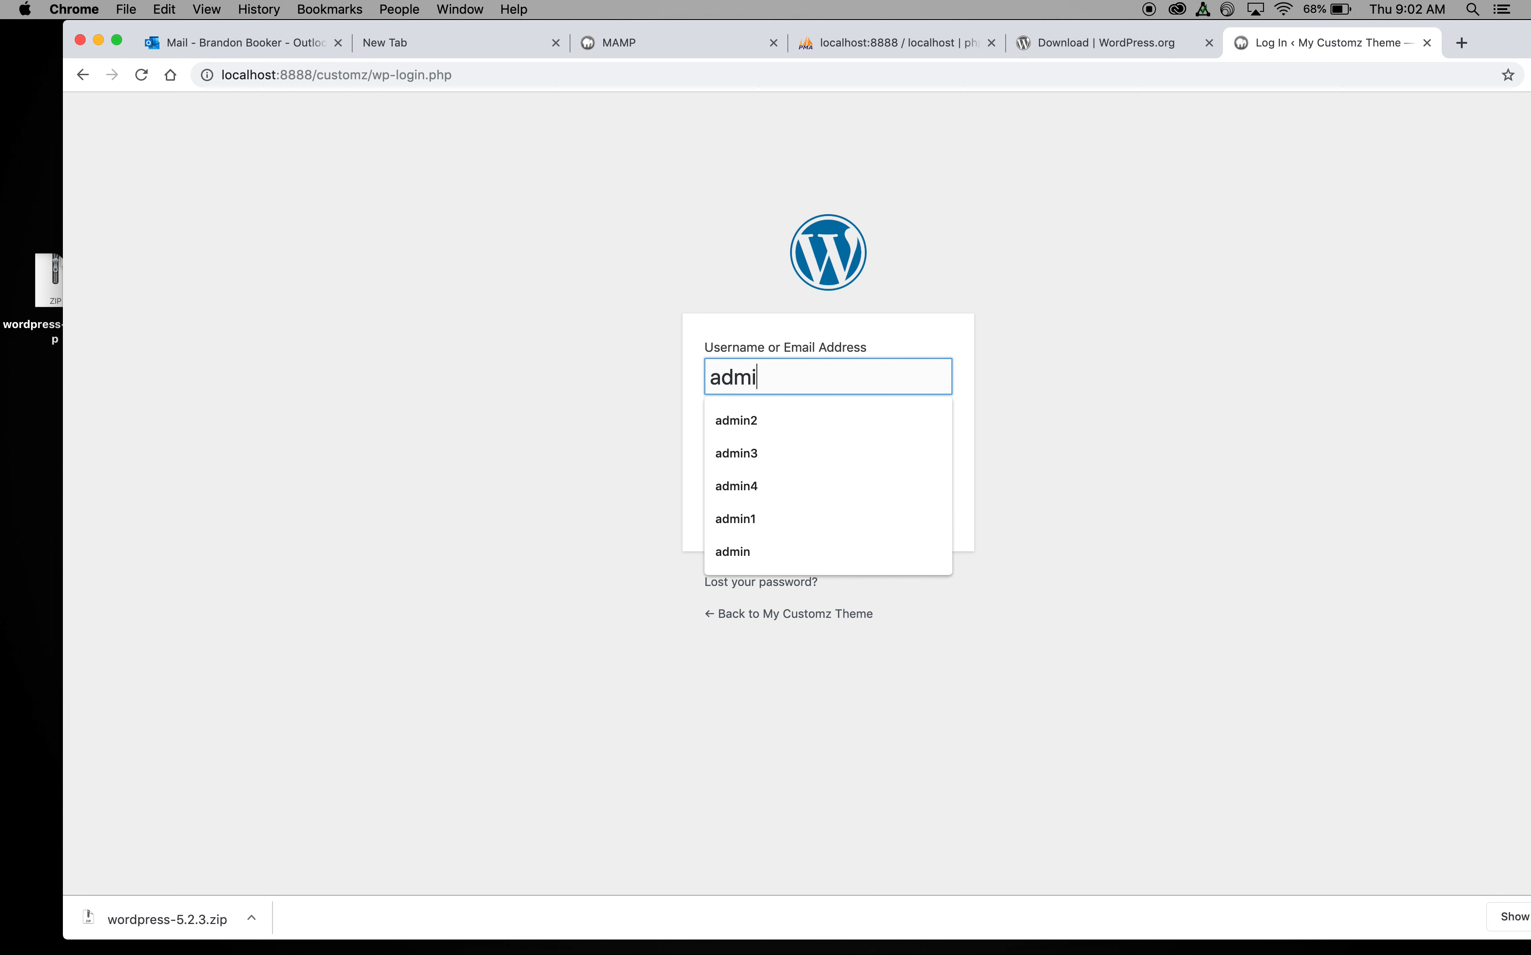
type("5")
key("Tab")
type("******")
left_click(930, 498)
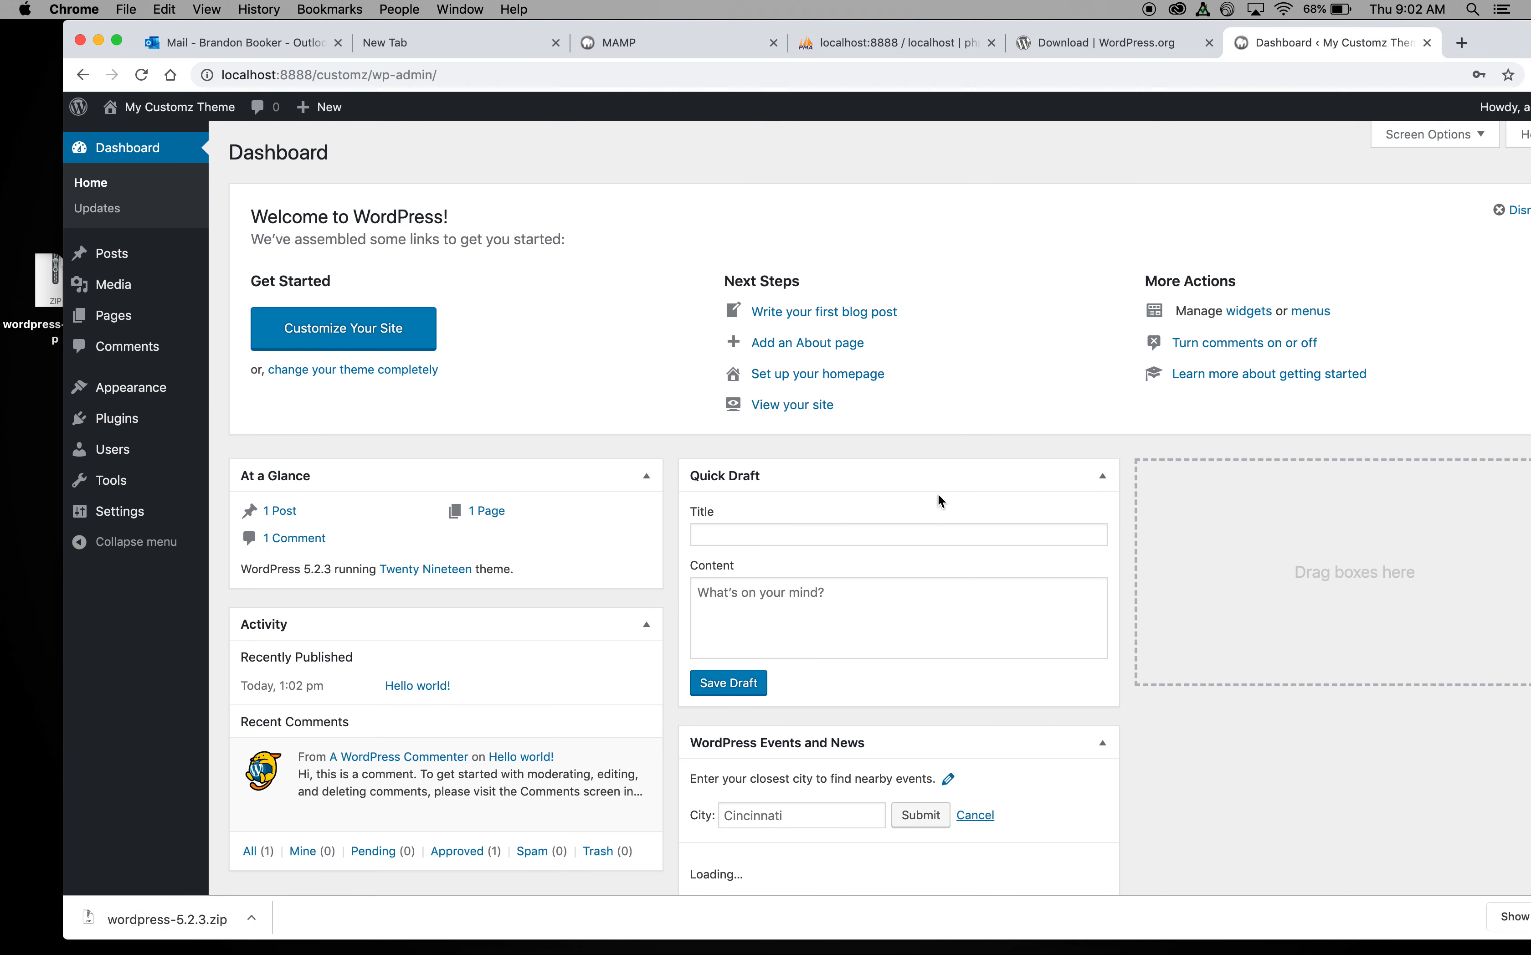
left_click_drag(1484, 39, 1413, 37)
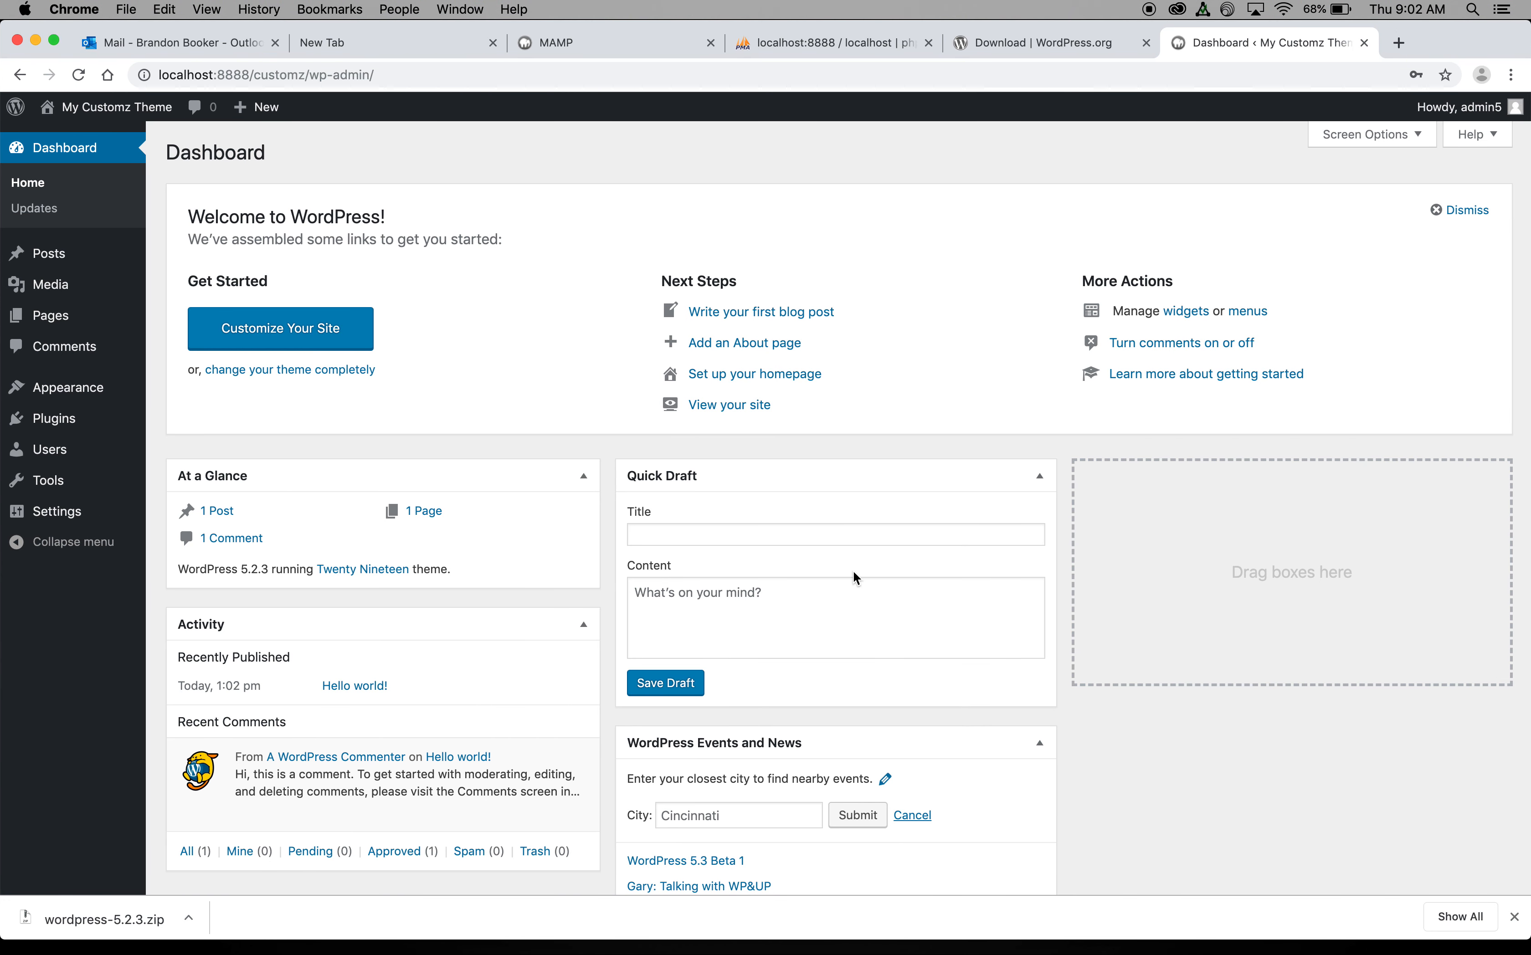